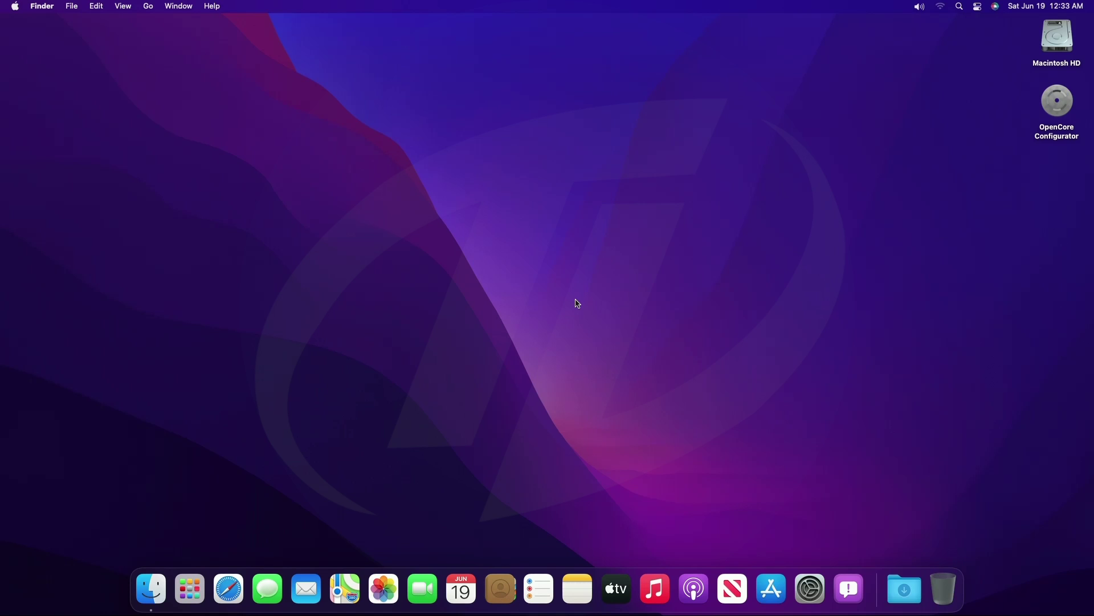
Open Disk Utility and bring up the partitioning settings for the internal GIGABYTE GP-GSTFS31120GNTD drive
left_click(199, 580)
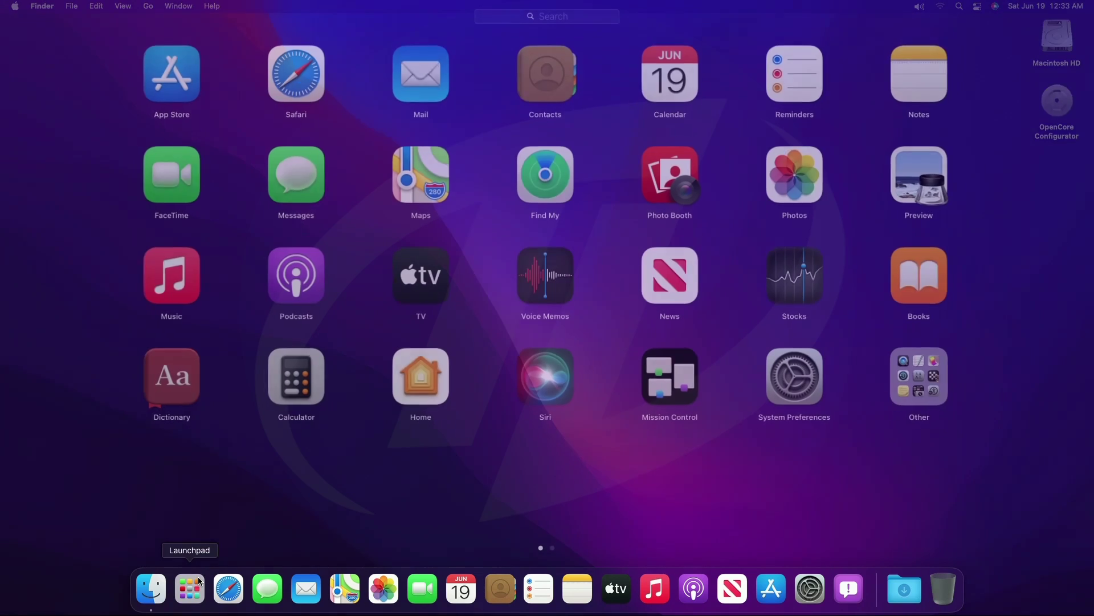
left_click(897, 363)
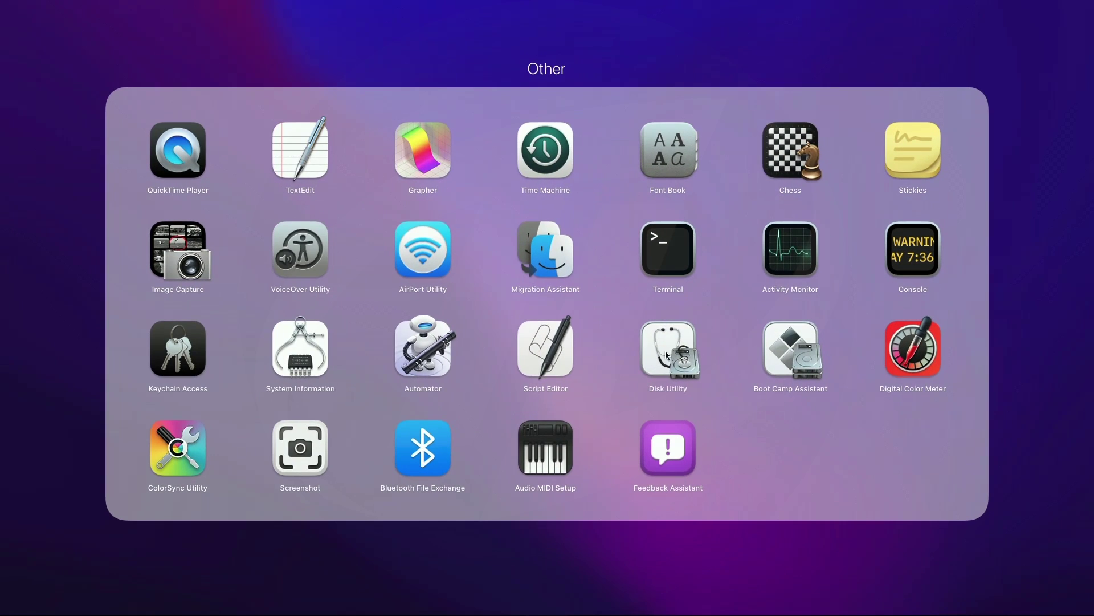
left_click(666, 351)
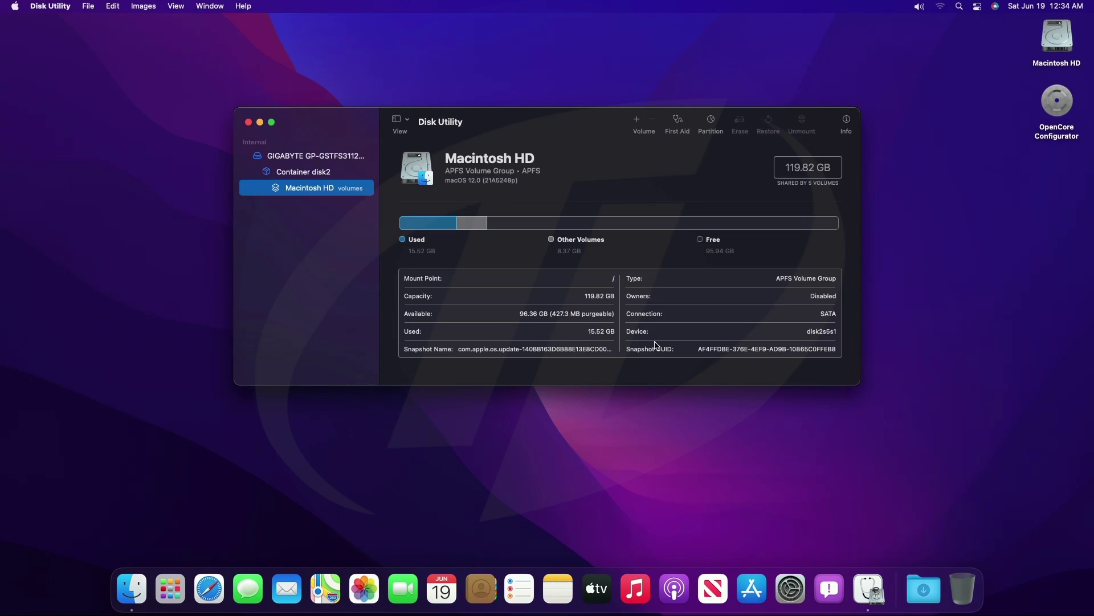
left_click(338, 157)
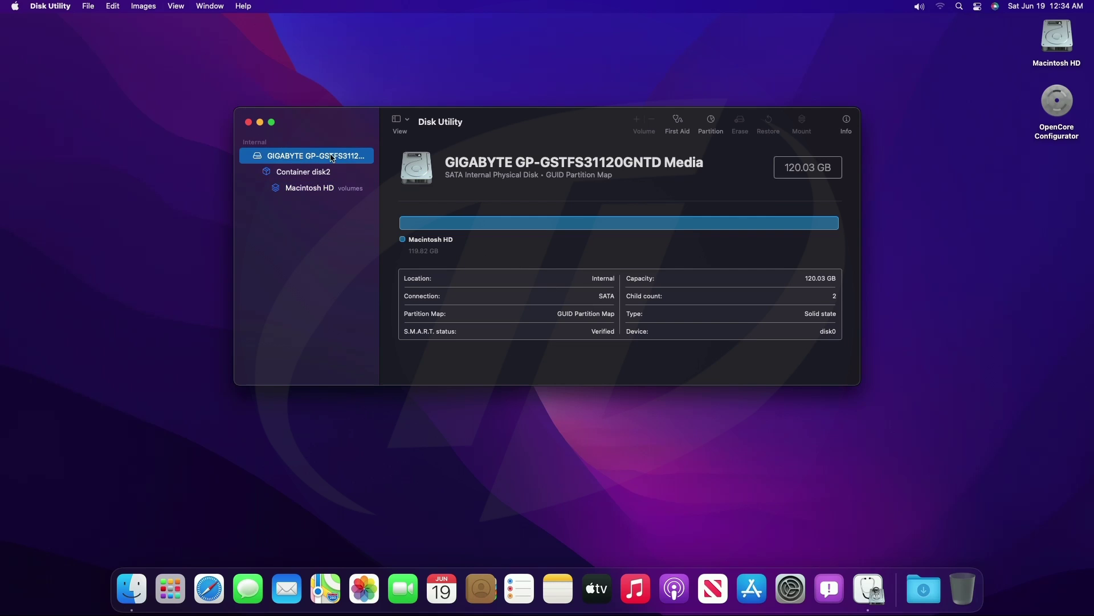
left_click(712, 123)
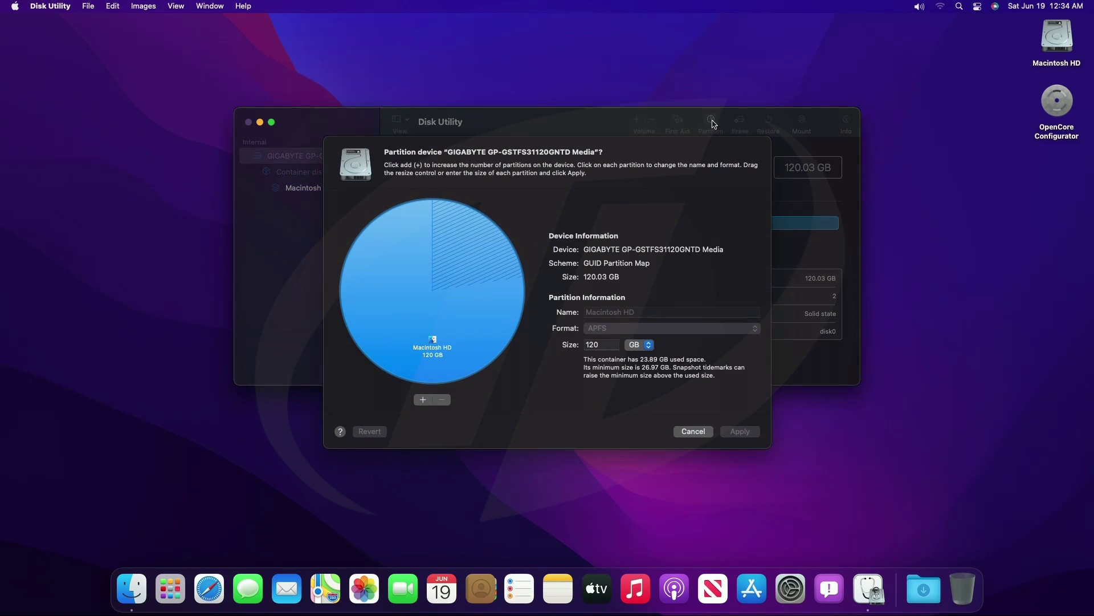
Add a 50 GB APFS partition named Untitled to the drive, leaving 69.8 GB for Macintosh HD
left_click(422, 401)
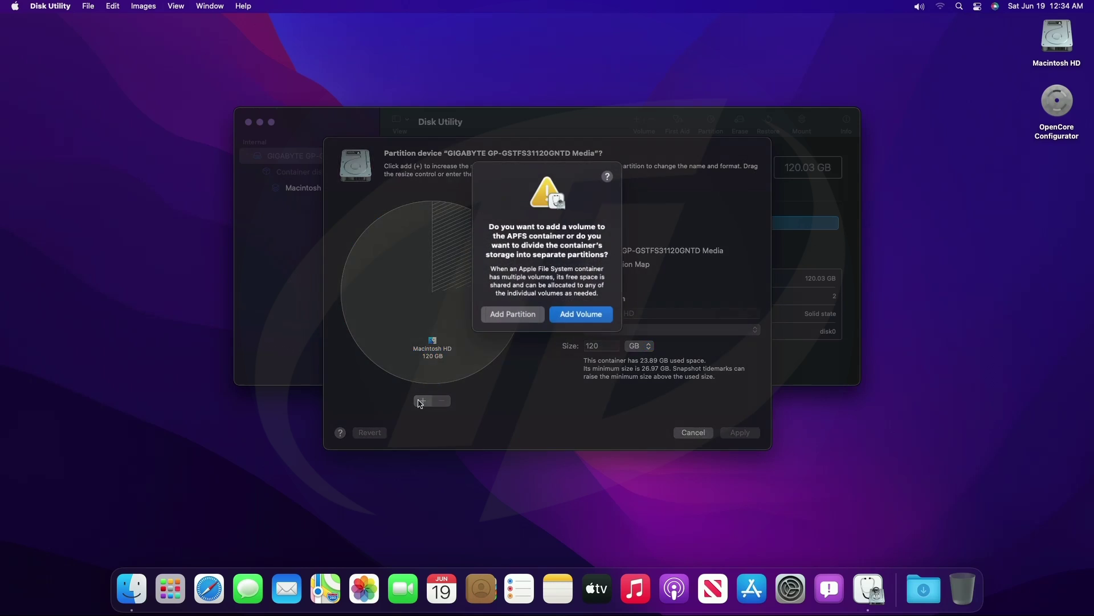
left_click(536, 313)
left_click_drag(433, 388, 388, 380)
left_click(473, 330)
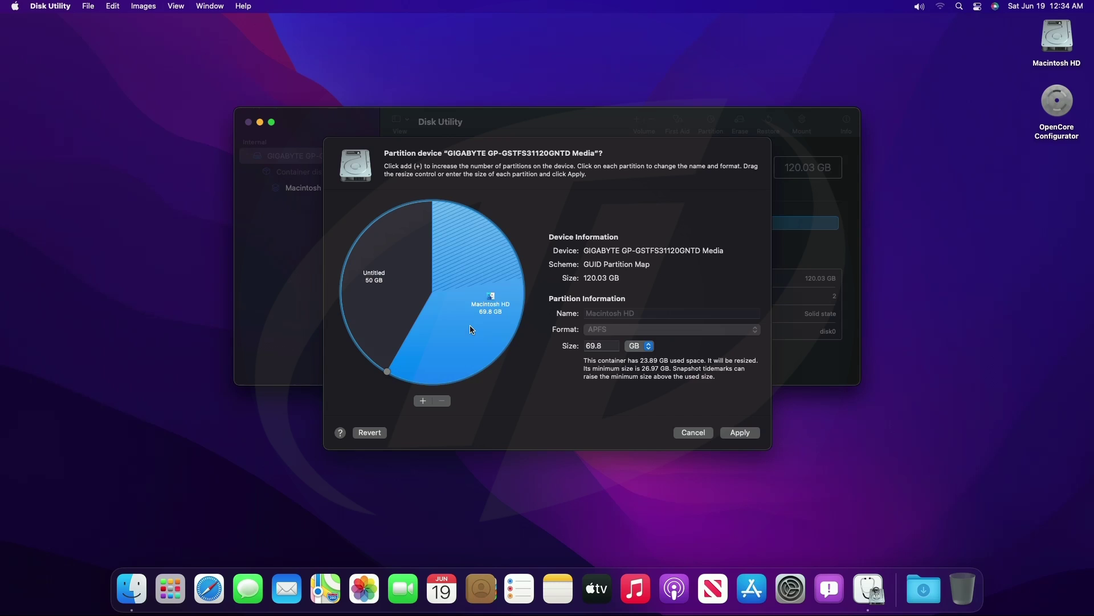
left_click(404, 321)
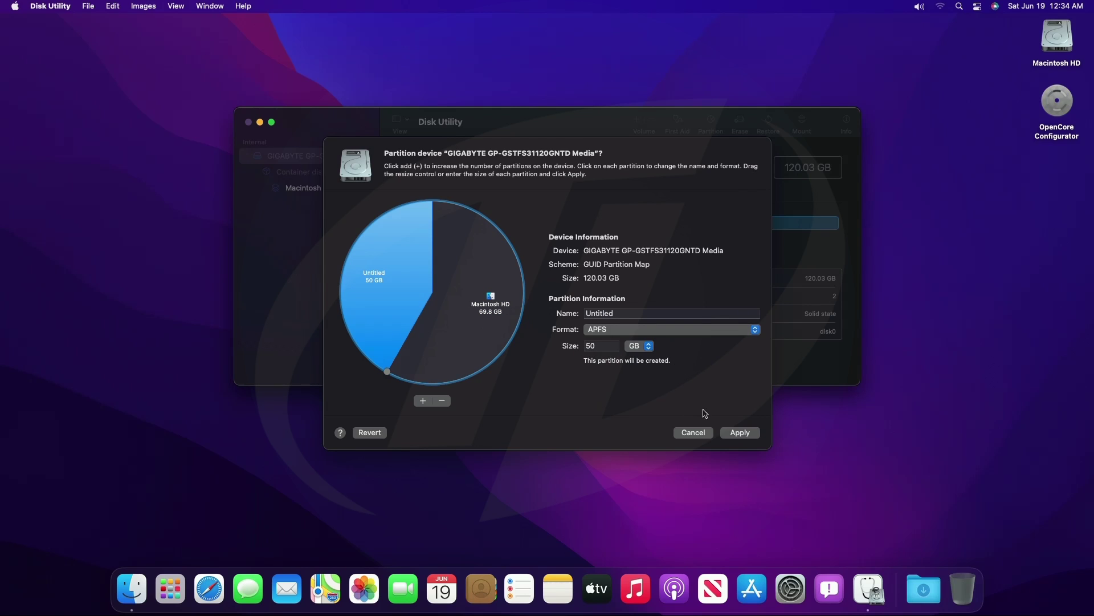
Apply the new partition layout to the drive and quit Disk Utility once the operation is done
left_click(741, 435)
left_click(588, 338)
left_click(587, 308)
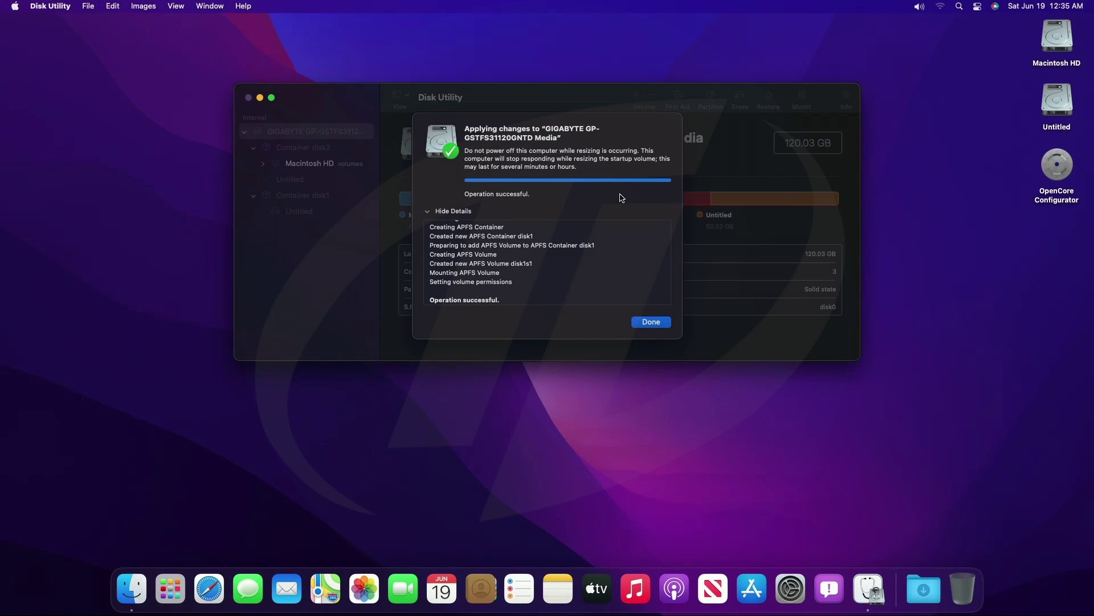
left_click(664, 322)
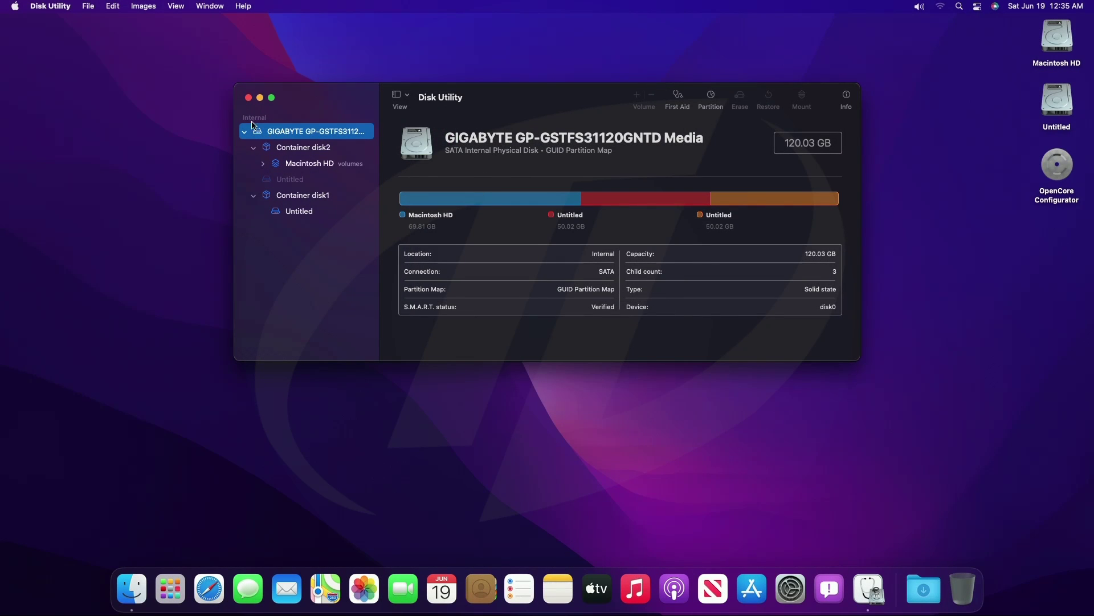
left_click(54, 6)
left_click(97, 105)
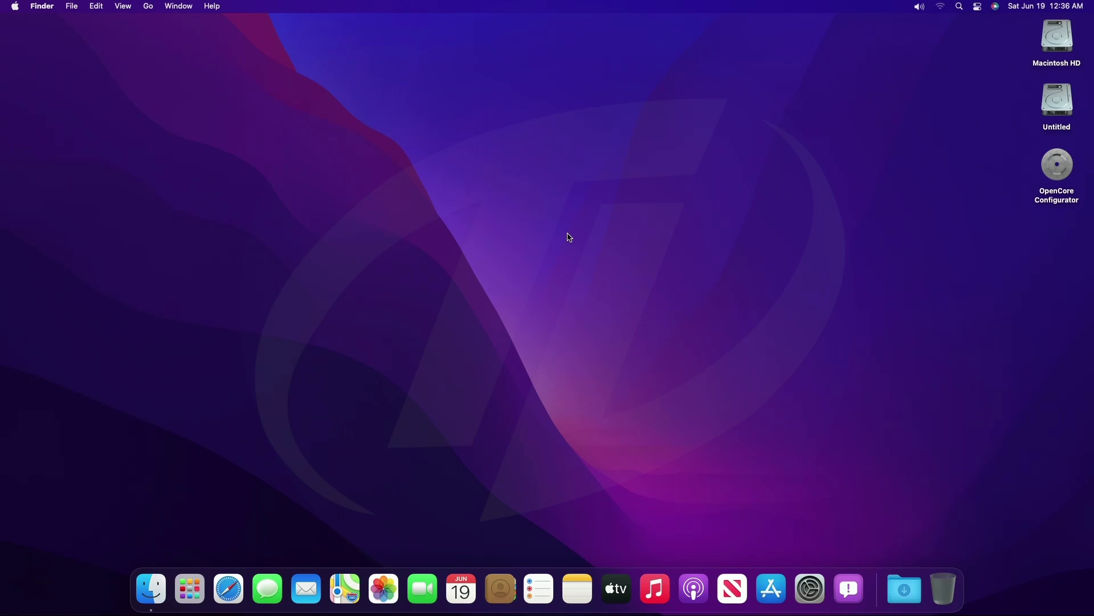
Restart the computer and boot it from the UEFI SanDisk Ultra Fit USB drive
left_click(15, 6)
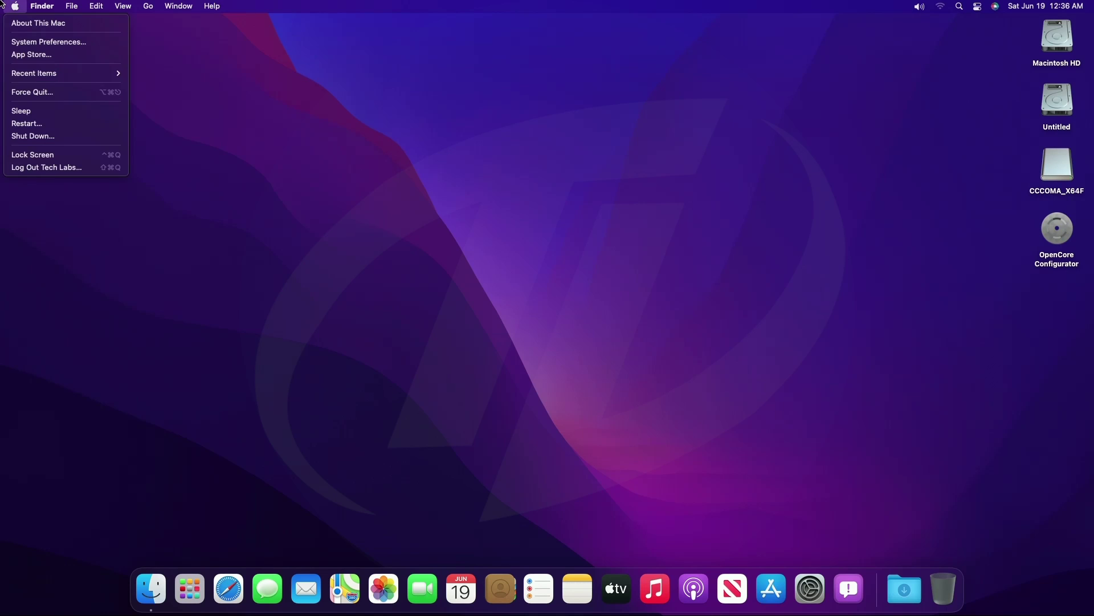
left_click(31, 125)
left_click(633, 210)
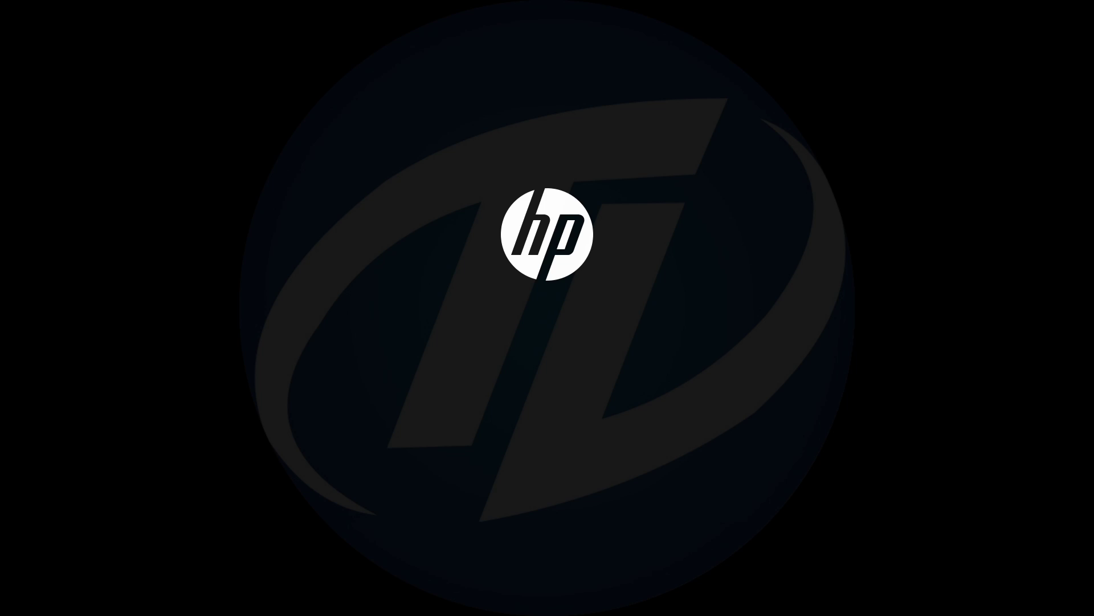
key("F9")
key("Down")
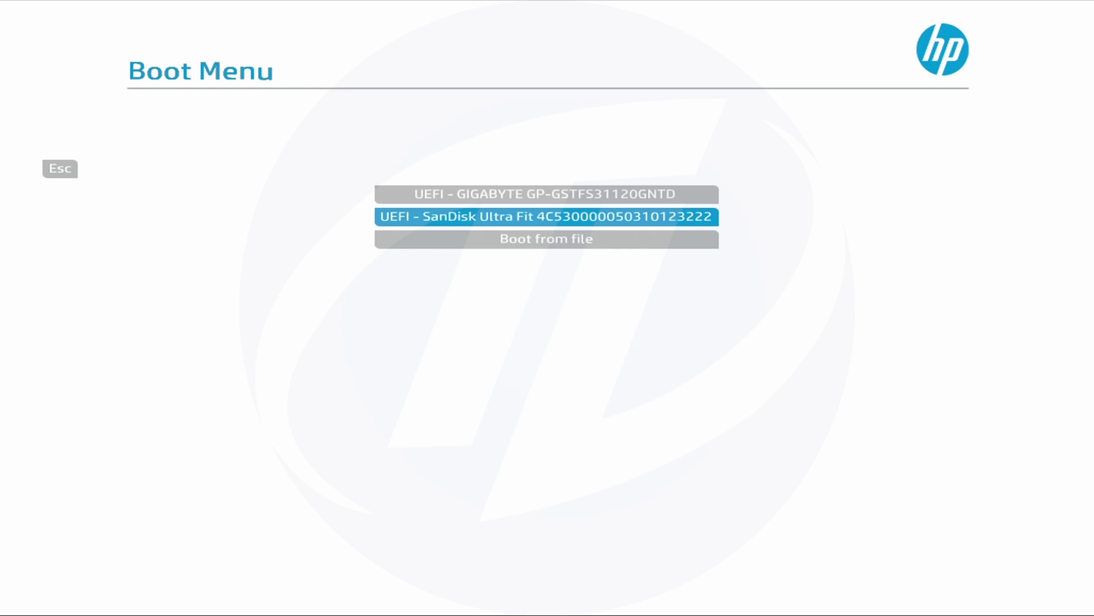
key("Return")
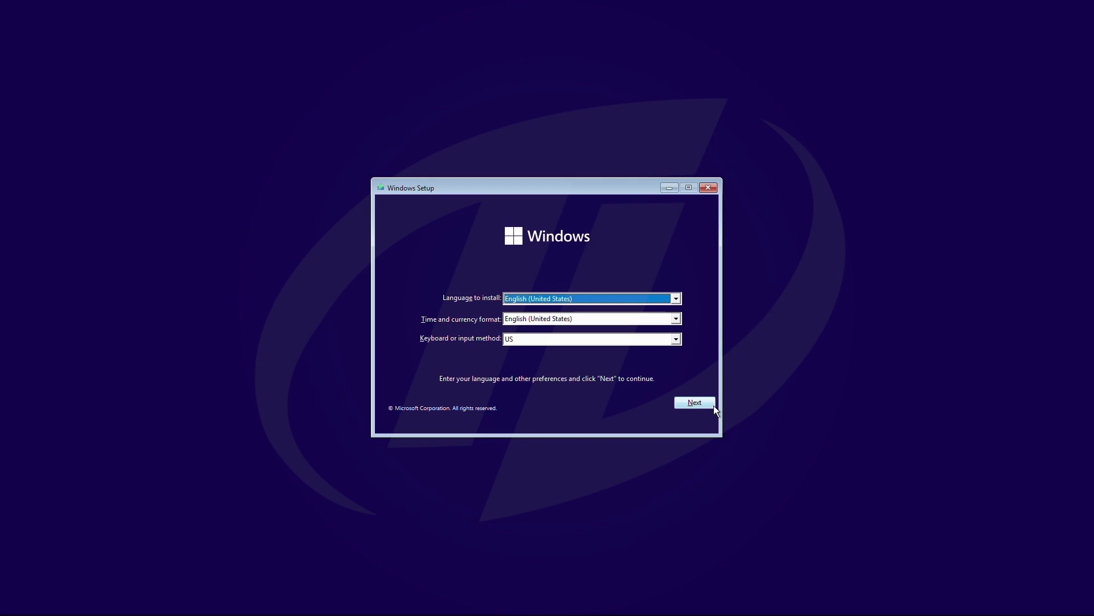
Start Windows Setup in English (United States), accepting the license terms and choosing the custom Windows-only installation
left_click(693, 402)
left_click(547, 312)
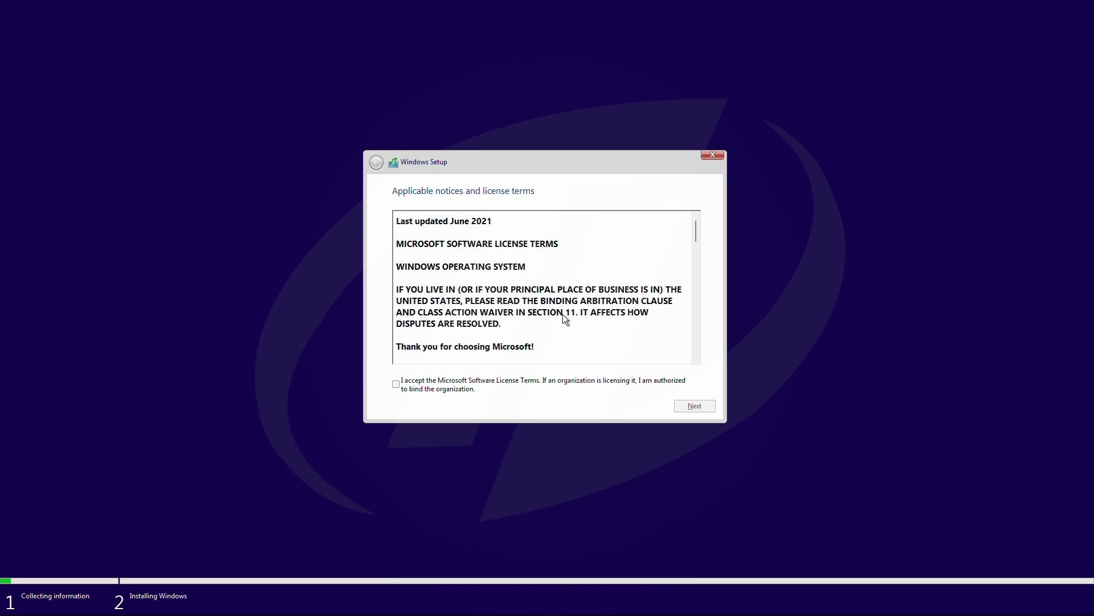
left_click(480, 385)
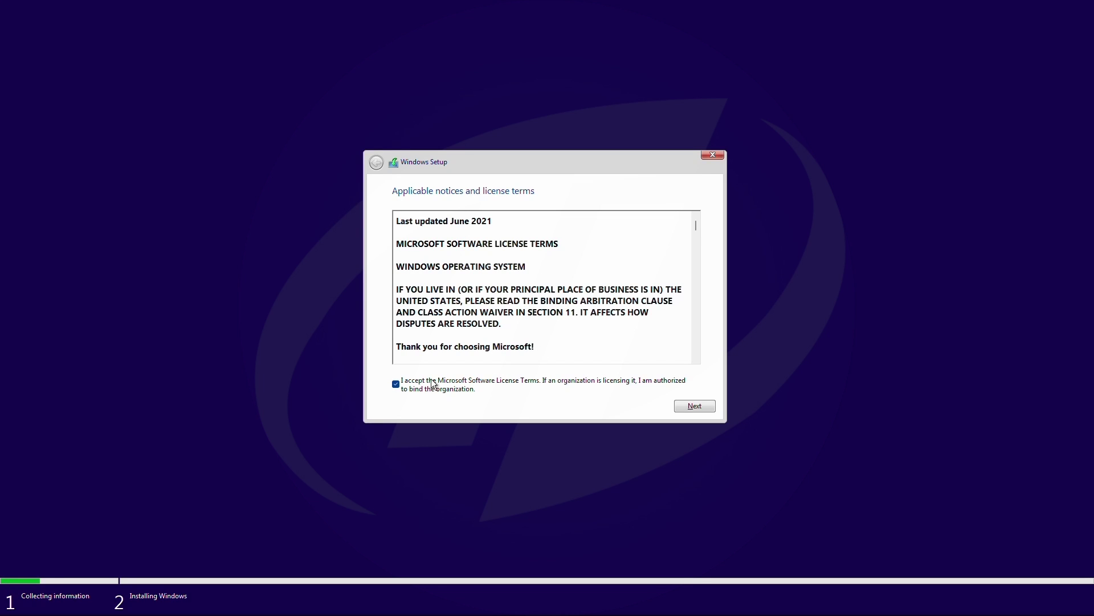
left_click(701, 406)
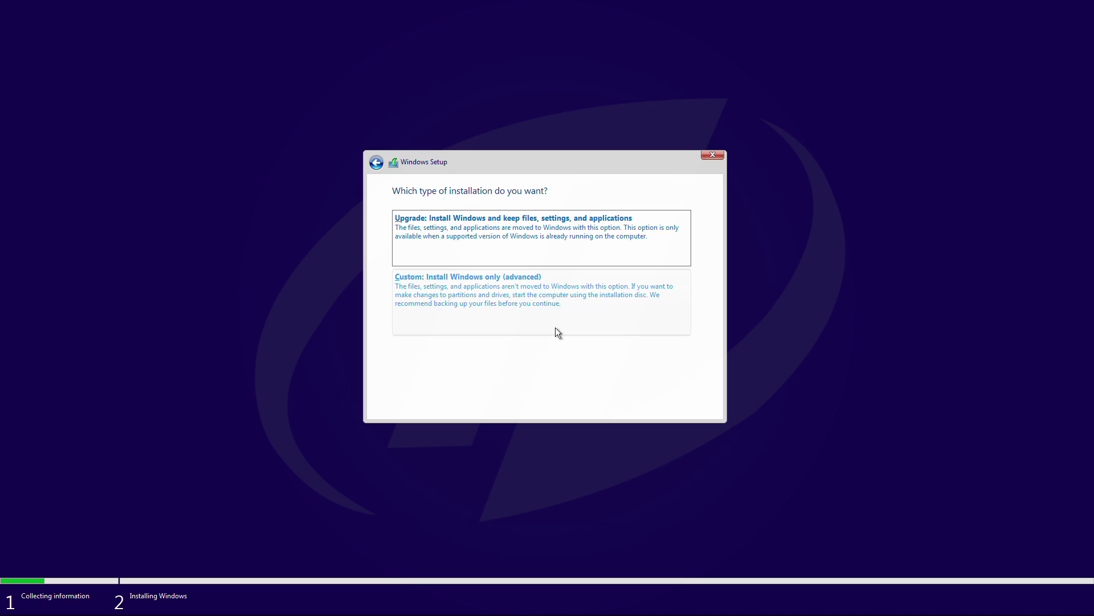
left_click(553, 313)
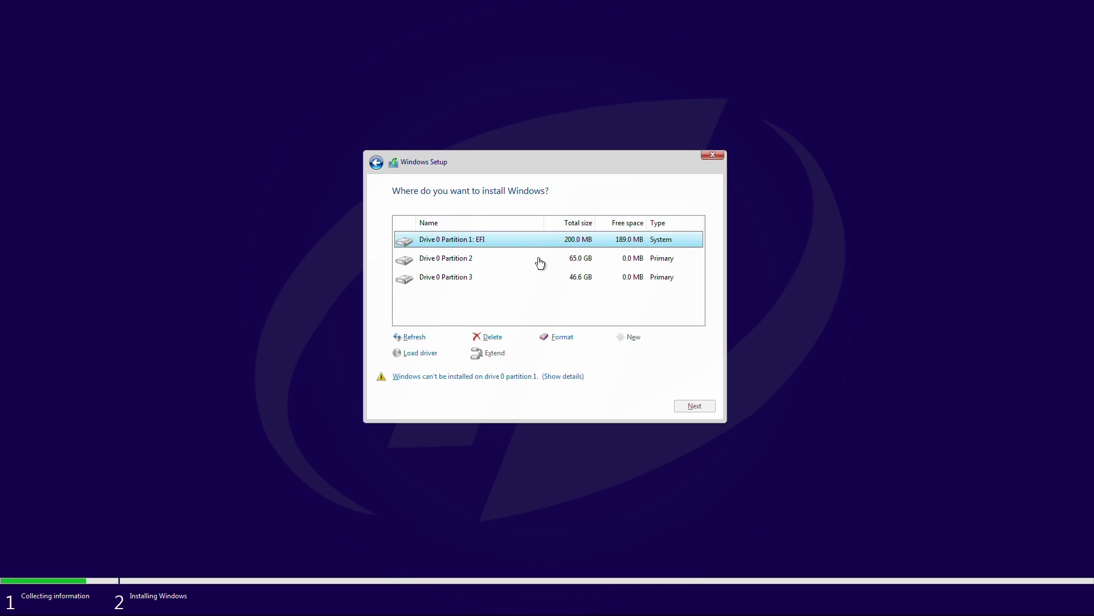
Delete Drive 0 Partition 3 and install Windows into the resulting Drive 0 unallocated space
left_click(521, 265)
left_click(534, 278)
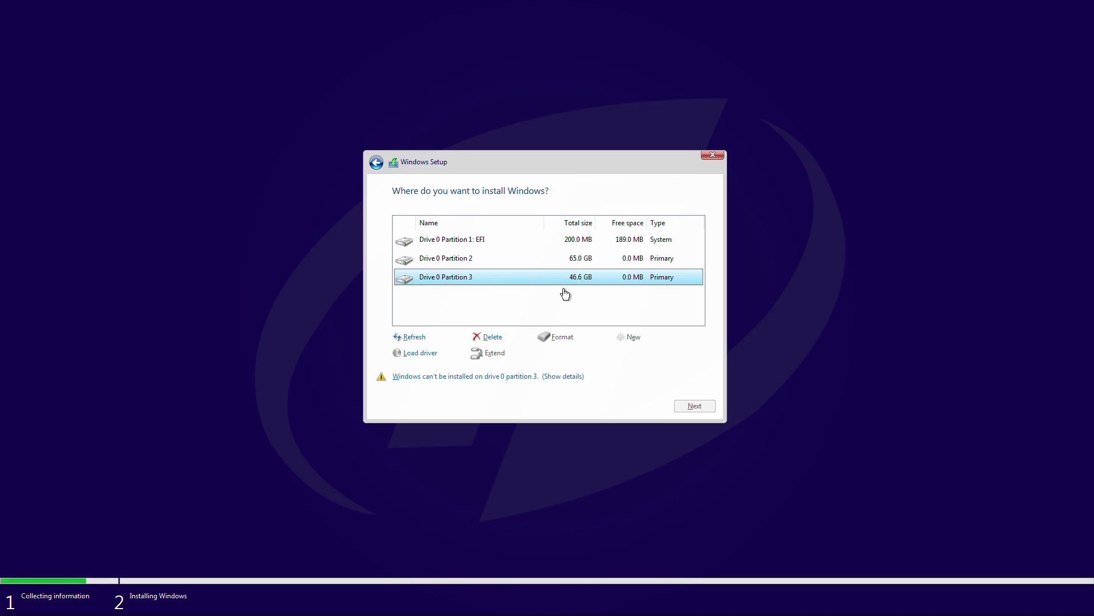
left_click(492, 339)
left_click(624, 354)
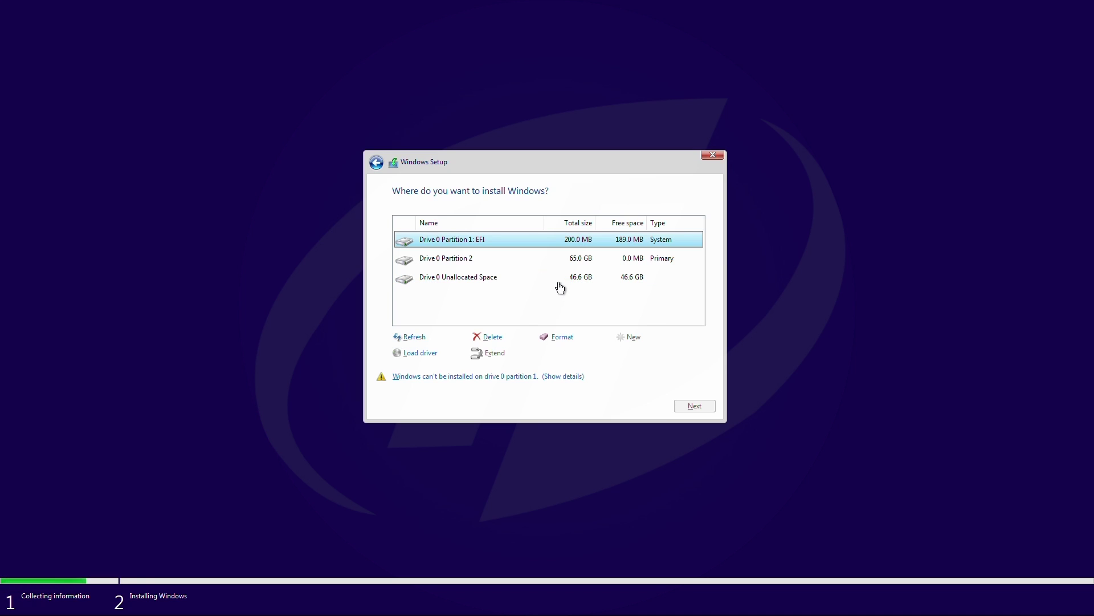
left_click(562, 284)
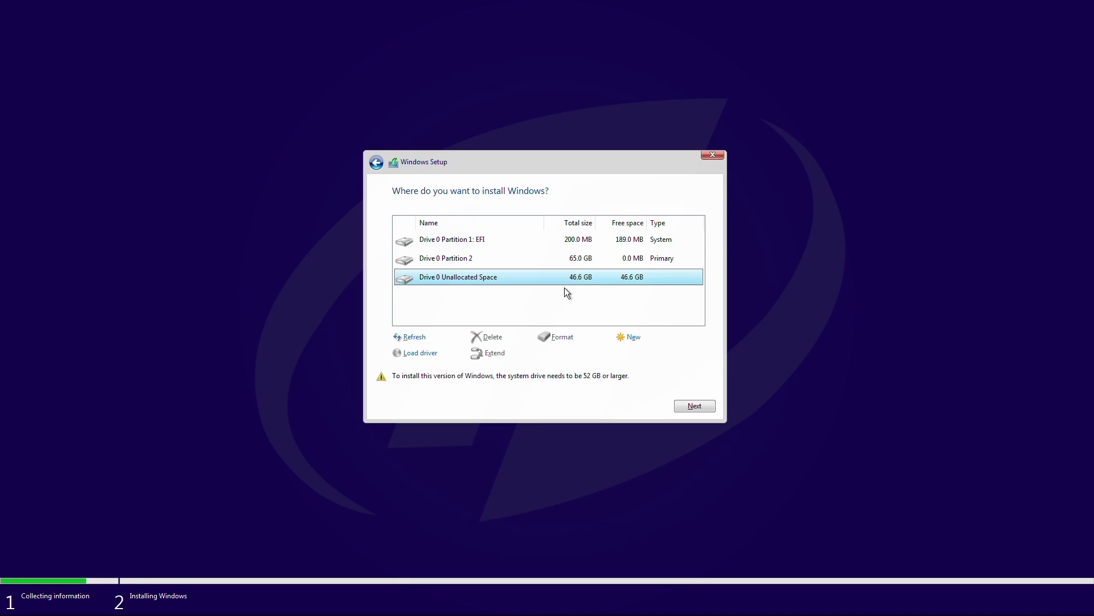
left_click(690, 408)
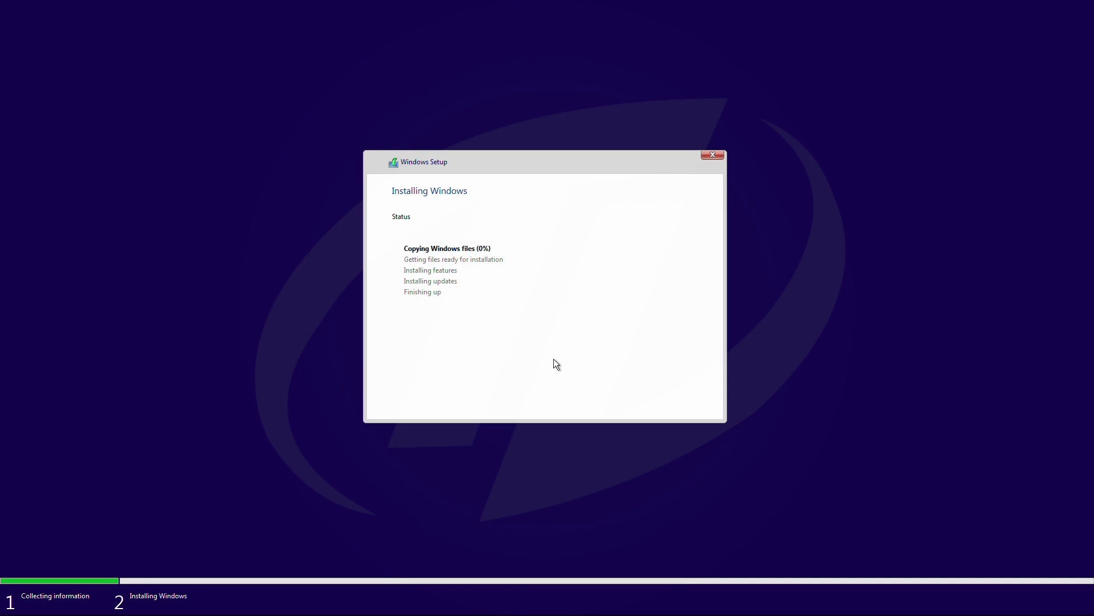
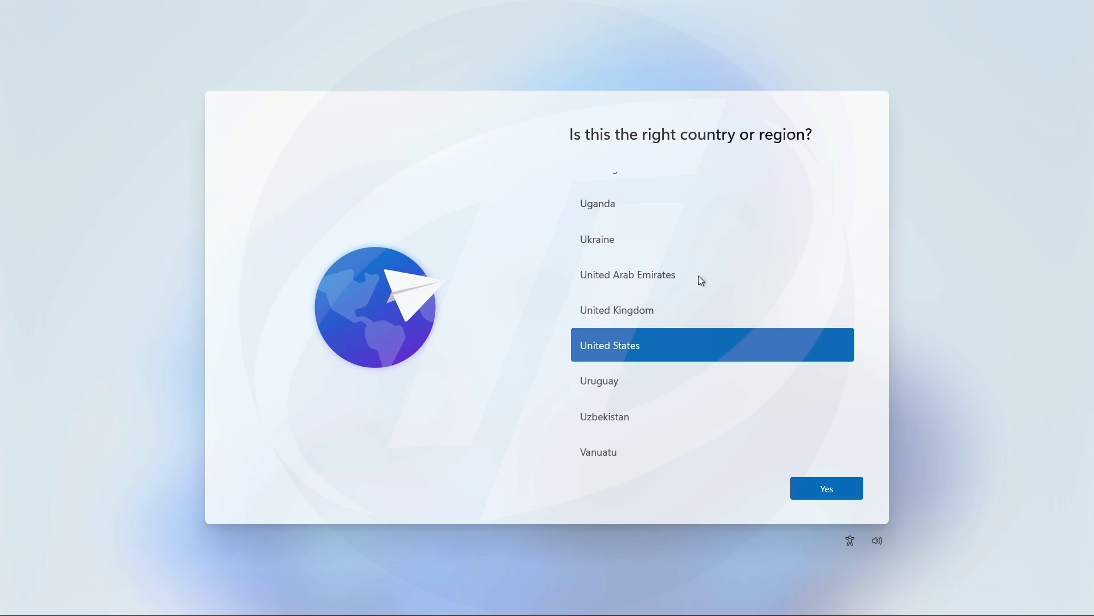
Set the region to United States and the keyboard layout to US, without adding another layout
left_click(847, 491)
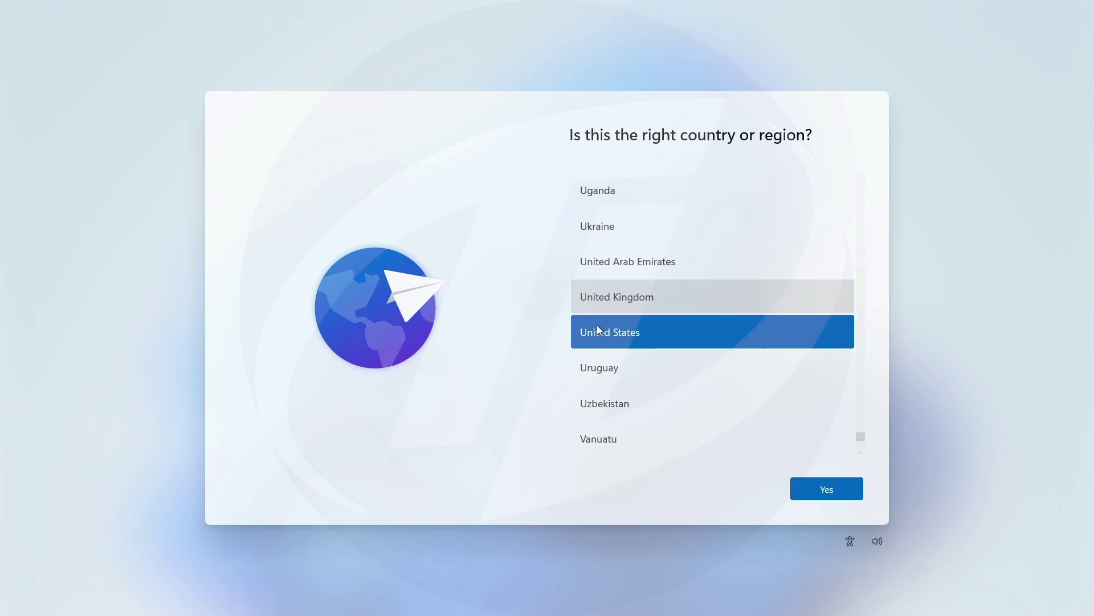
left_click(843, 483)
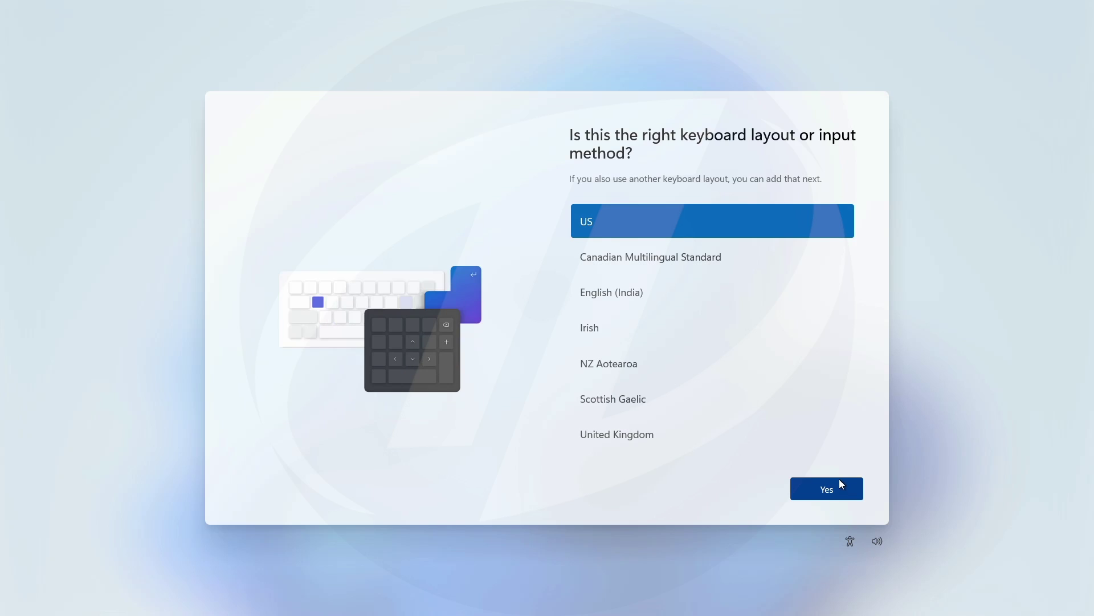
left_click(841, 484)
left_click(838, 485)
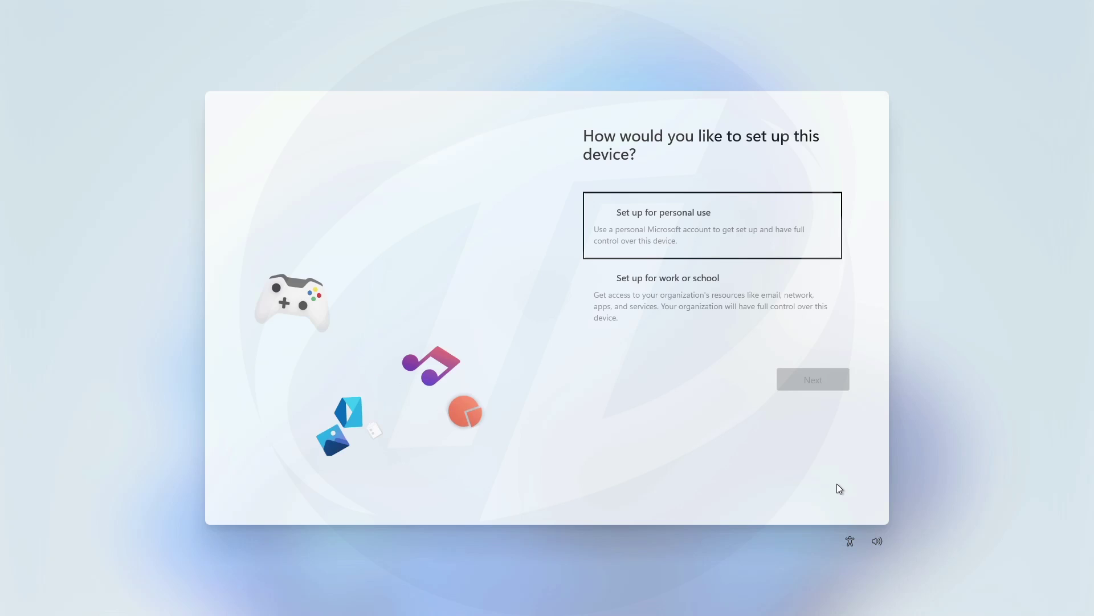
Set up the device for personal use and choose the limited experience instead of a Microsoft account sign-in
left_click(706, 239)
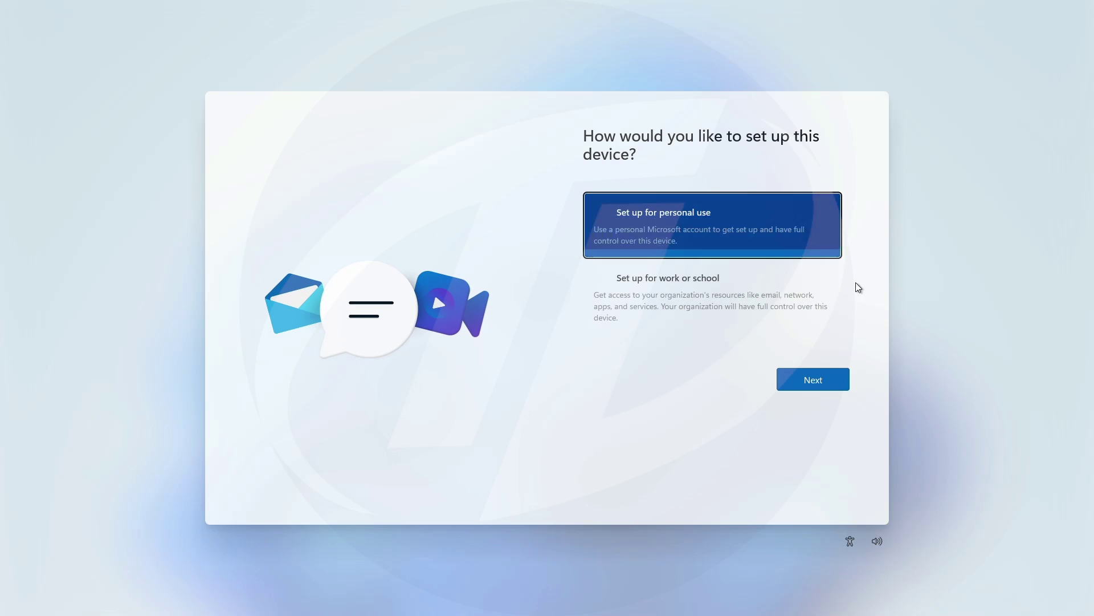
left_click(813, 378)
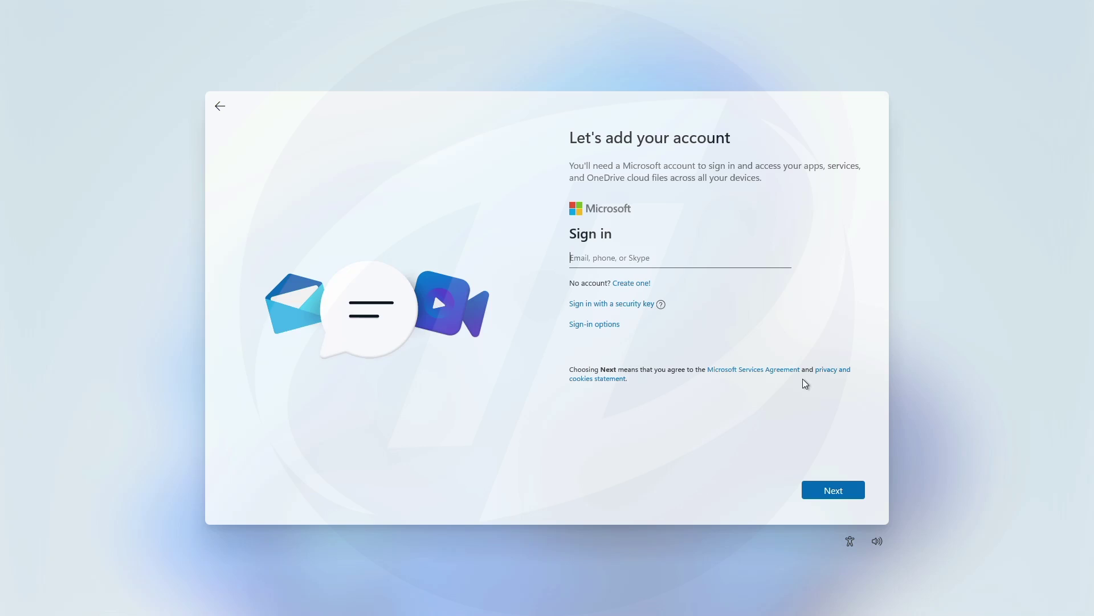
left_click(580, 323)
left_click(646, 321)
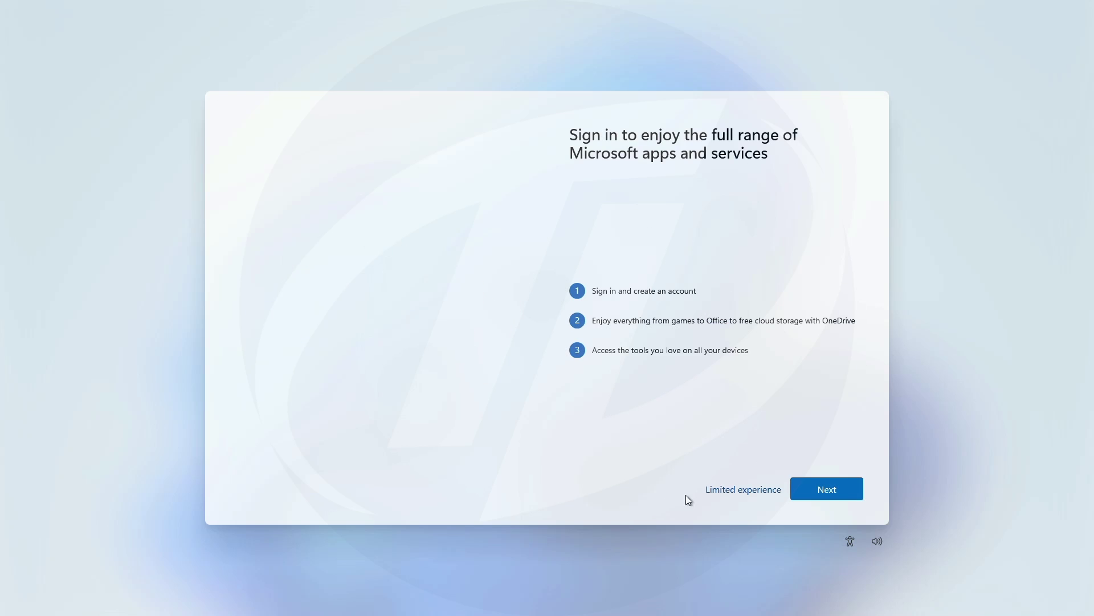
left_click(750, 491)
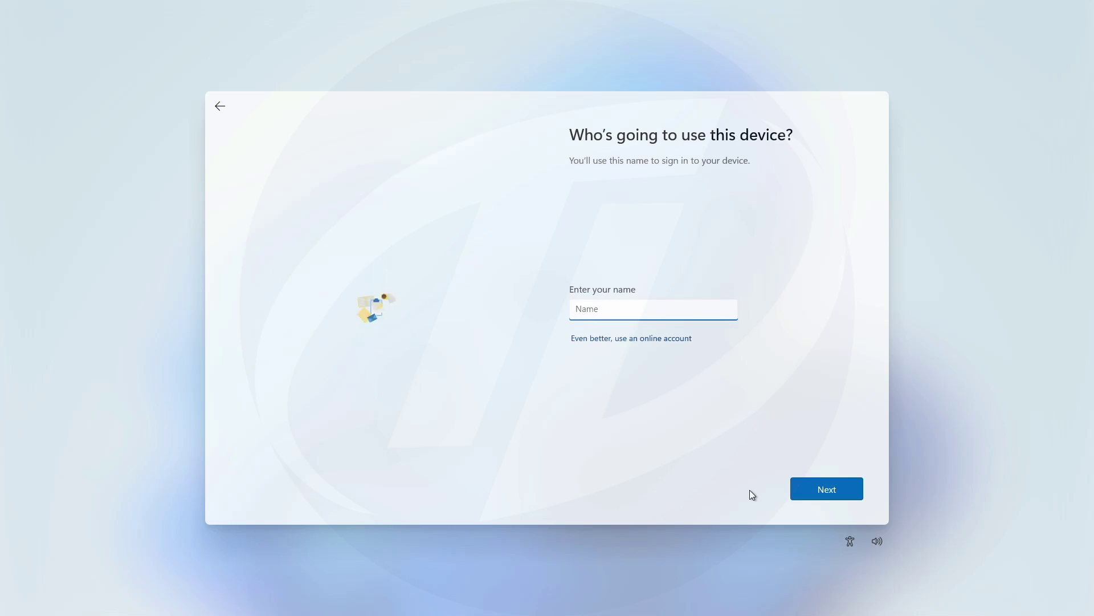
Name the local user Tech Labs and accept the default privacy settings to finish the Windows setup
type("Tech Labs")
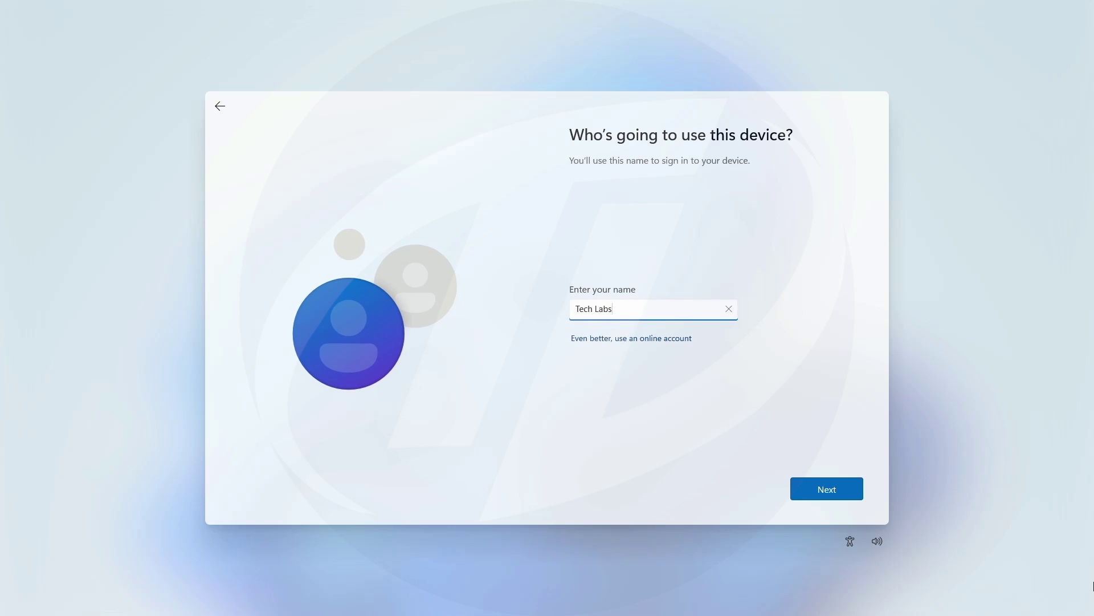
key("Tab")
key("Tab")
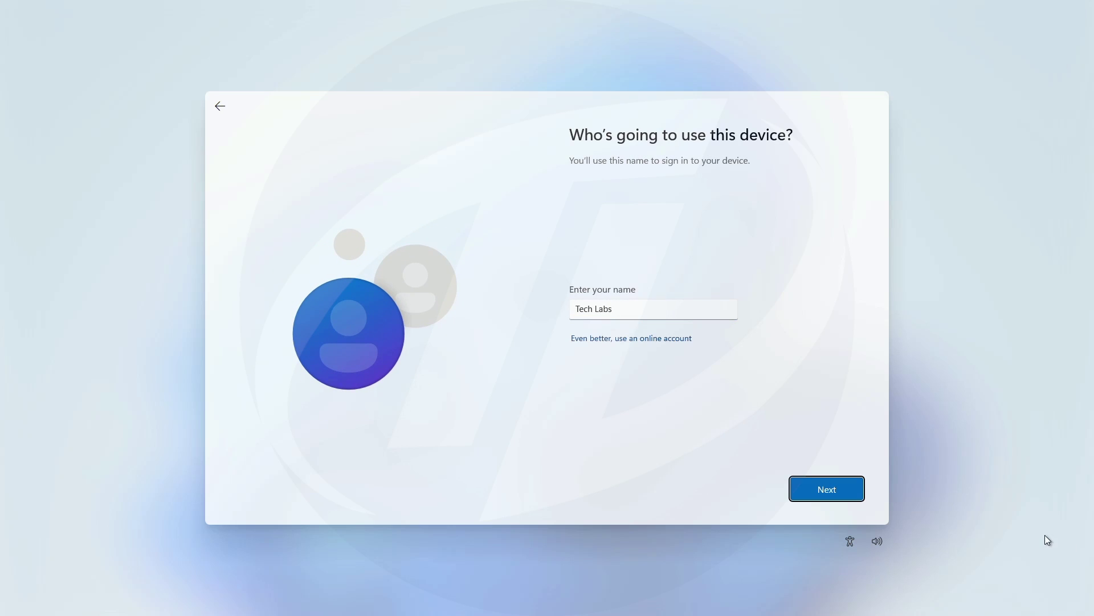
left_click(823, 487)
left_click(833, 488)
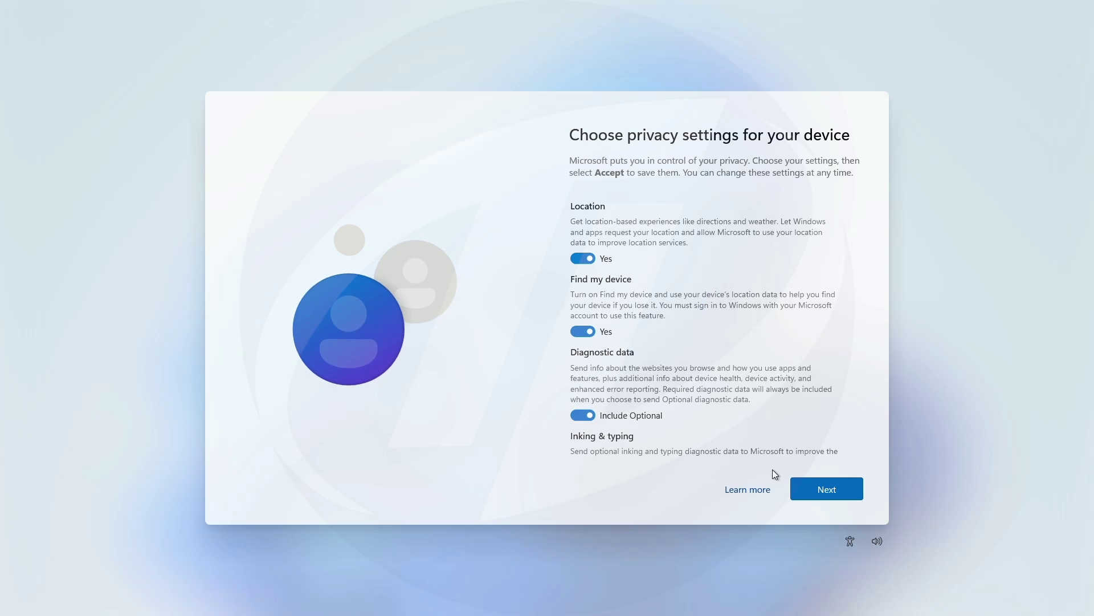
scroll(751, 398, "down", 5)
left_click(823, 486)
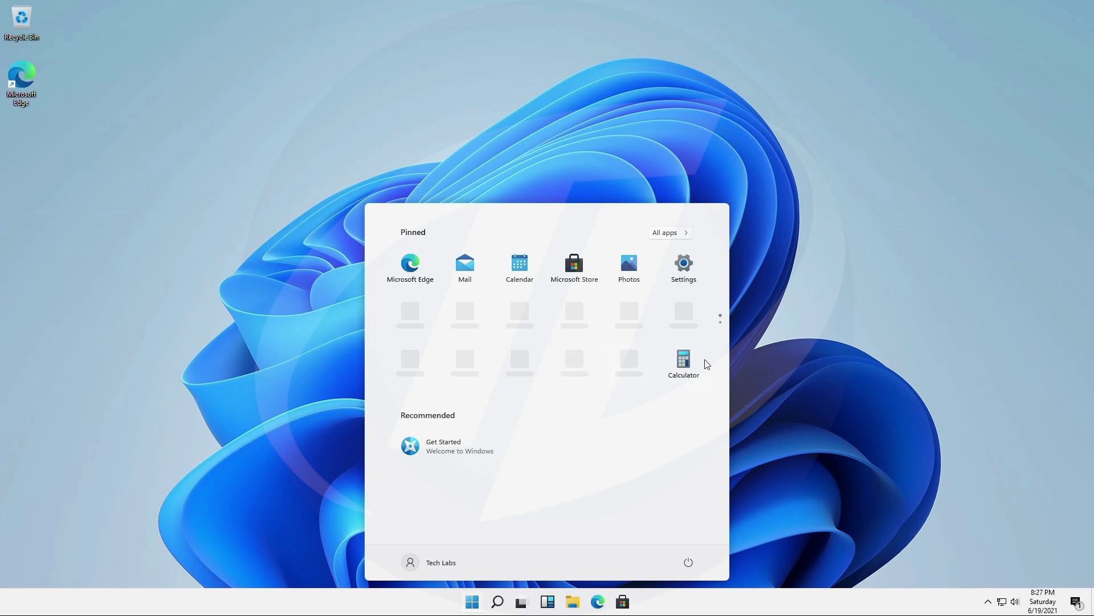
Enable the Computer, User's Files, Network and Control Panel desktop icons in the theme settings and refresh the desktop
left_click(882, 327)
right_click(568, 201)
left_click(593, 306)
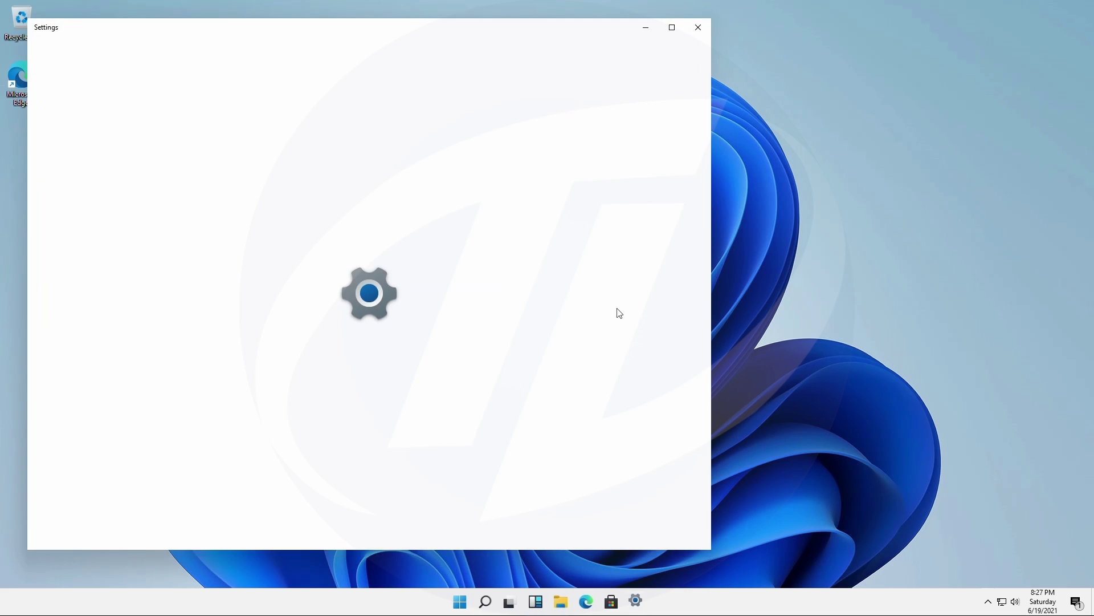
left_click(108, 227)
left_click(586, 206)
left_click(133, 155)
left_click(132, 169)
left_click(132, 182)
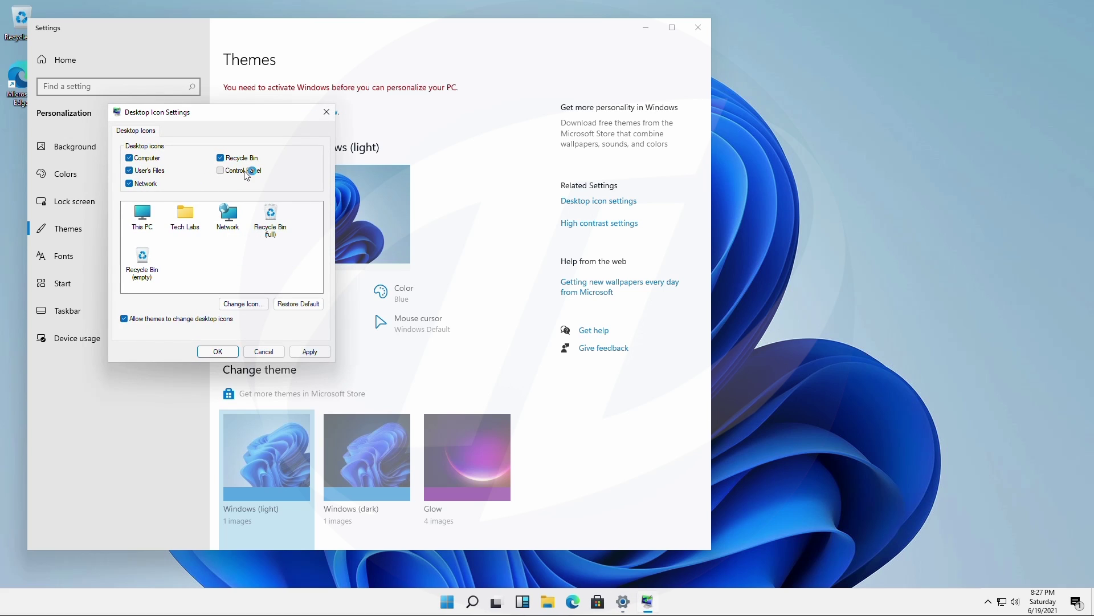
left_click(222, 169)
left_click(215, 349)
right_click(522, 102)
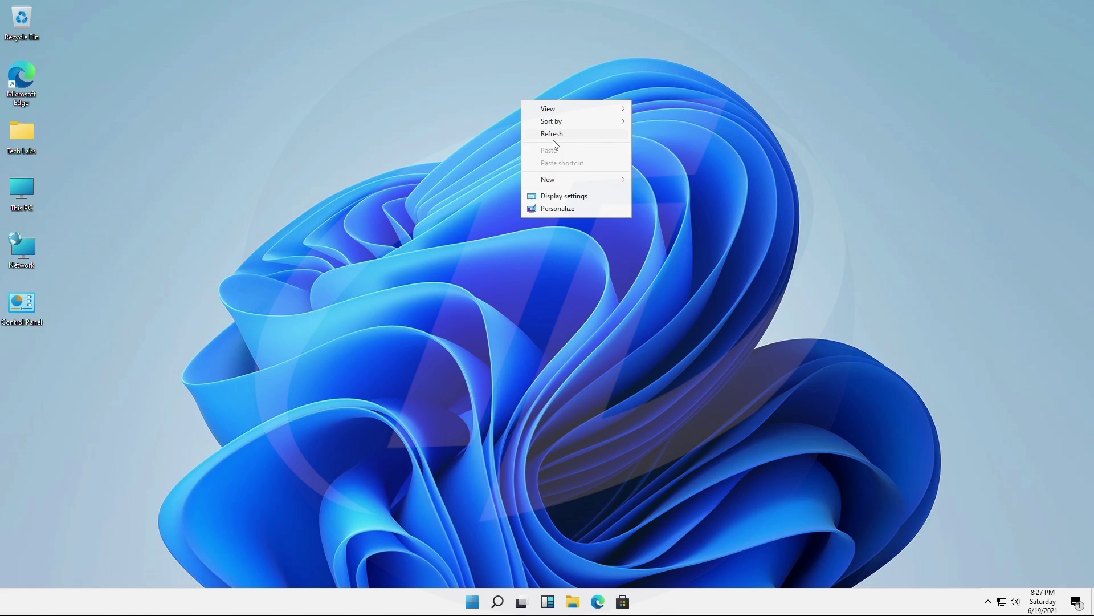
left_click(553, 135)
Download and install the pending Windows Update items, including the Intel drivers, and restart the computer
left_click(472, 601)
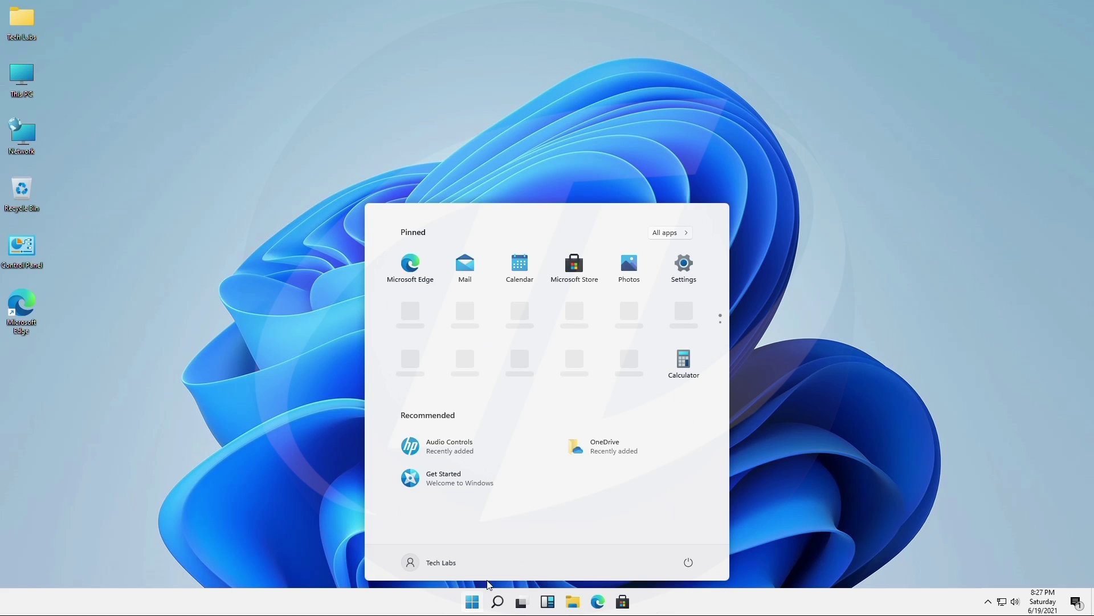
left_click(687, 280)
left_click(663, 30)
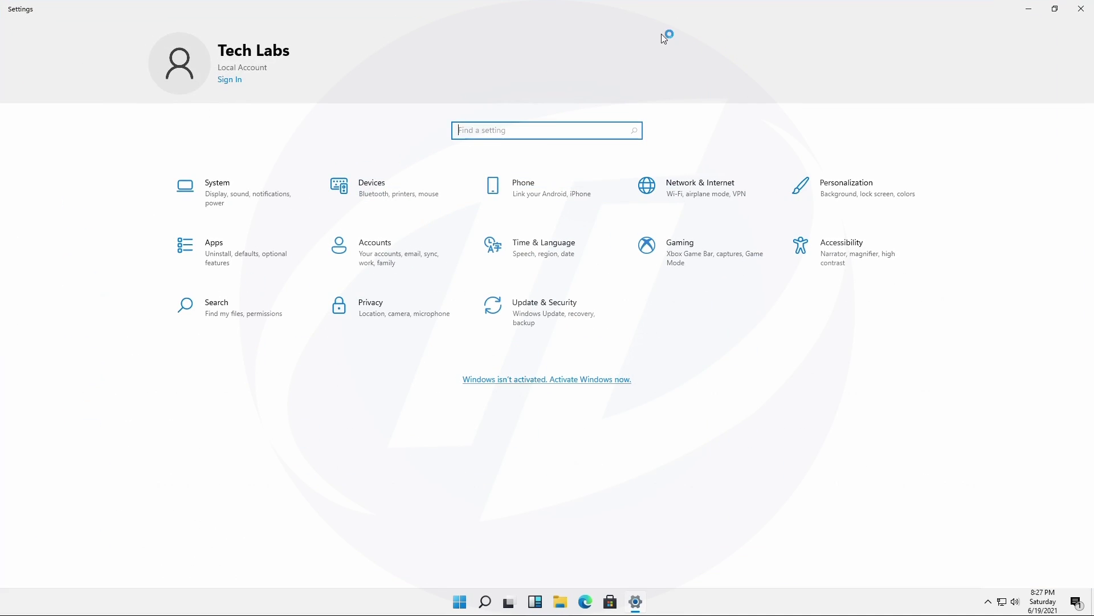
left_click(528, 303)
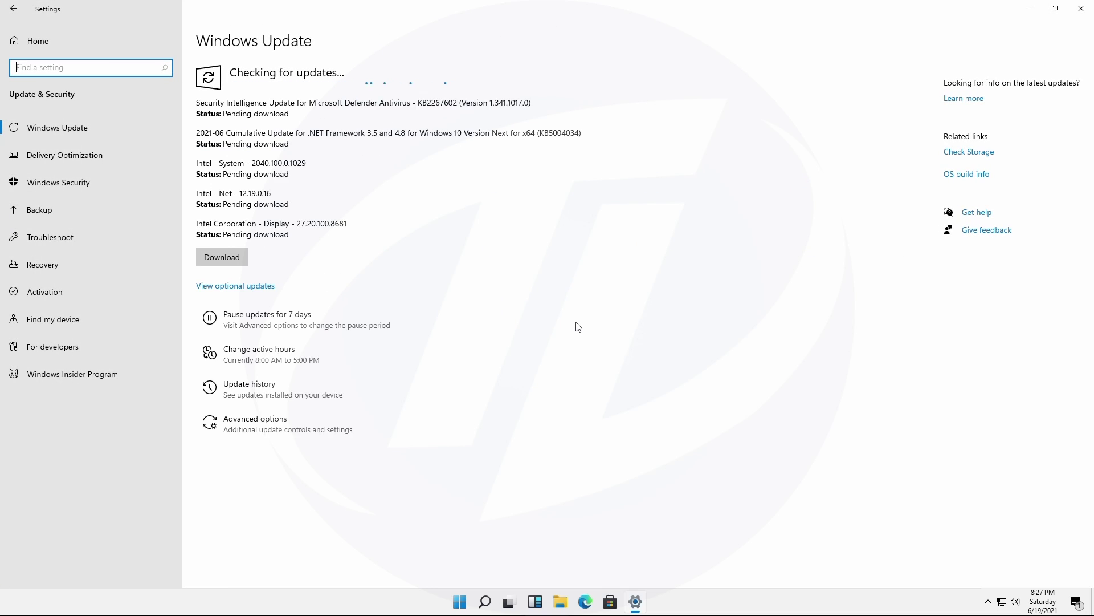
left_click(242, 265)
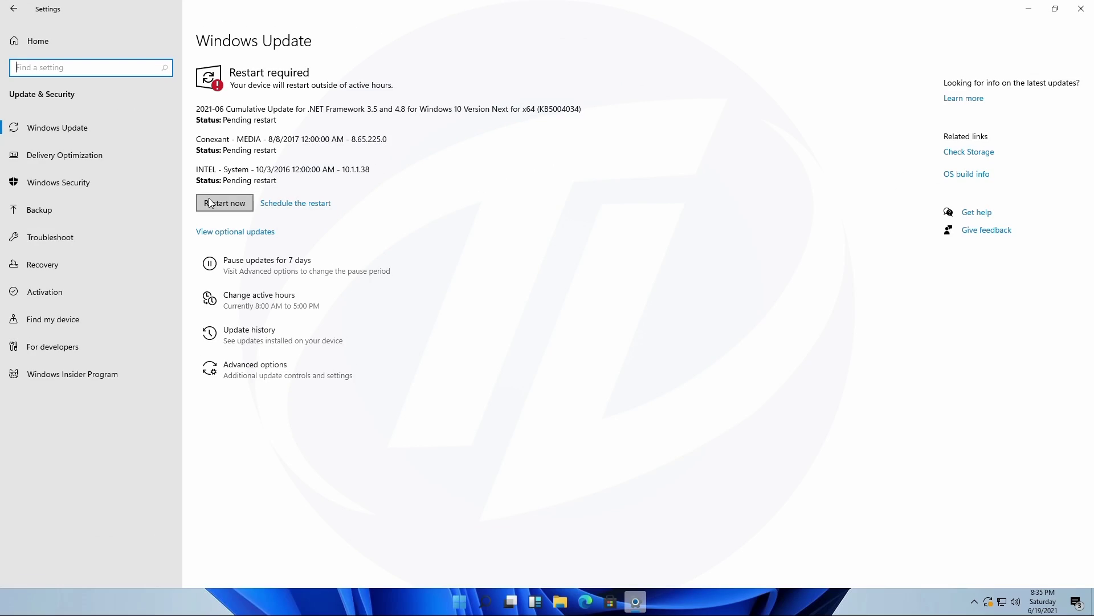
left_click(212, 203)
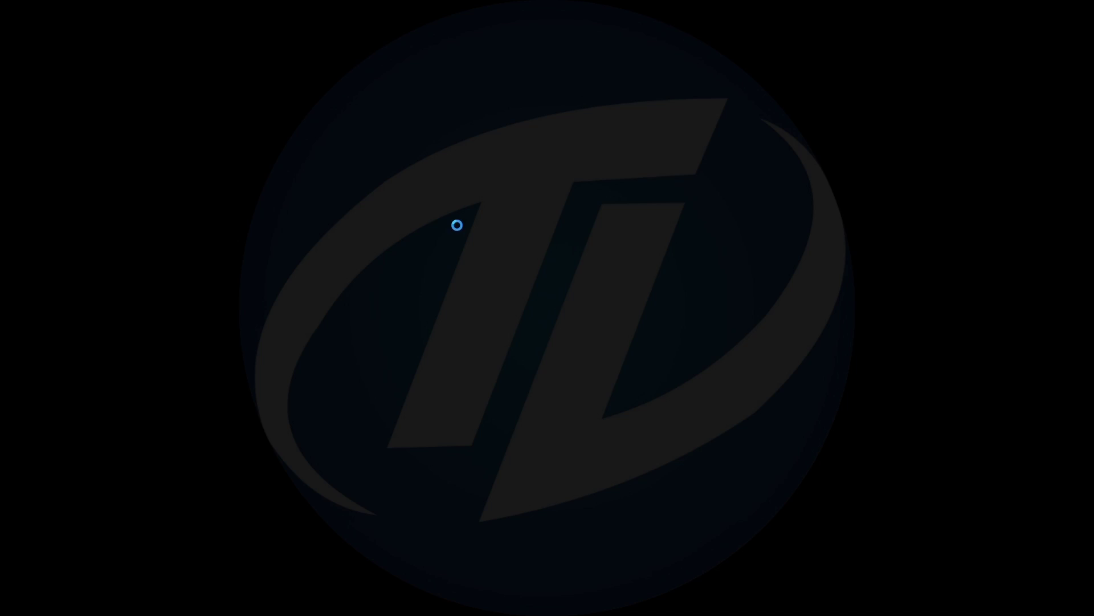
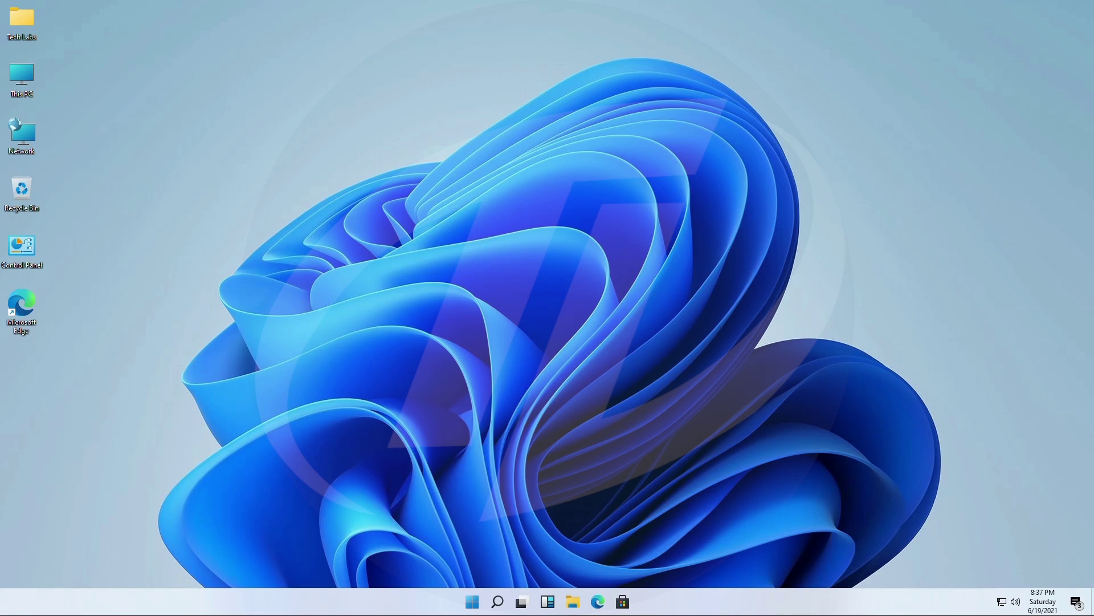
Refresh the desktop and look through both pages of pinned apps in the Start menu
right_click(527, 224)
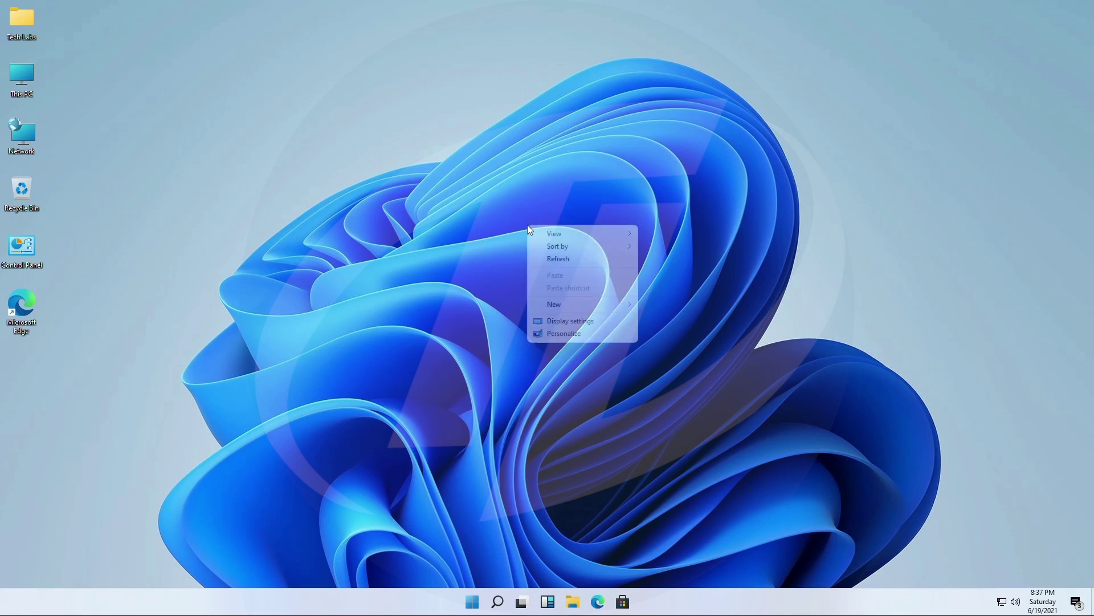
left_click(554, 262)
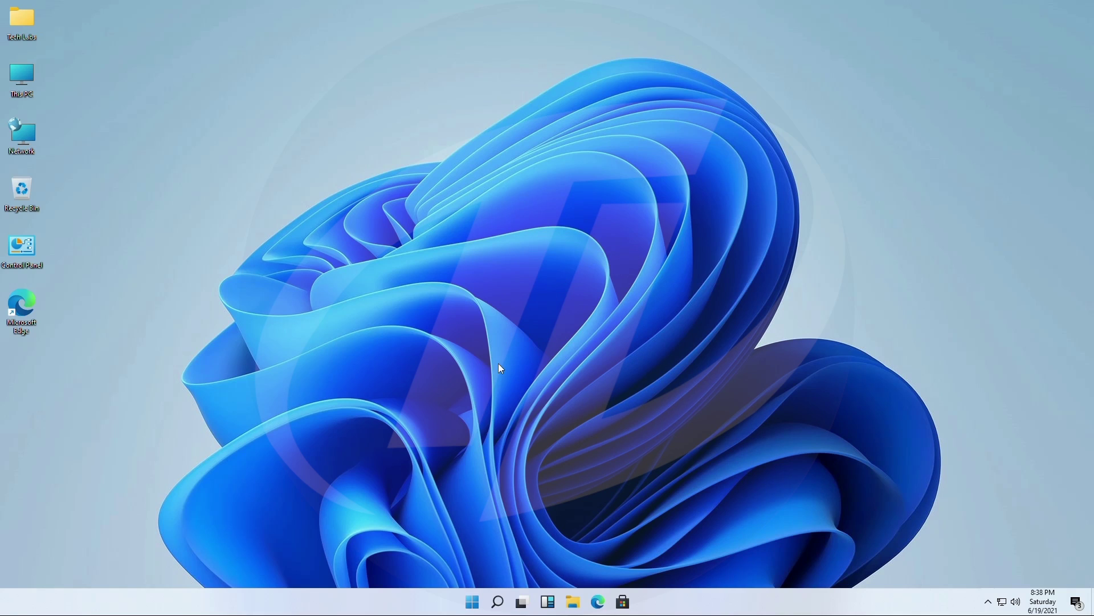
left_click(472, 601)
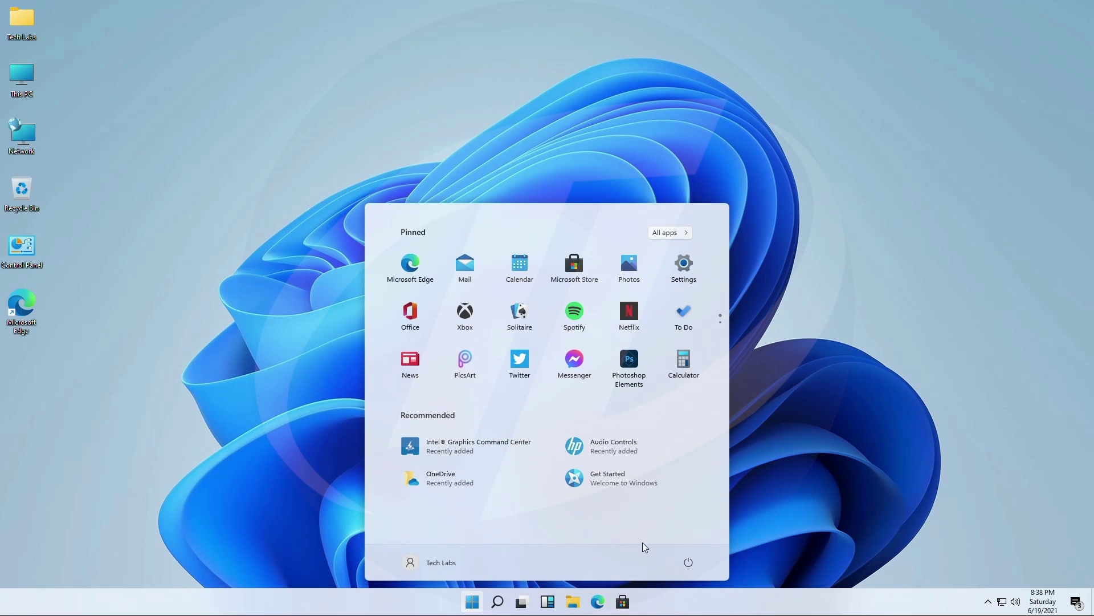
scroll(531, 297, "down", 1)
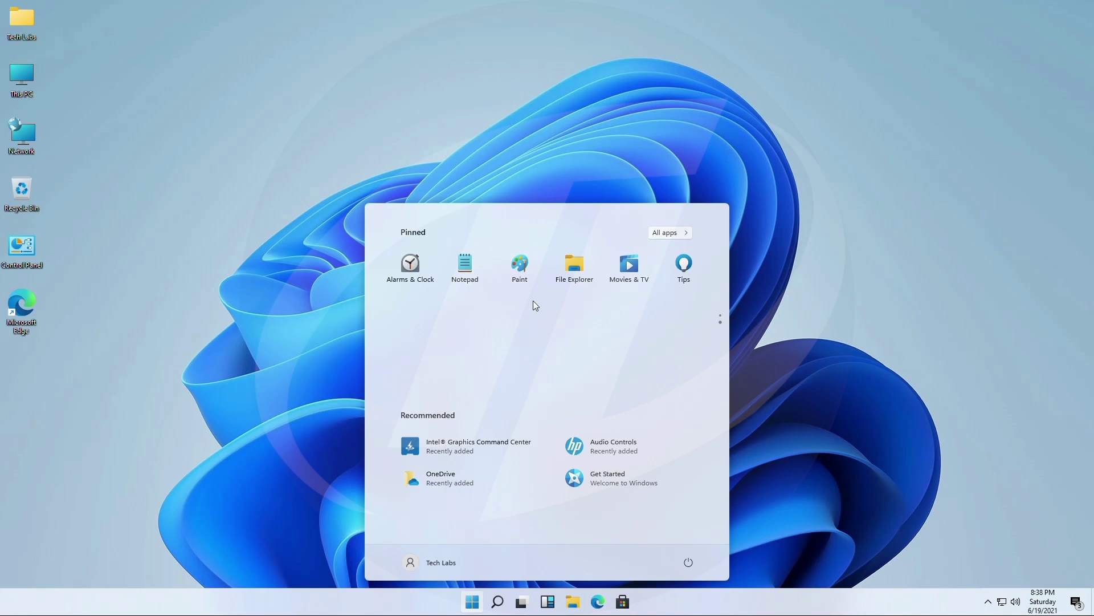
scroll(549, 329, "up", 1)
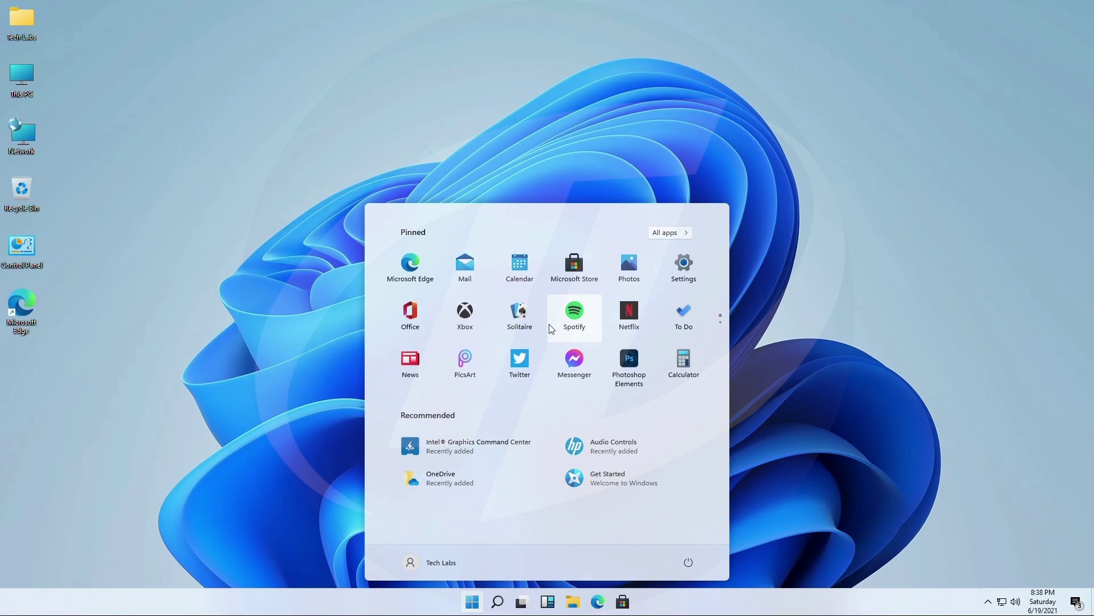
left_click(847, 332)
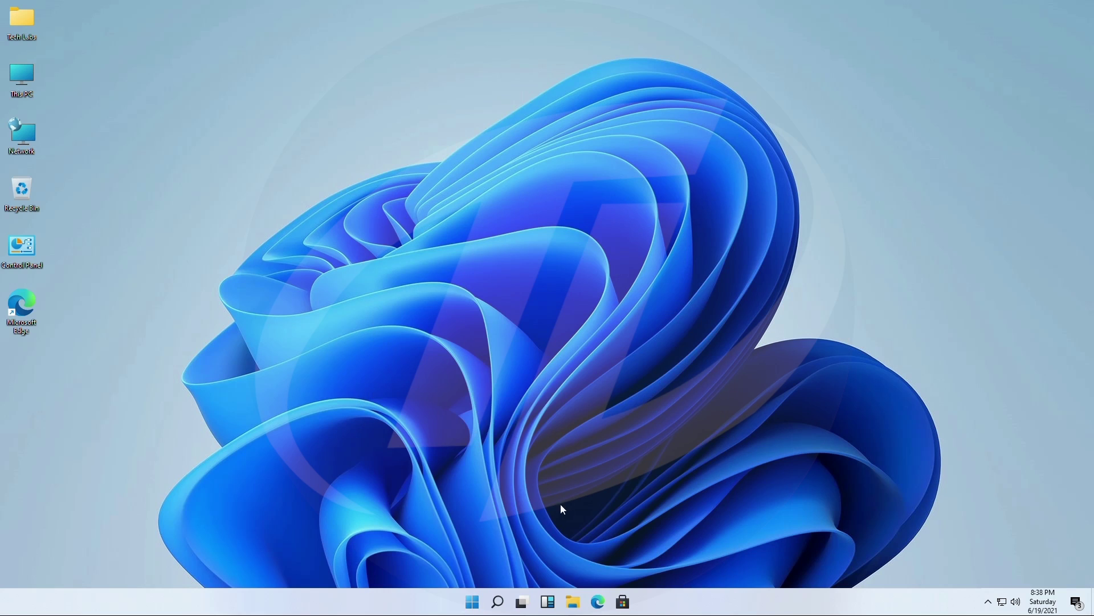
Look at the Windows search window and the desktops in Task View, staying on Desktop 1
left_click(497, 602)
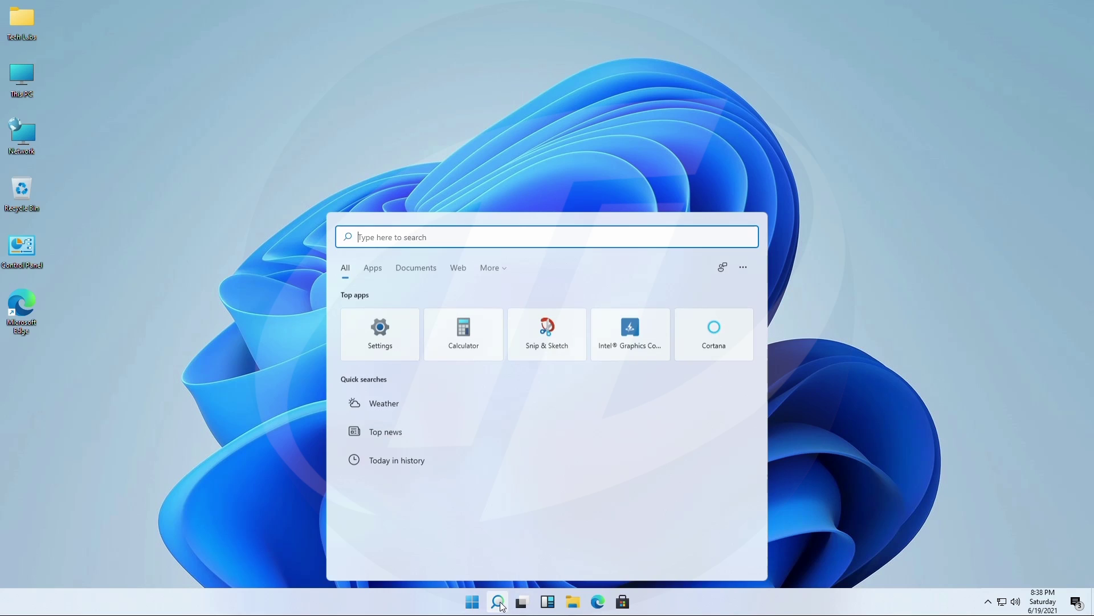
left_click(880, 393)
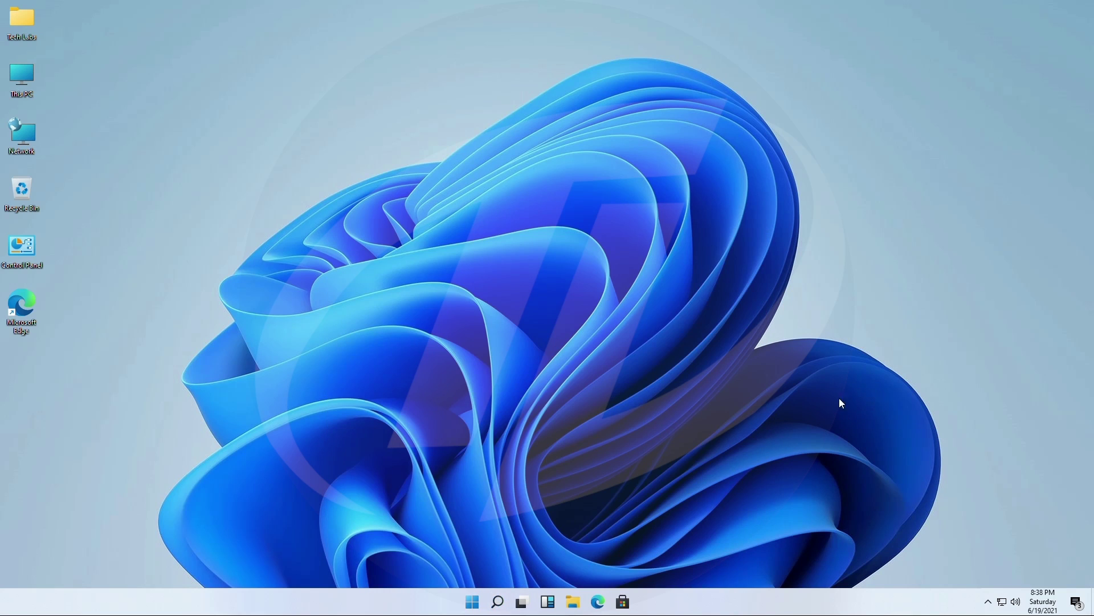
left_click(524, 606)
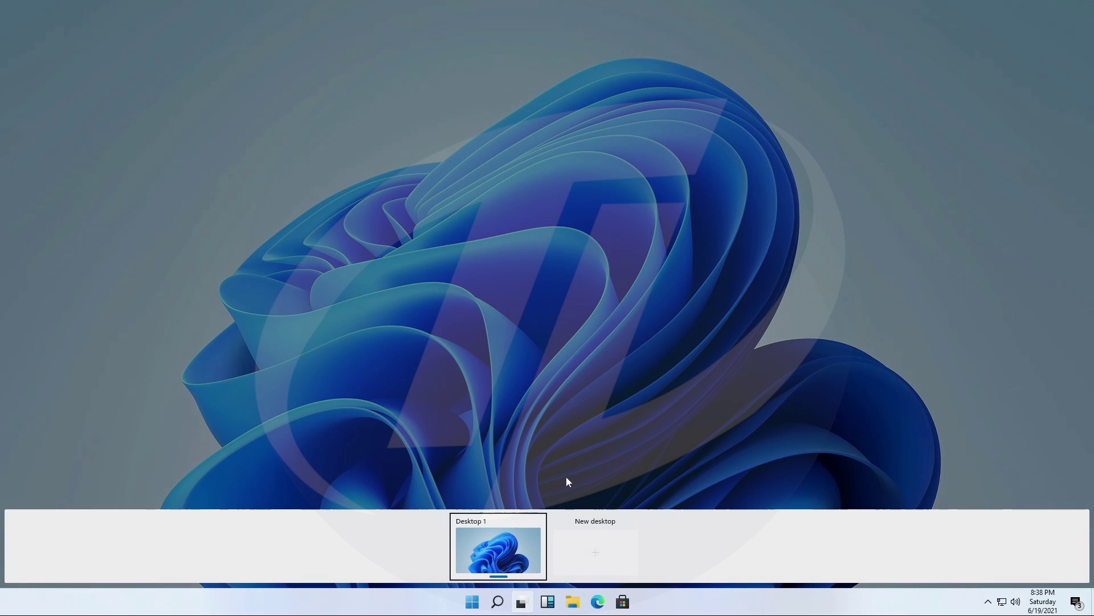
left_click(508, 530)
Look at the Widgets board and the Quick access folders in File Explorer
left_click(551, 609)
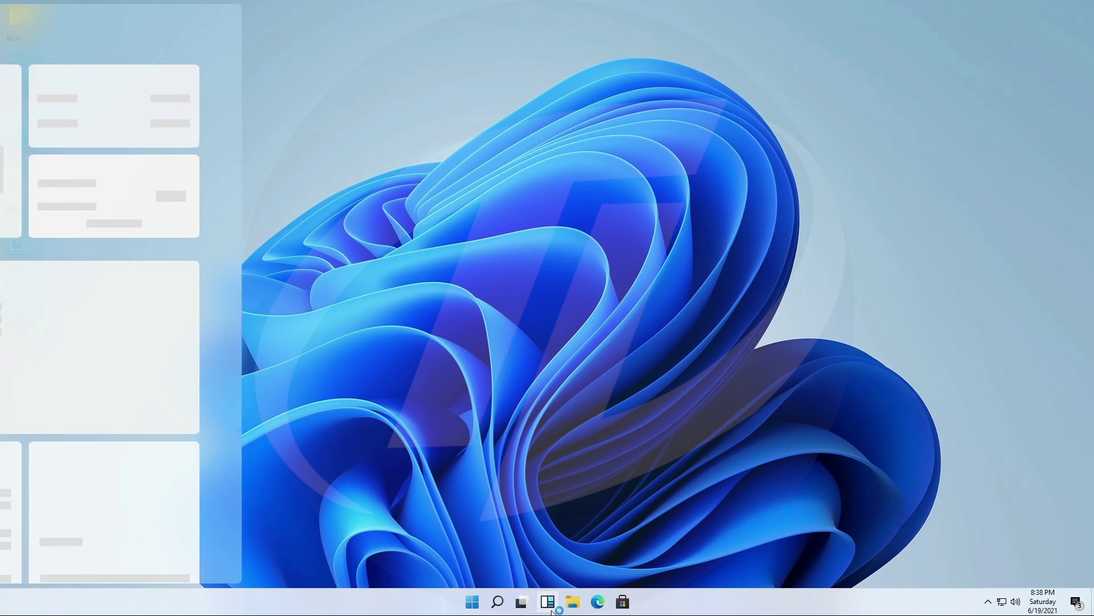
left_click(556, 467)
left_click(568, 611)
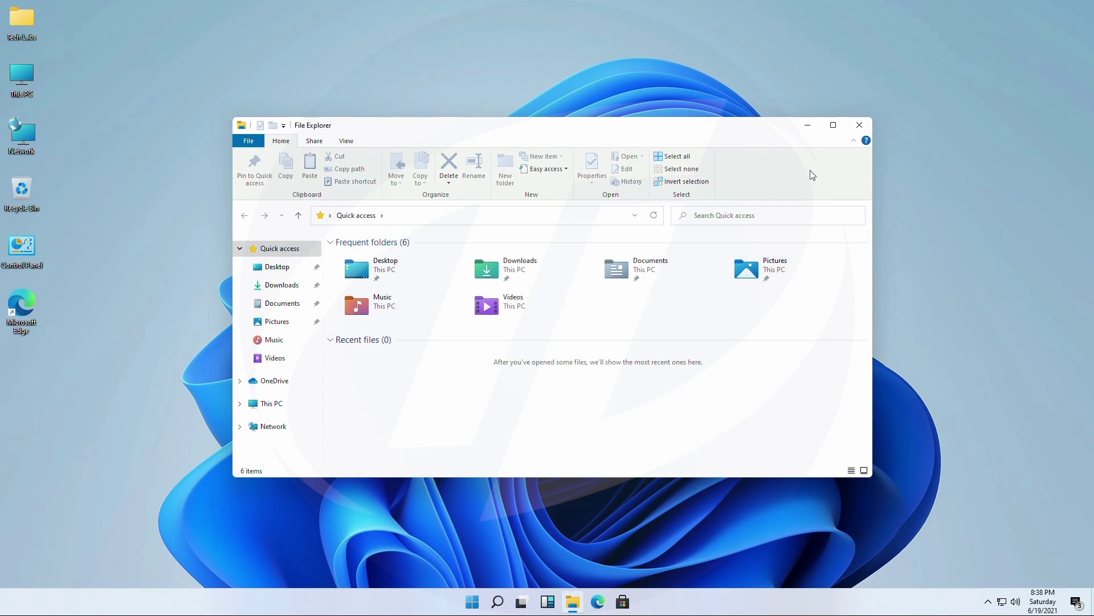
left_click(860, 126)
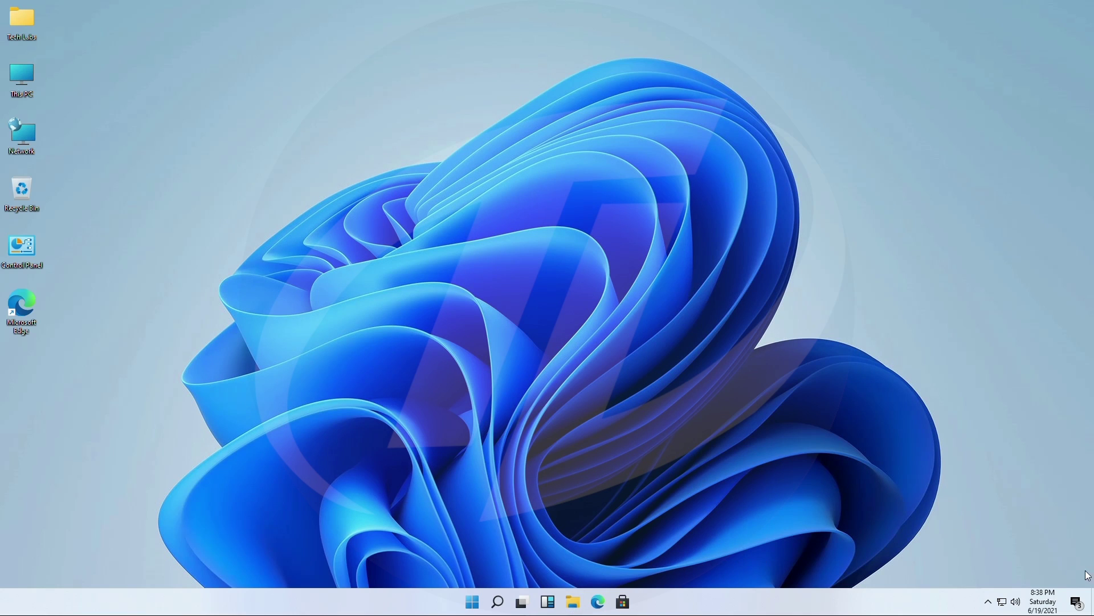
Clear all notifications in the action center and expand its quick actions
left_click(1075, 606)
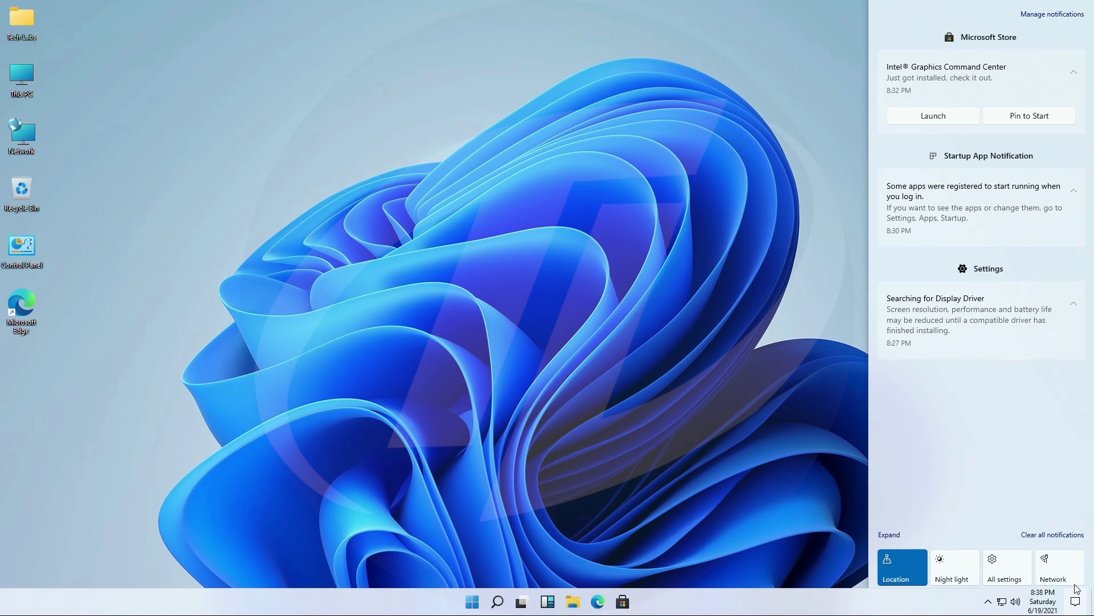
left_click(1056, 535)
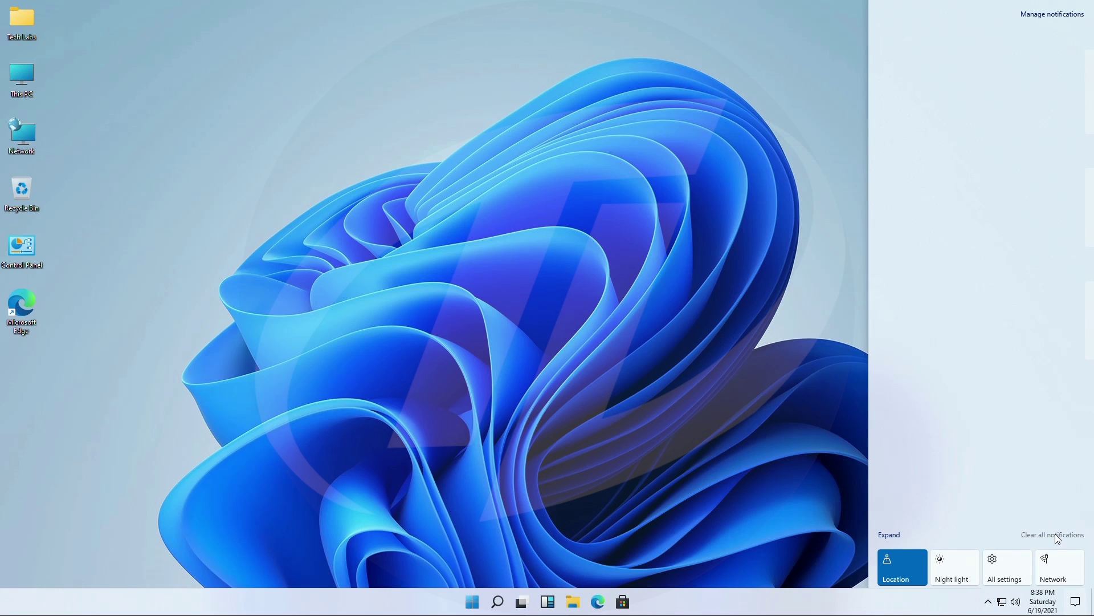
left_click(887, 534)
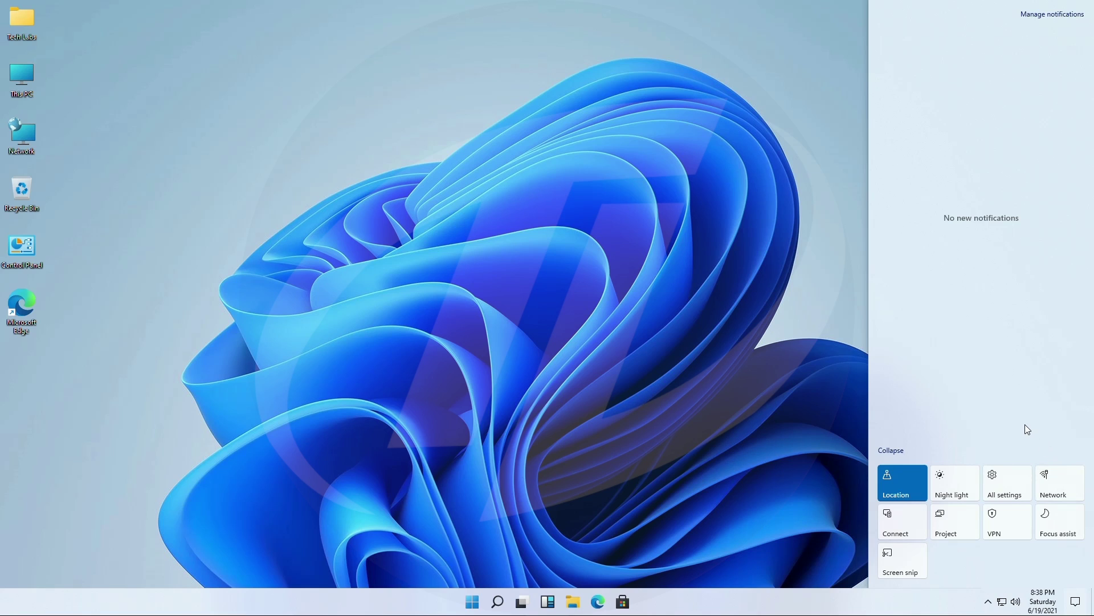
left_click(819, 487)
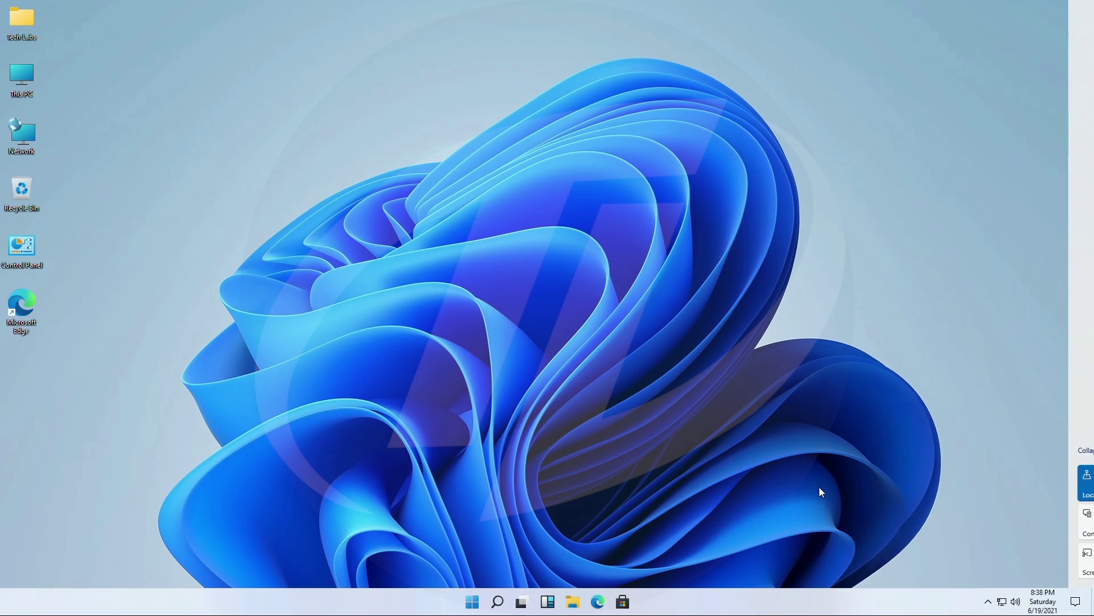
View the taskbar calendar and hide its agenda setup
left_click(1052, 603)
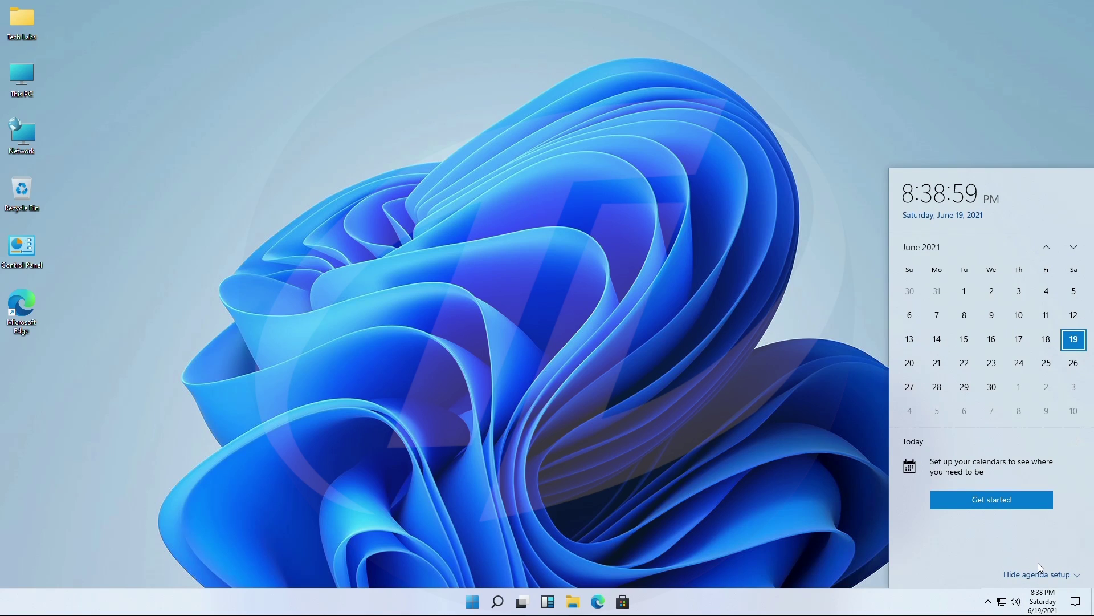
left_click(1042, 574)
left_click(826, 508)
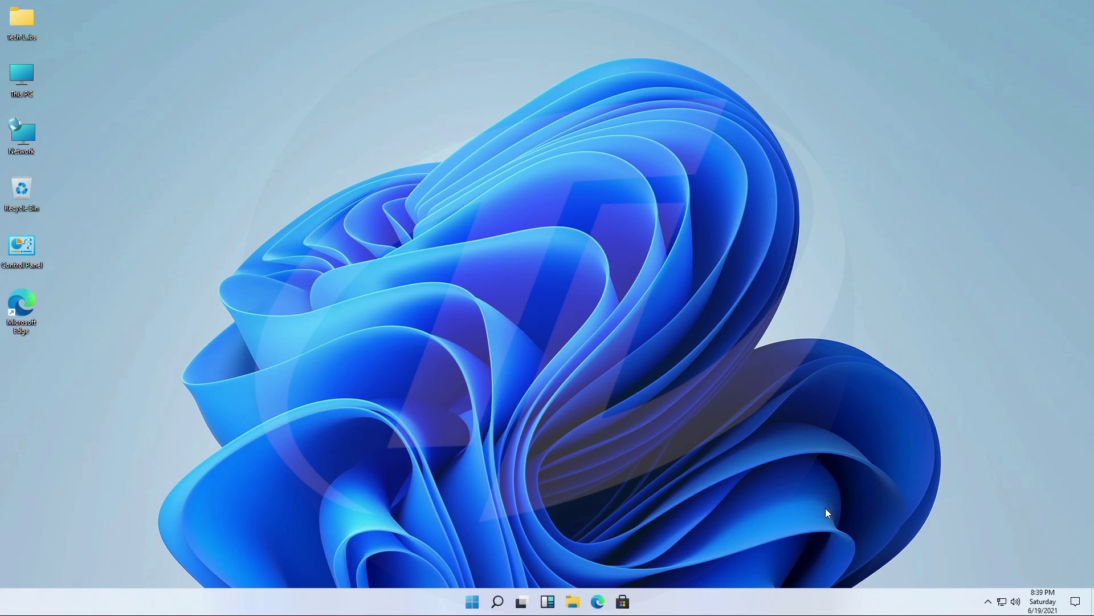
Check the sound volume and the list of available audio playback devices
left_click(1018, 601)
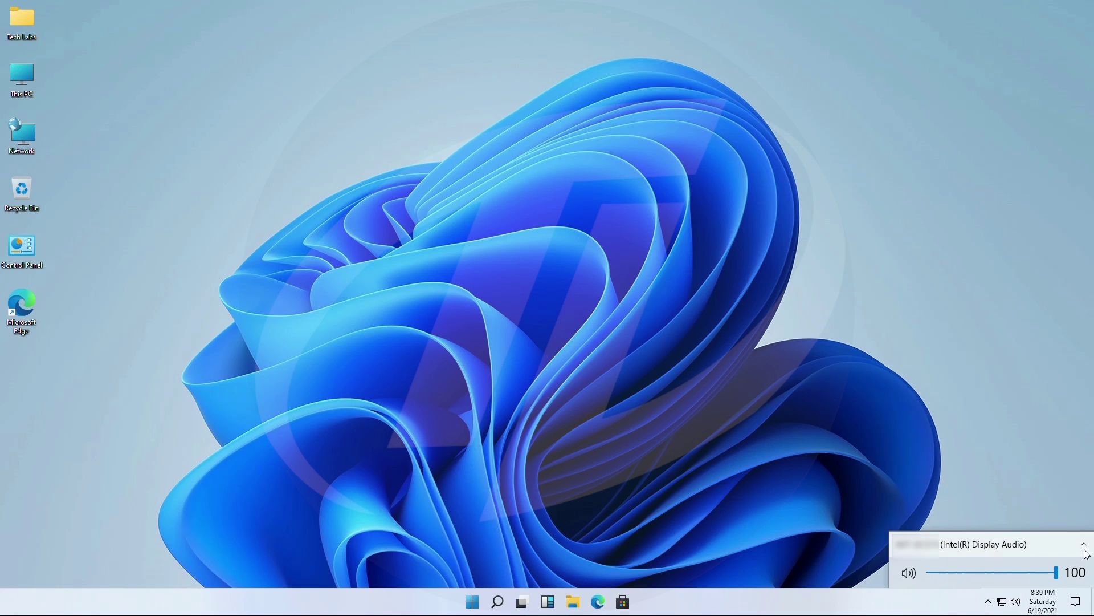
left_click(1086, 553)
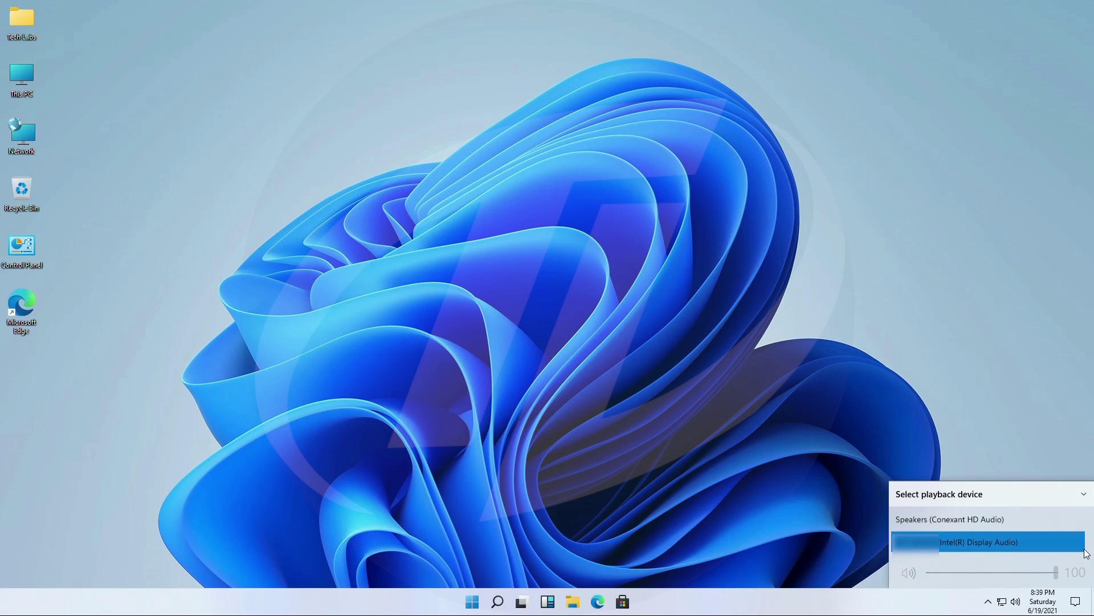
left_click(932, 436)
Check the network connection status and the hidden system tray icons
left_click(1003, 602)
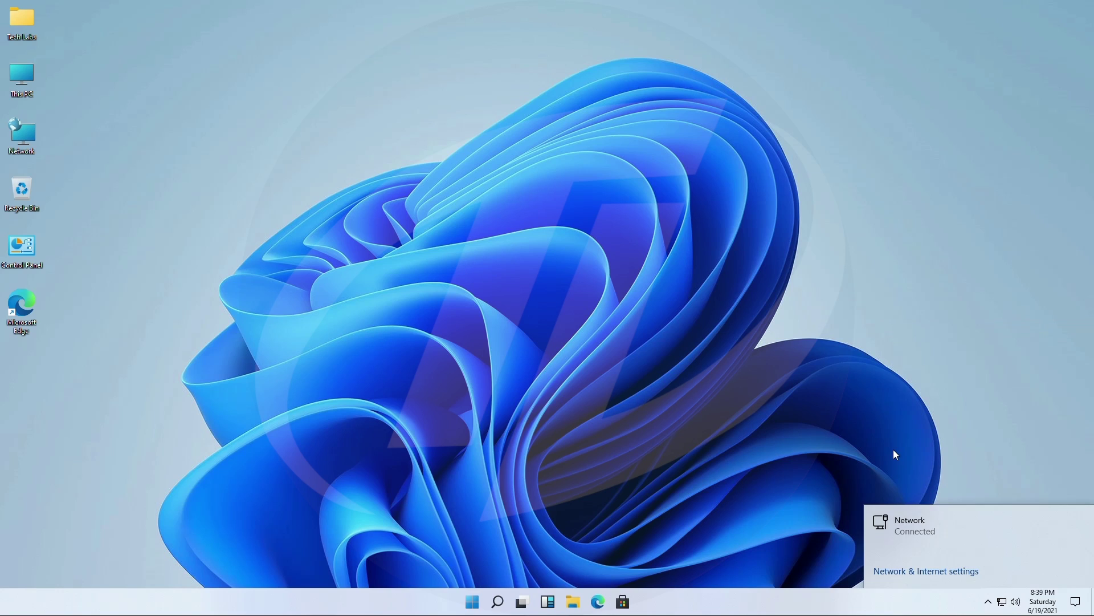
left_click(895, 450)
left_click(987, 602)
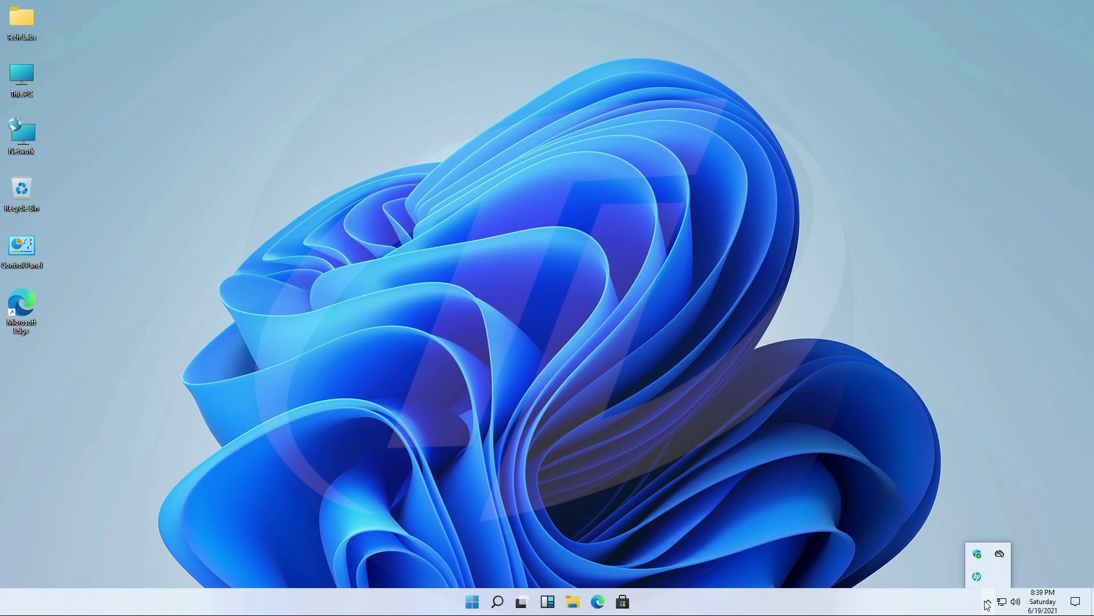
left_click(910, 484)
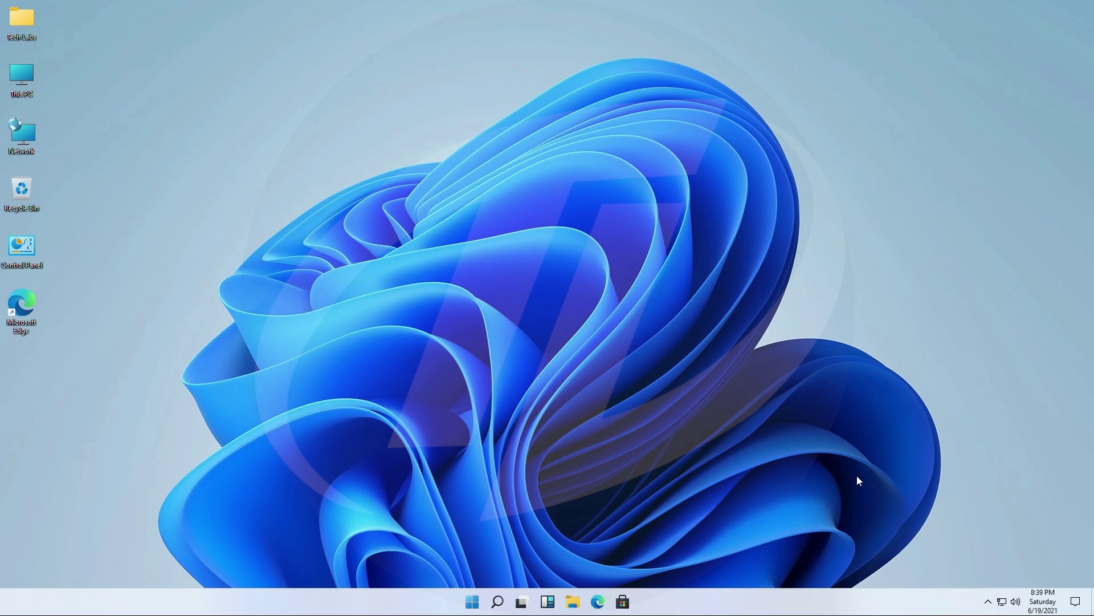
Open Local Disk (C:) from This PC and show its folders as large icons before closing the window
double_click(7, 75)
double_click(383, 340)
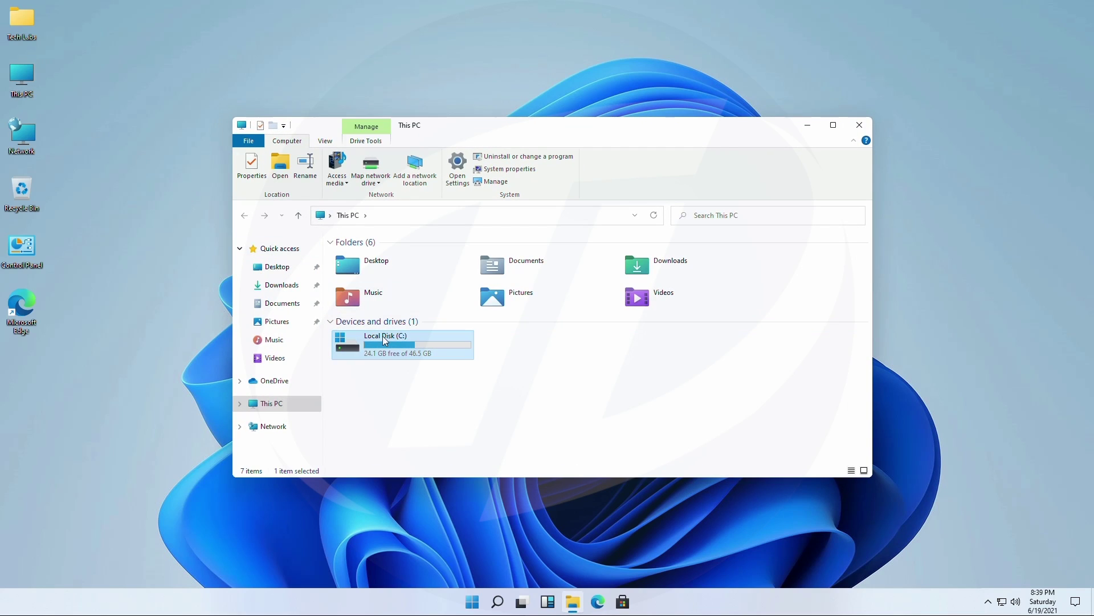
left_click(864, 470)
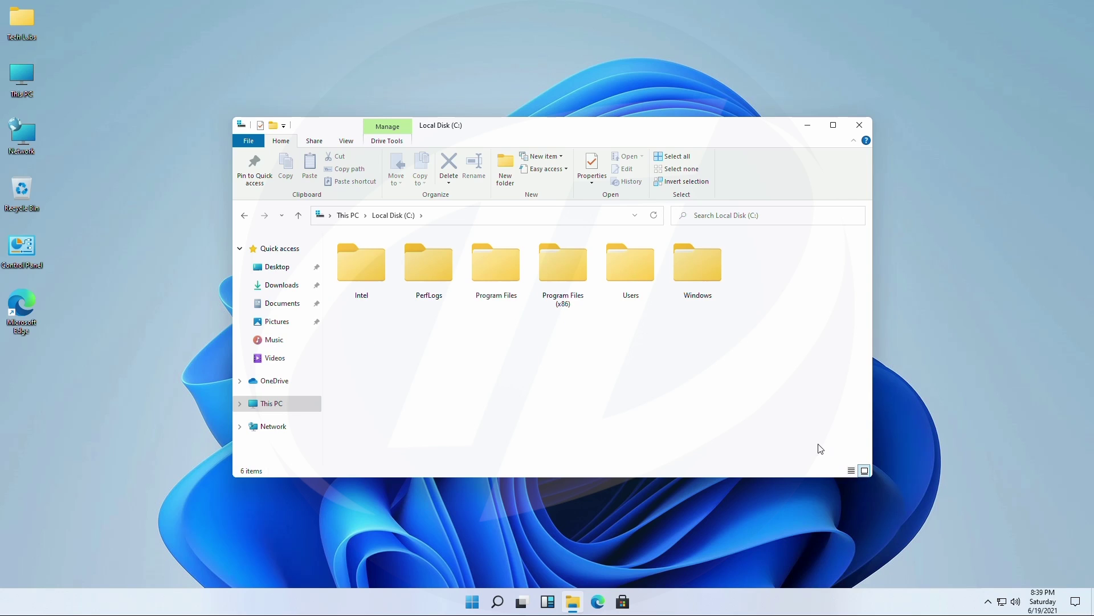
left_click(860, 125)
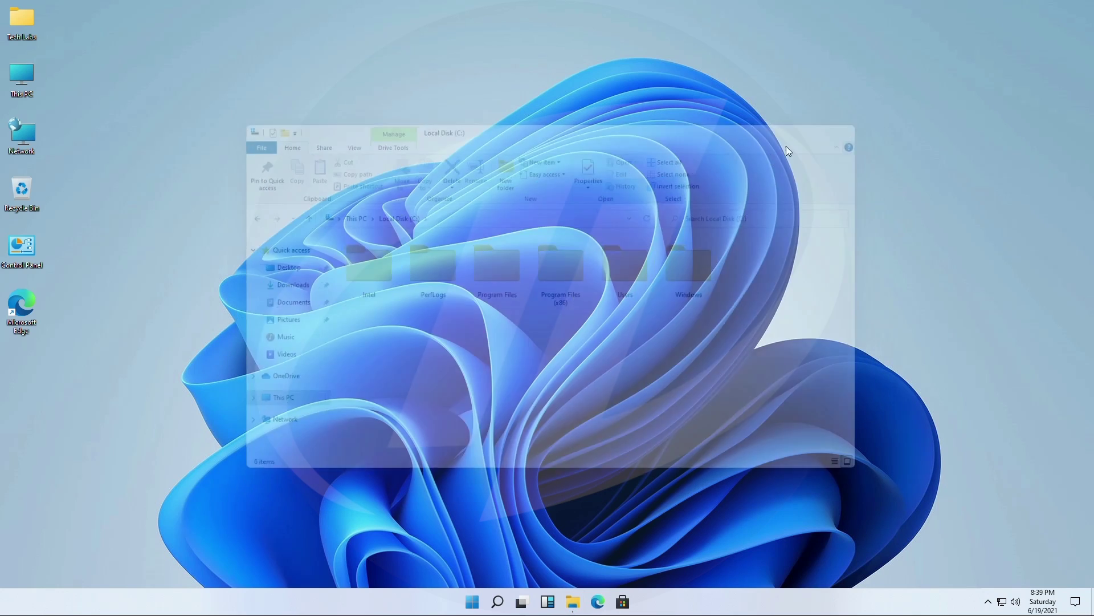
Refresh the desktop and review the Display, Sound, Notifications & actions and Focus assist pages of the System settings
right_click(436, 208)
left_click(478, 242)
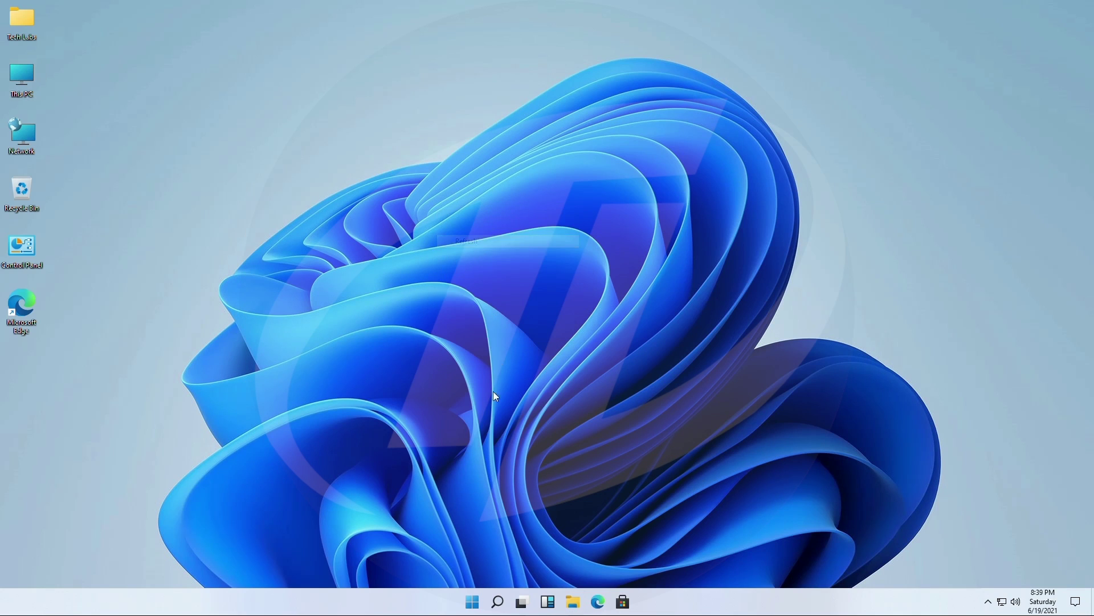
left_click(475, 607)
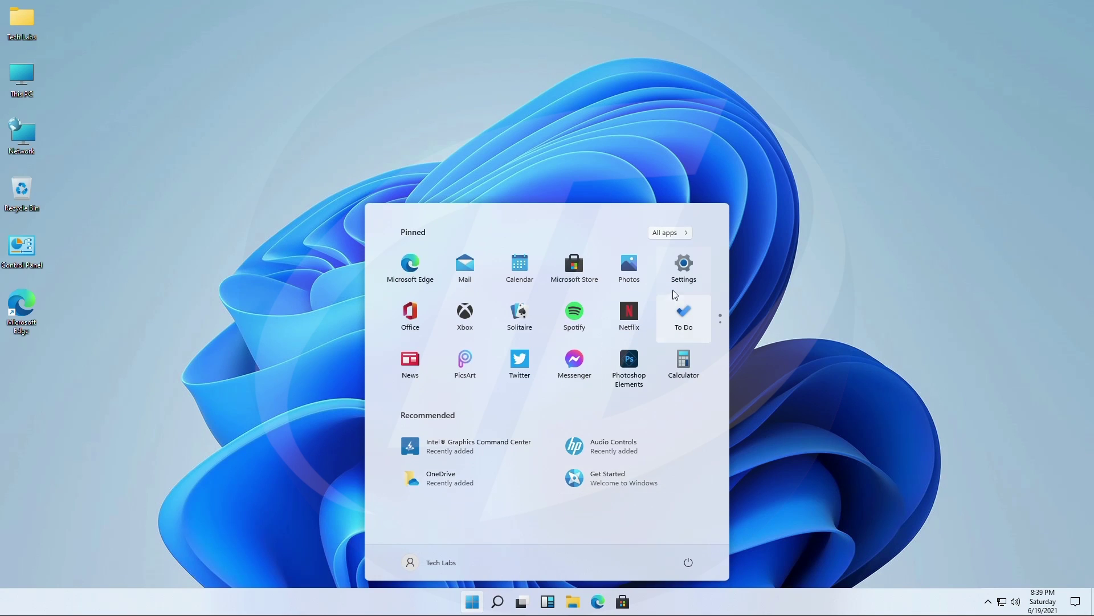
left_click(683, 274)
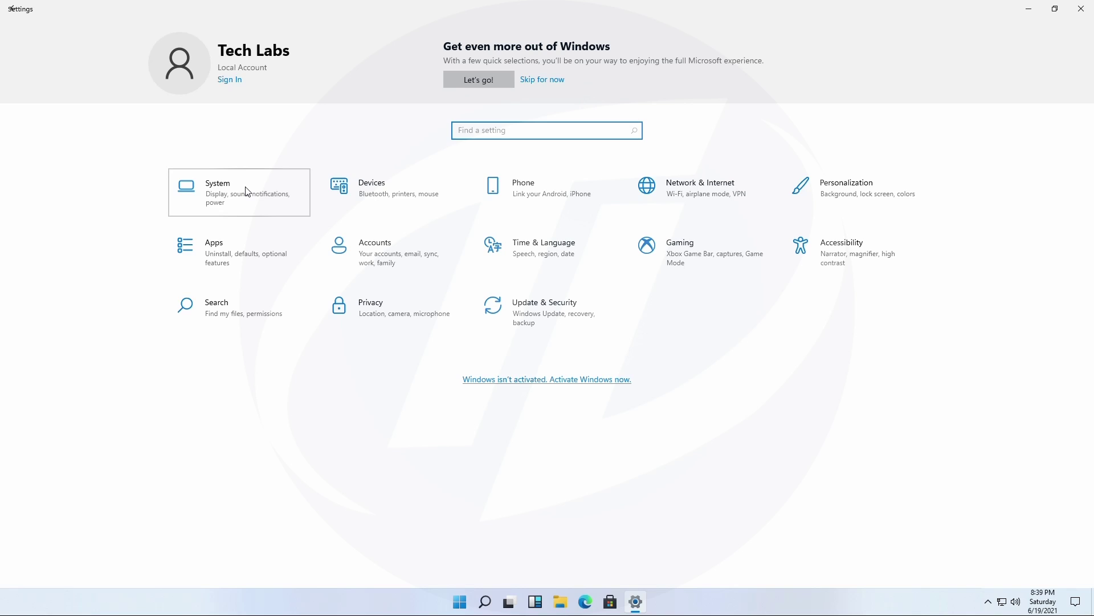
left_click(245, 188)
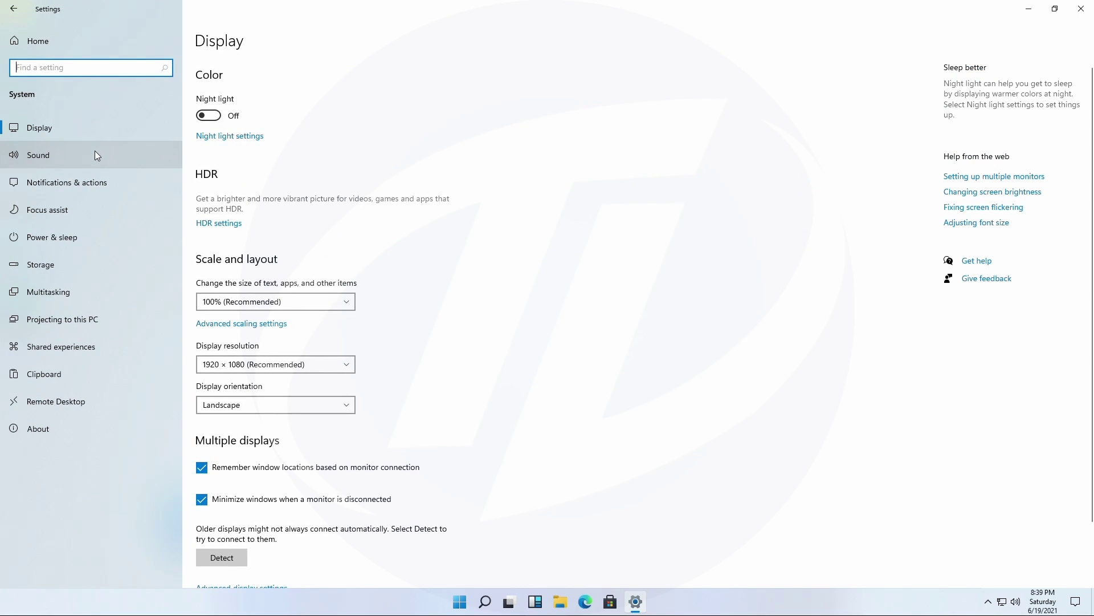
left_click(95, 151)
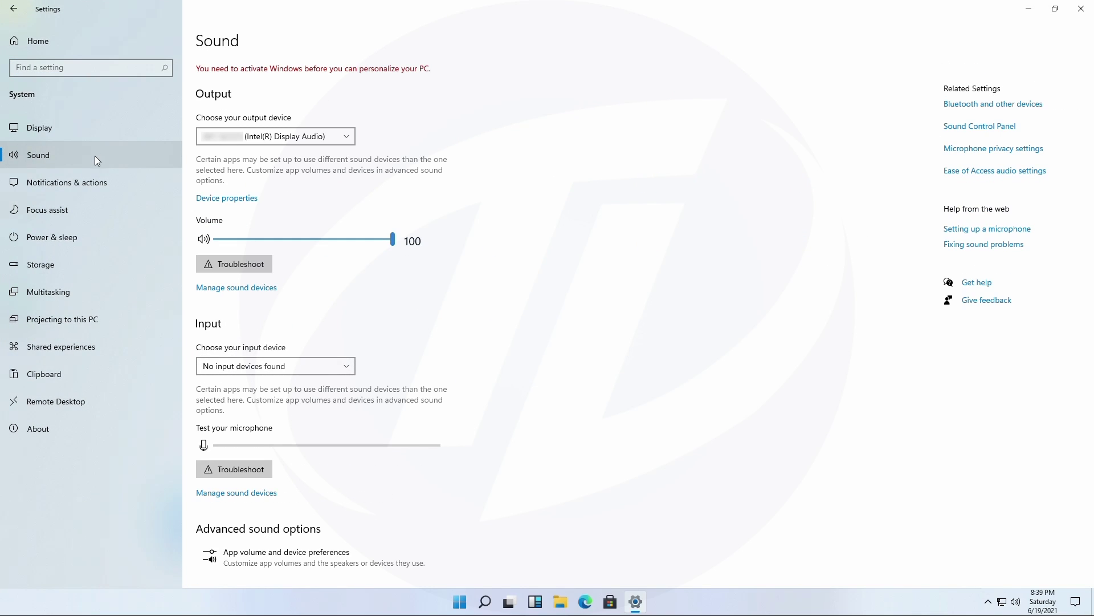
left_click(89, 182)
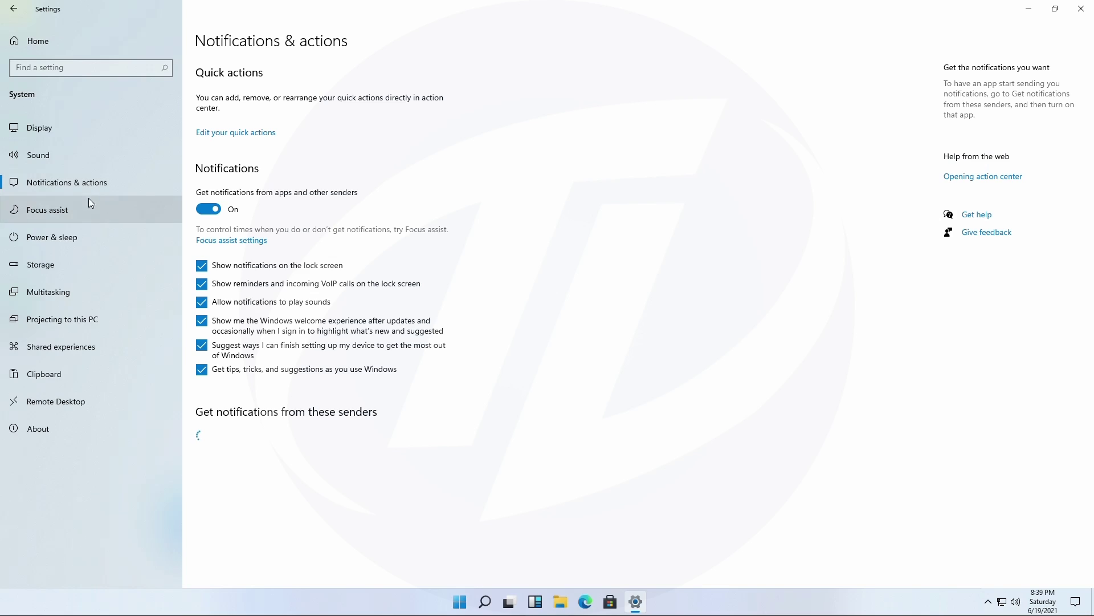
left_click(88, 204)
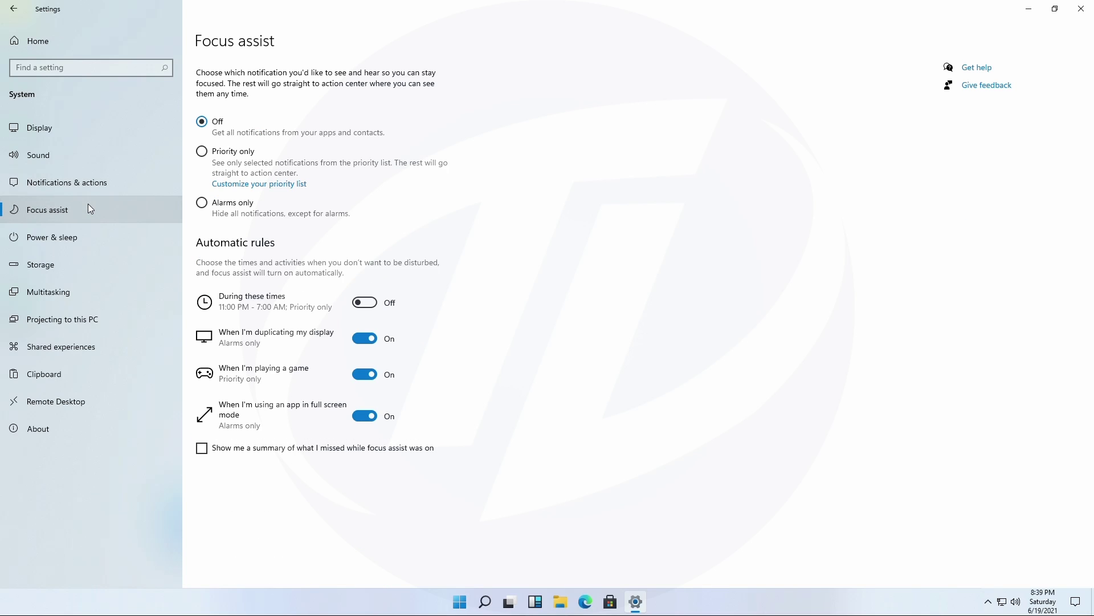
Review the remaining System settings pages from Power & sleep through About, including the device and Windows specifications, and close Settings
left_click(91, 238)
left_click(87, 260)
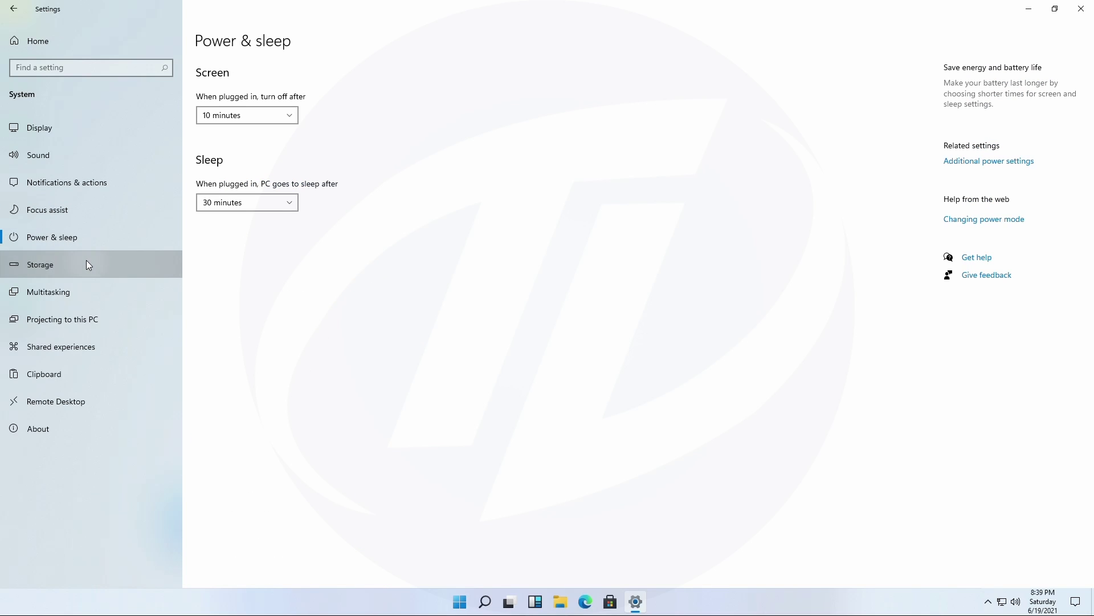
left_click(86, 292)
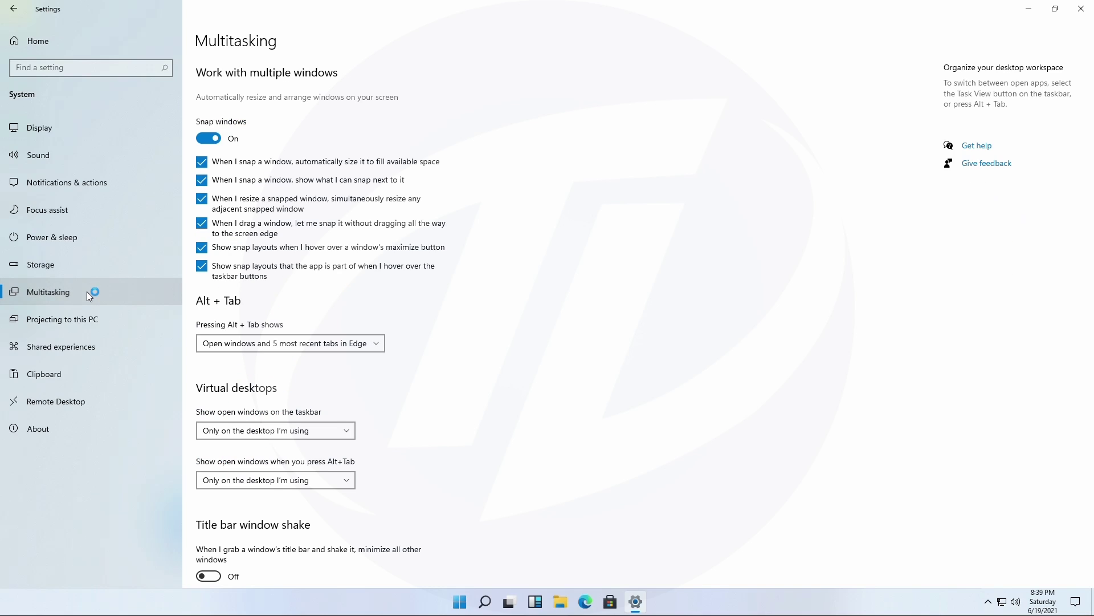
left_click(86, 320)
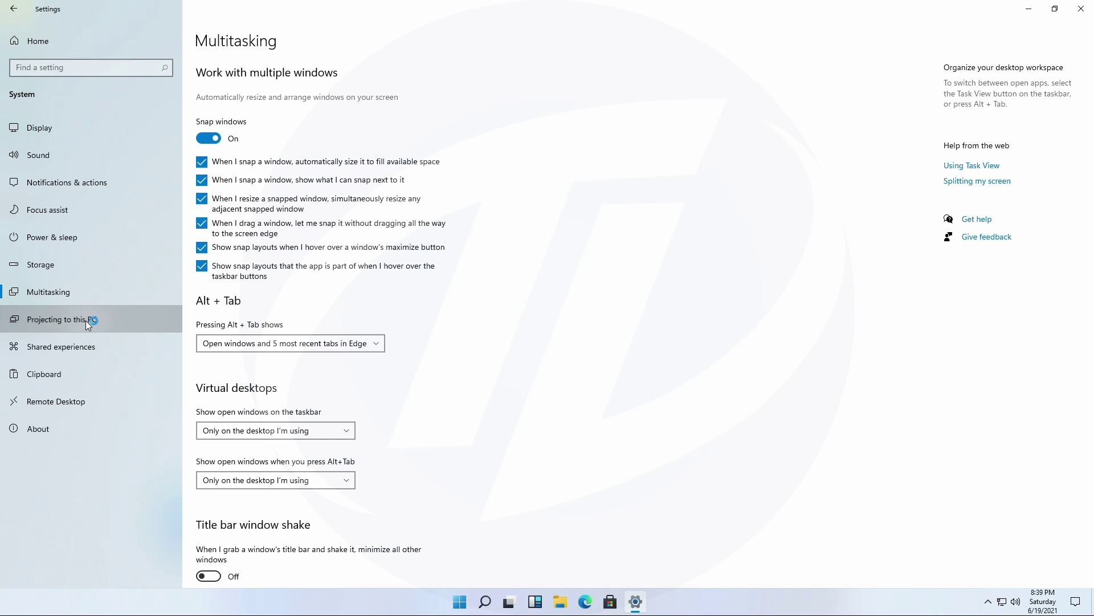
left_click(100, 348)
left_click(99, 371)
left_click(94, 398)
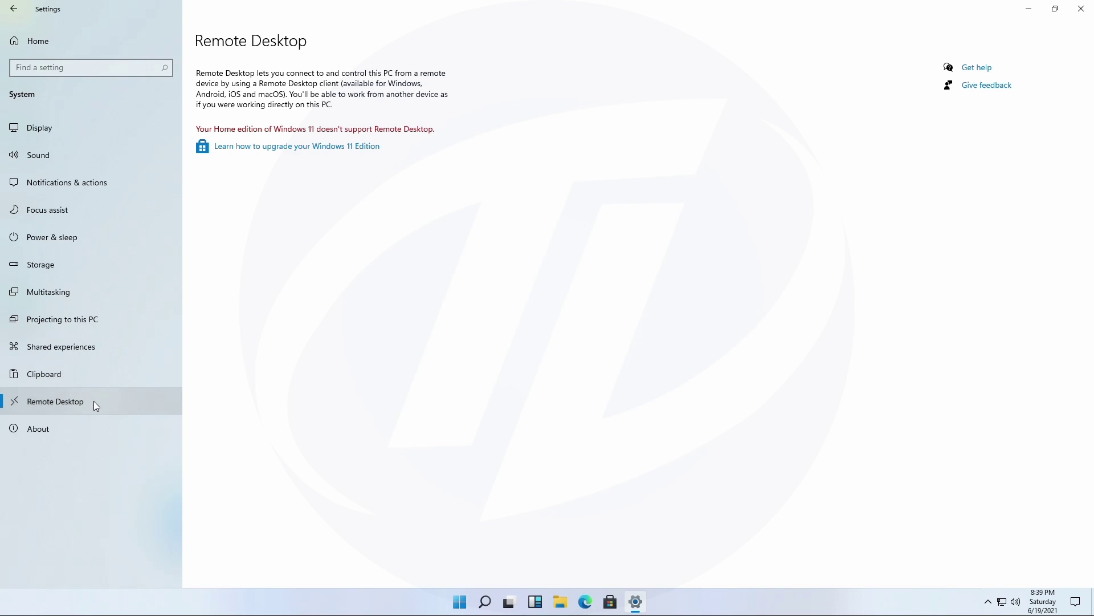
left_click(90, 427)
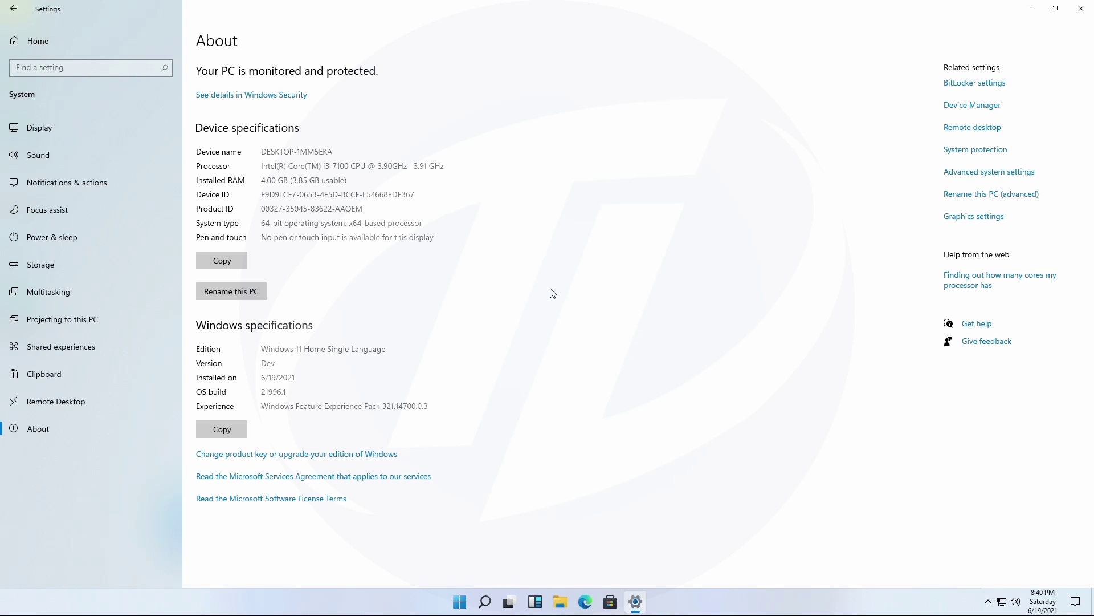
left_click(1081, 8)
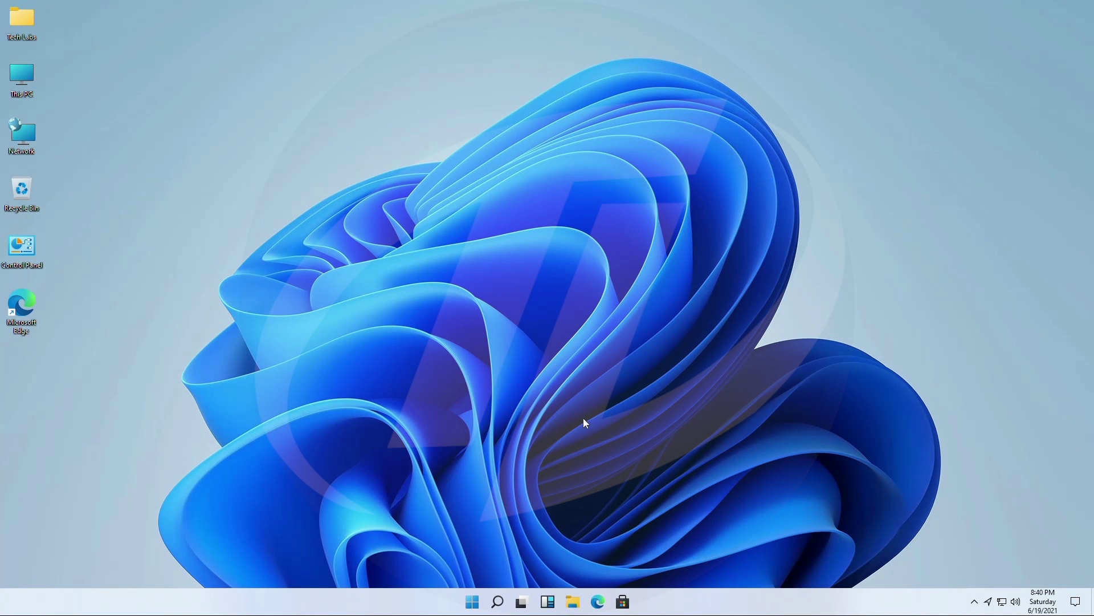
Refresh the desktop, run winver to view the Windows version information, and close it
right_click(498, 296)
left_click(540, 333)
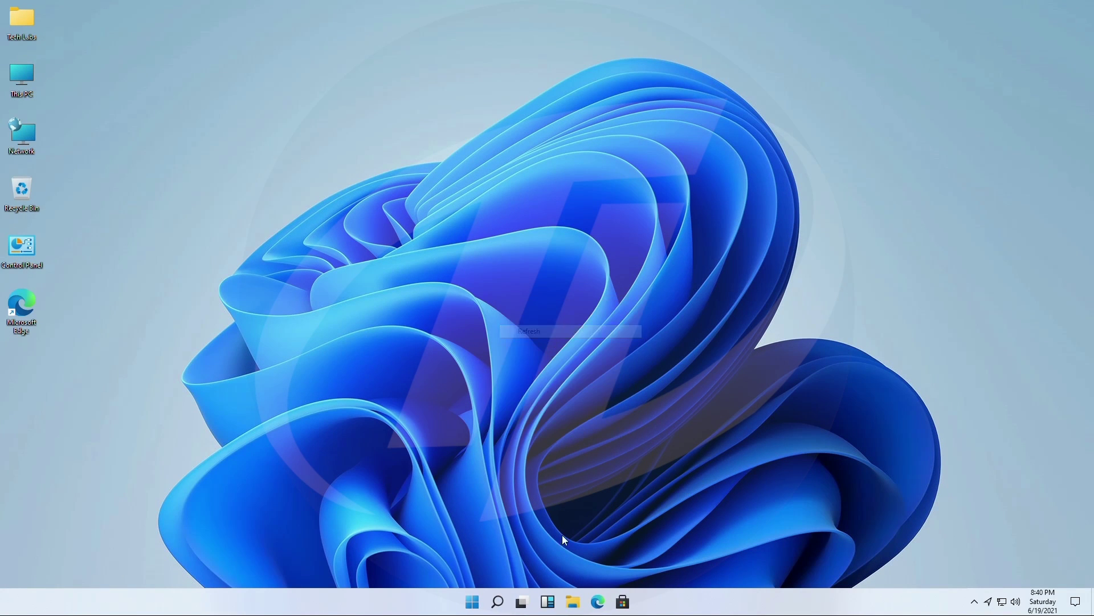
left_click(495, 602)
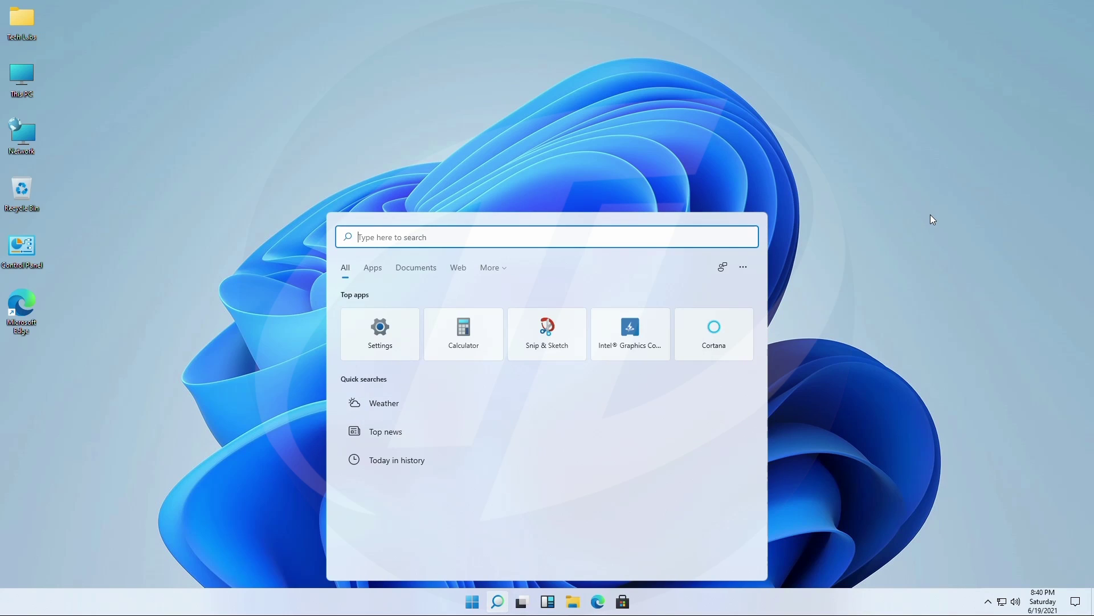
type("winve")
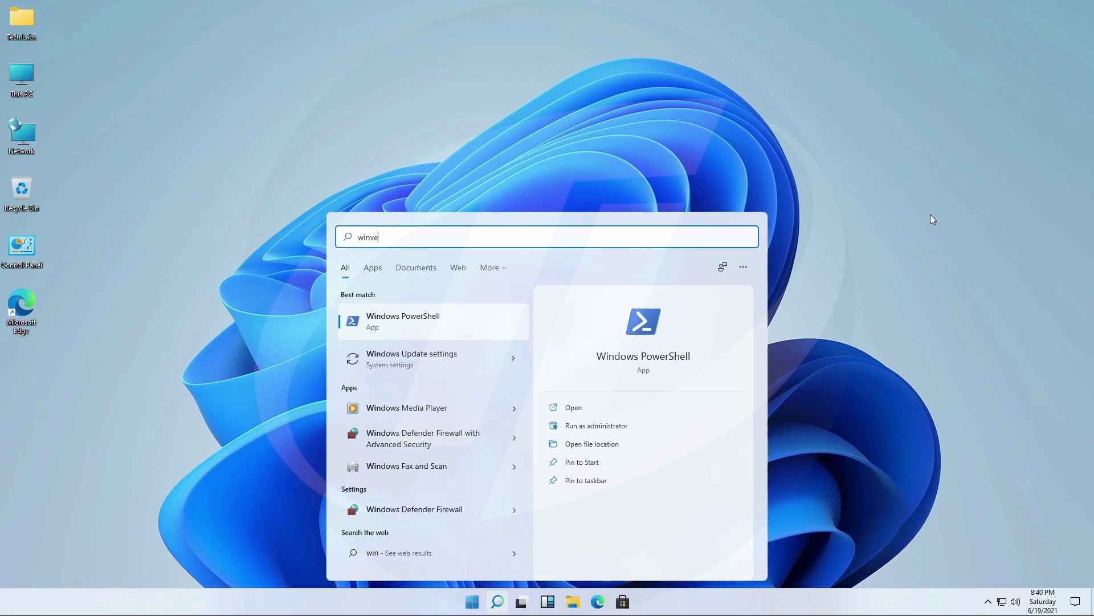
type("r")
key("Return")
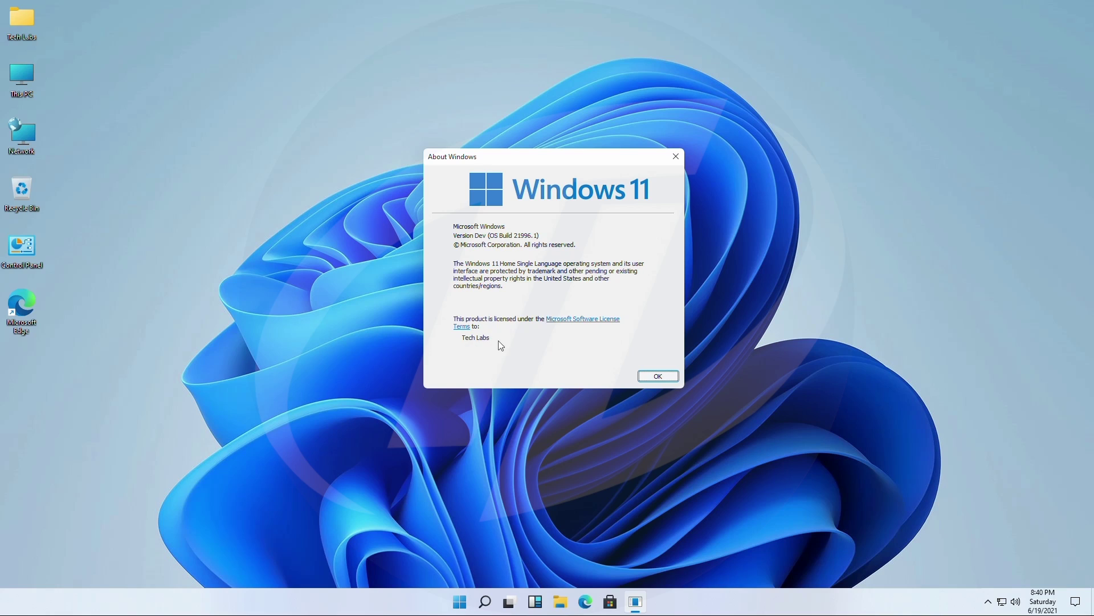
left_click(660, 376)
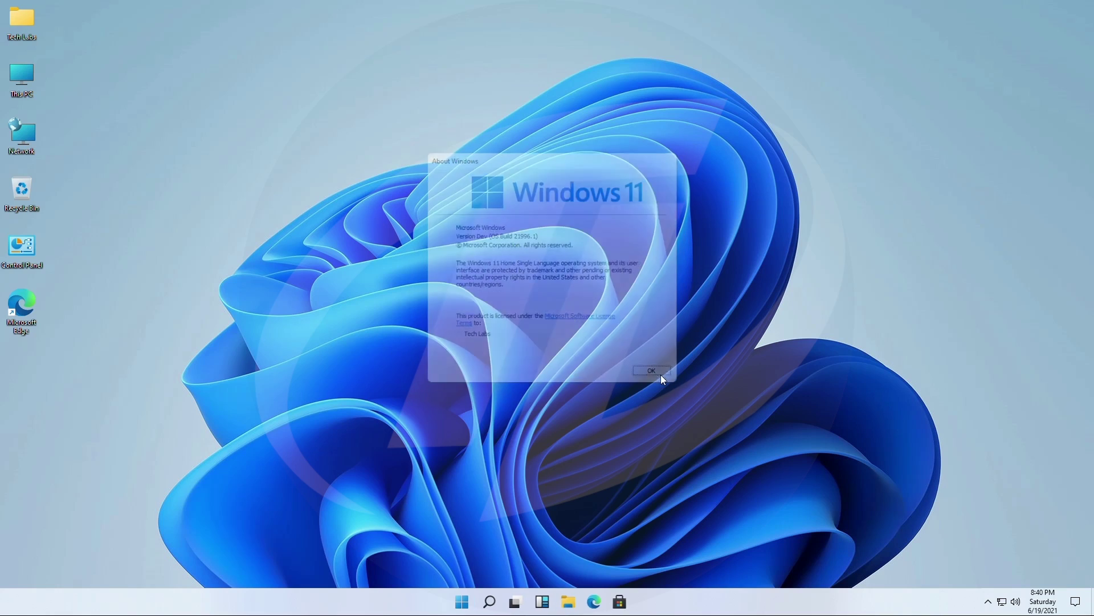
Restart the computer from Windows to reach the boot picker
left_click(471, 603)
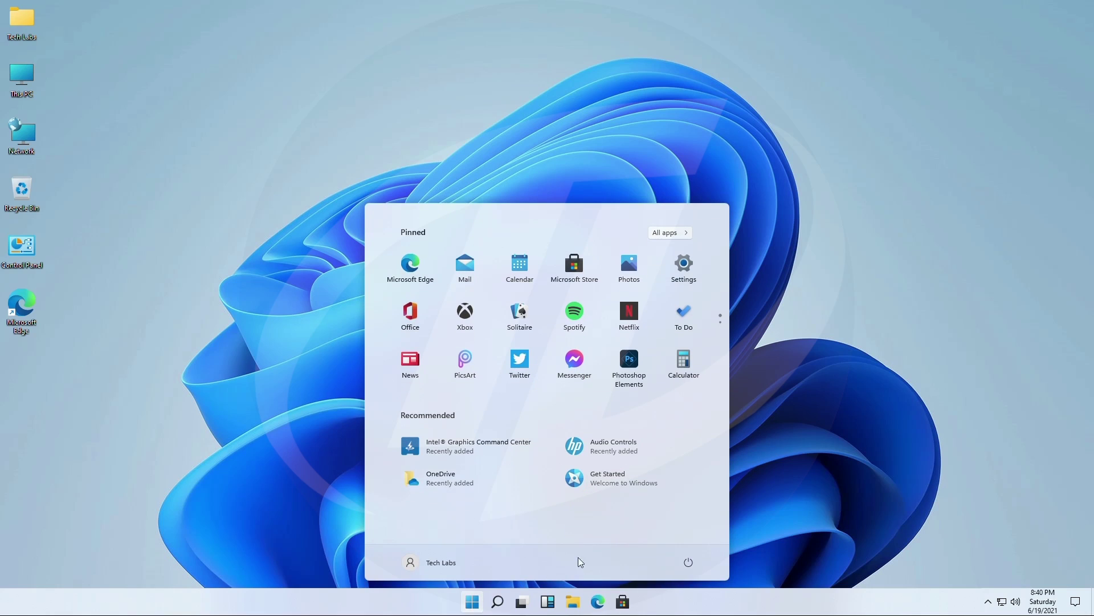
left_click(690, 565)
left_click(704, 542)
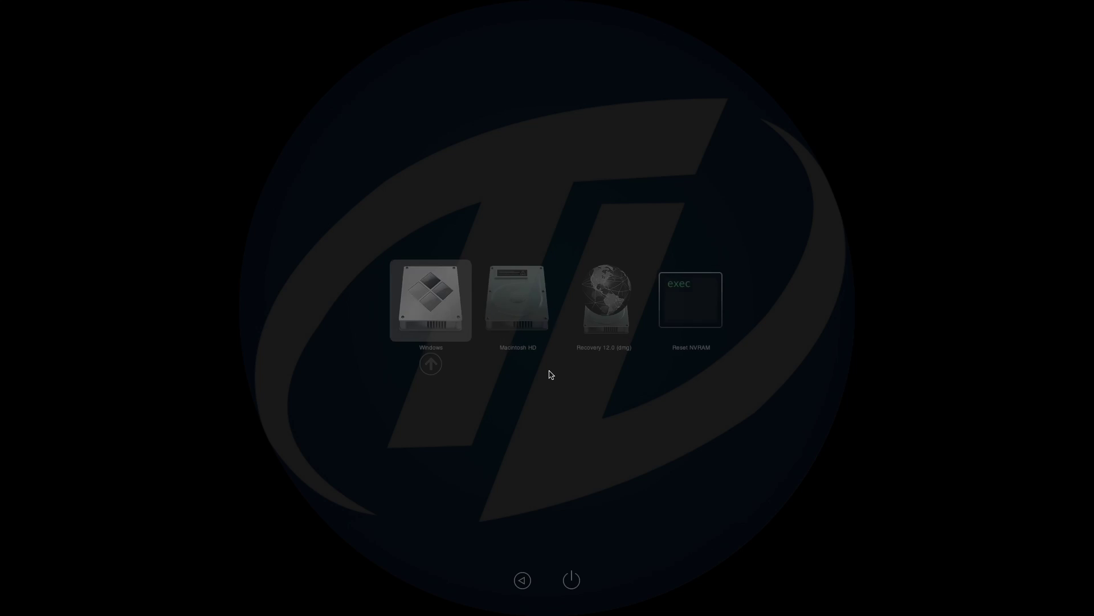
Boot from Macintosh HD and sign in to macOS with the account password
key("Right")
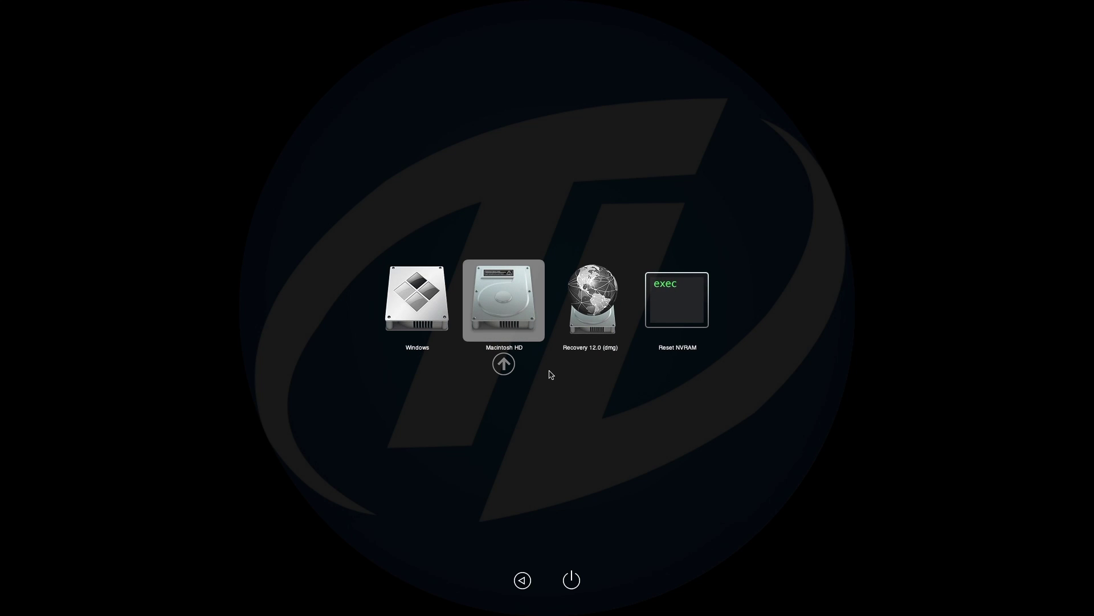
key("Return")
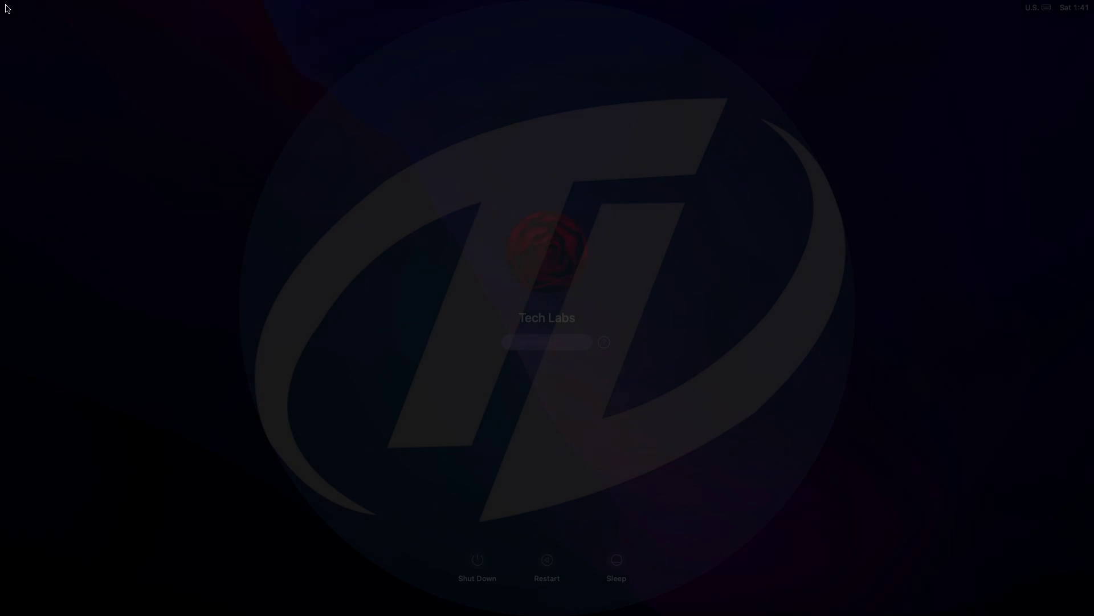
type("••••")
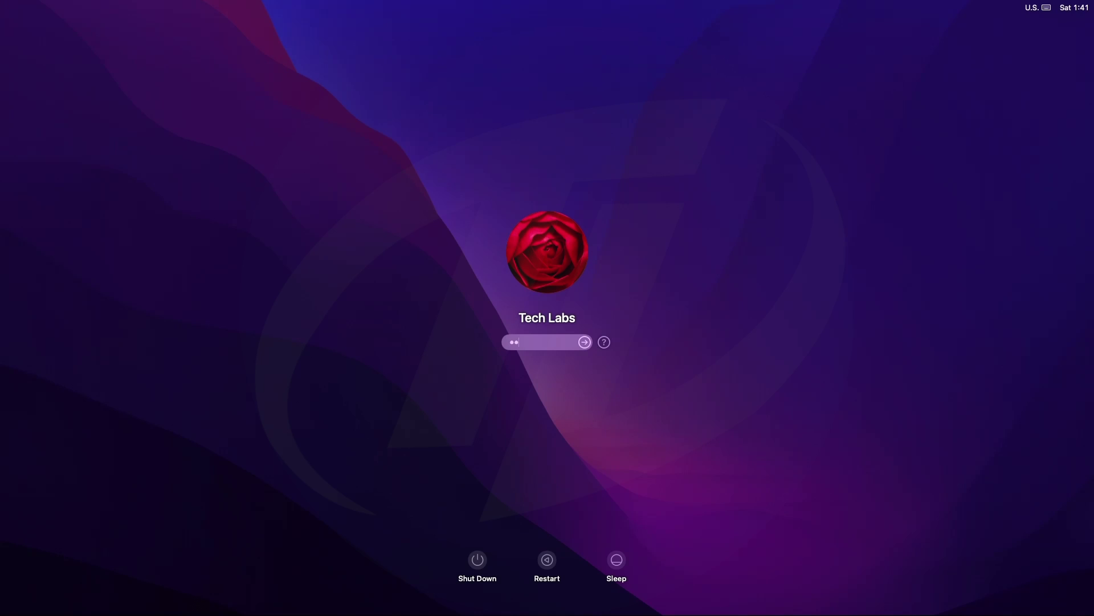
key("Return")
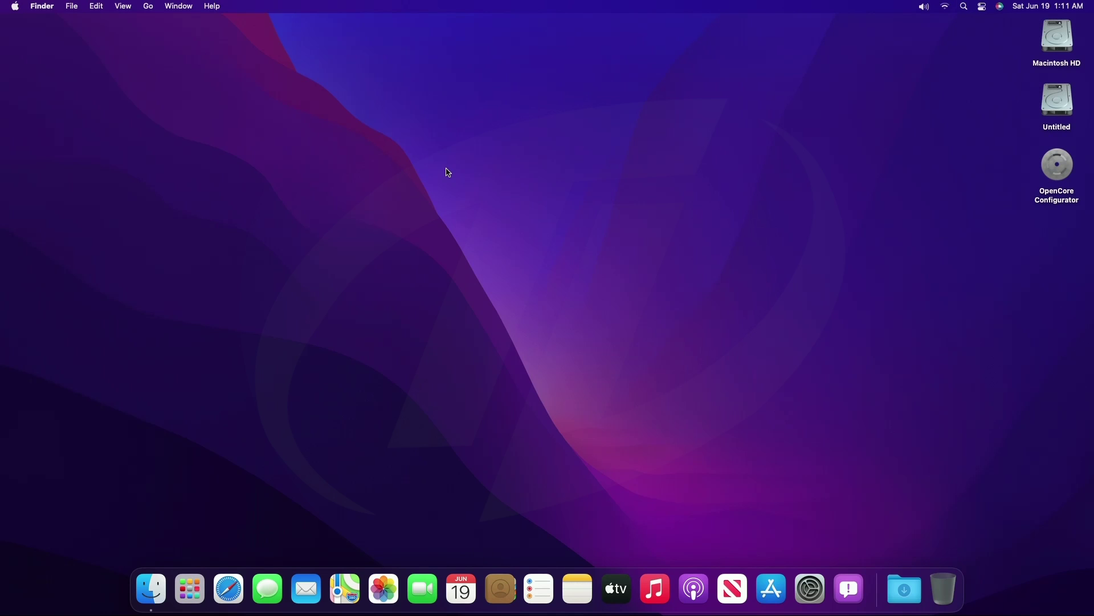
Test the output volume in the macOS Sound preferences and check the available sound output and input devices
left_click(814, 590)
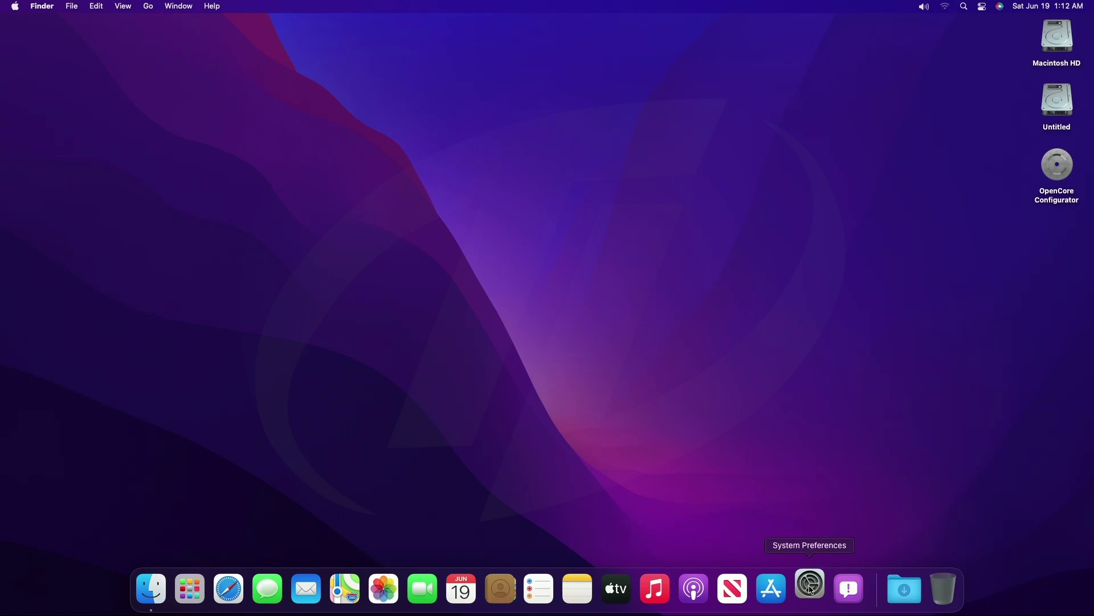
left_click(535, 317)
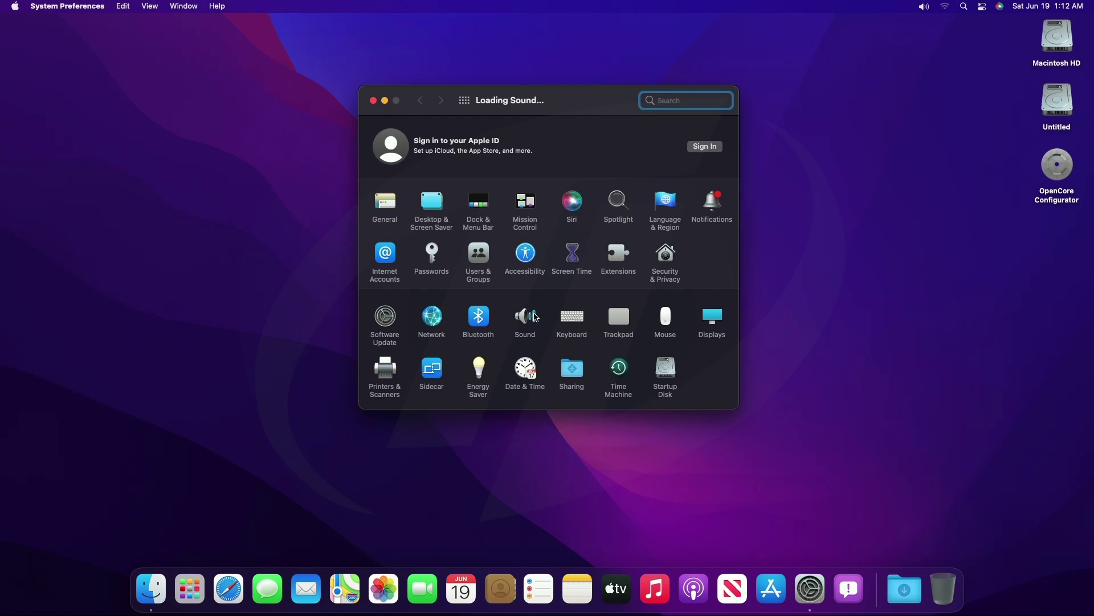
left_click(614, 357)
mouse_move(614, 360)
left_mouse_down()
mouse_move(507, 357)
mouse_move(611, 357)
left_mouse_up()
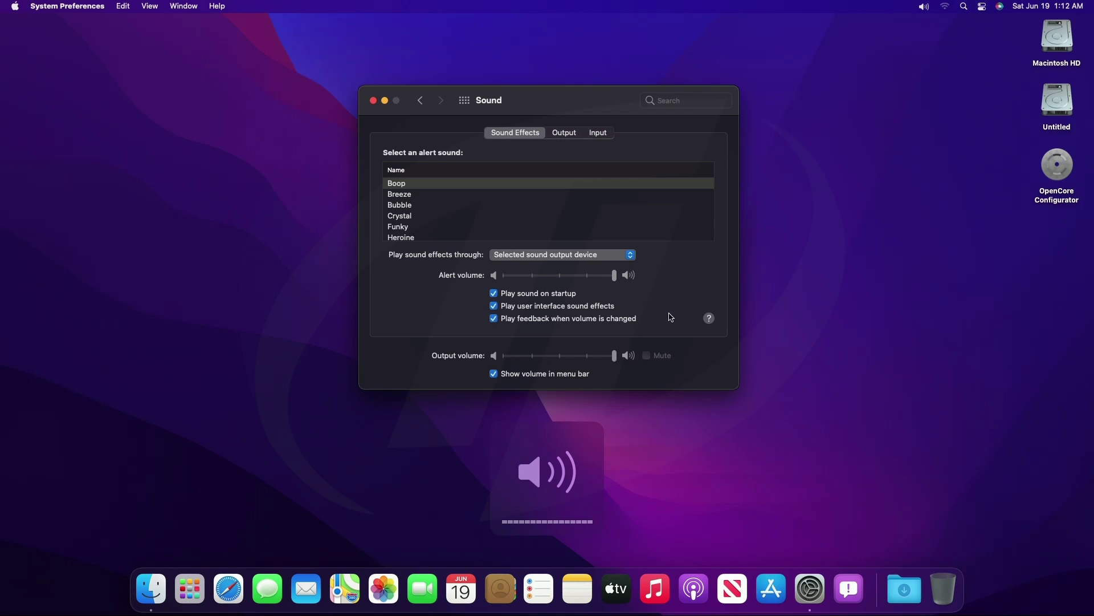
left_click(575, 135)
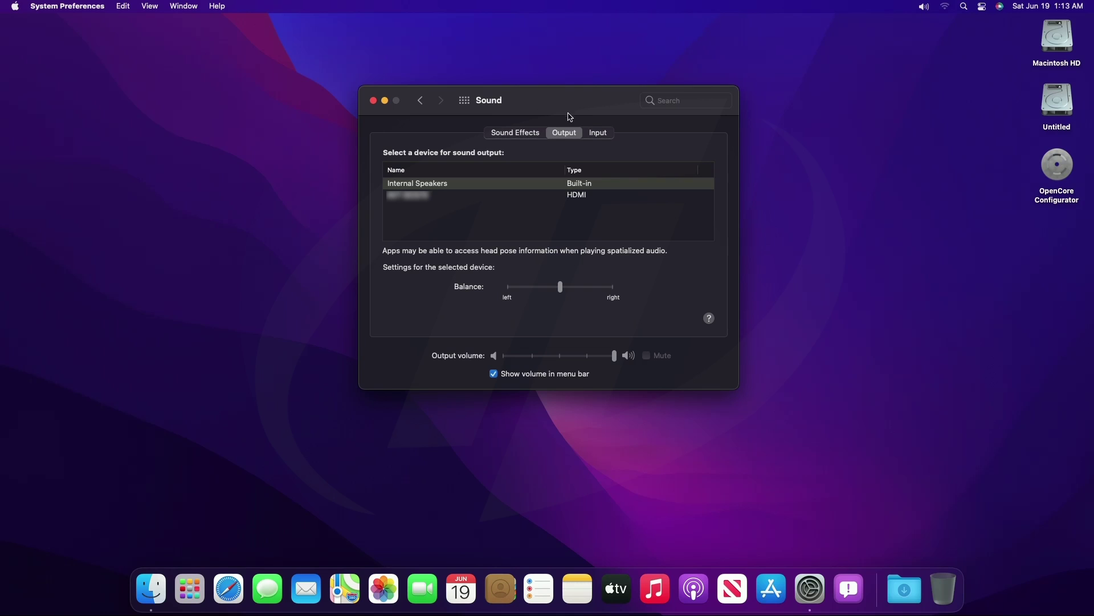
left_click(597, 132)
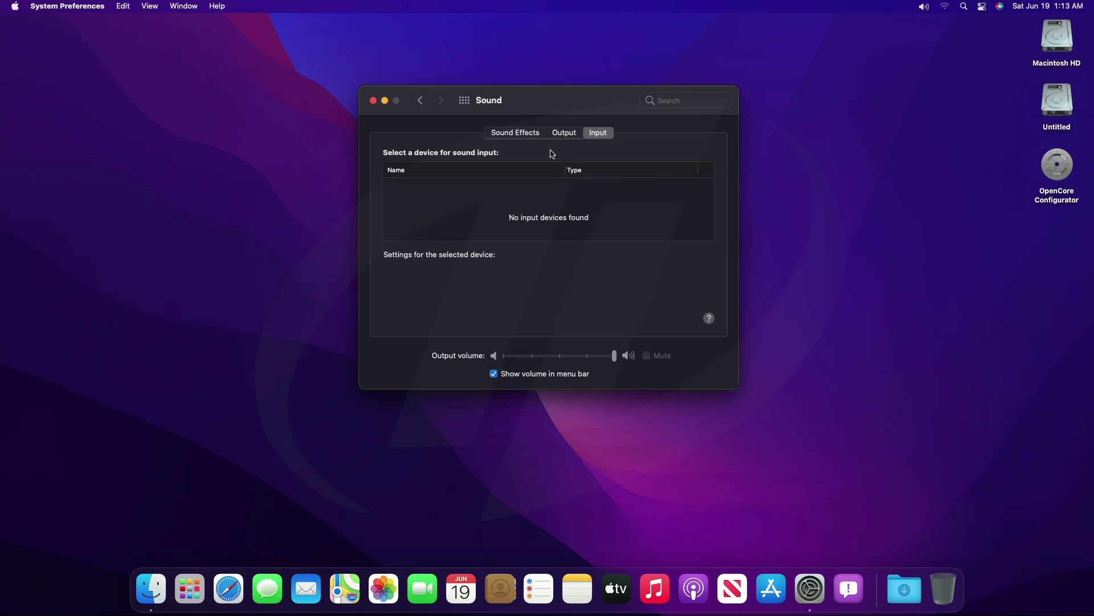
left_click(466, 101)
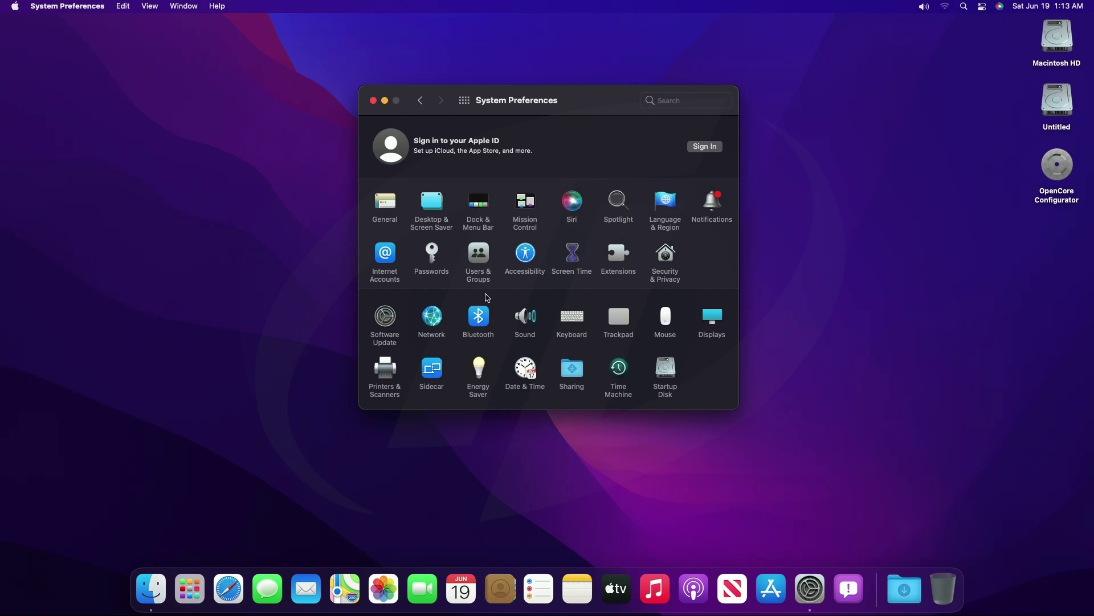
Check the Ethernet connection in the Network preferences and the resolution and refresh rate in the Displays preferences
left_click(433, 318)
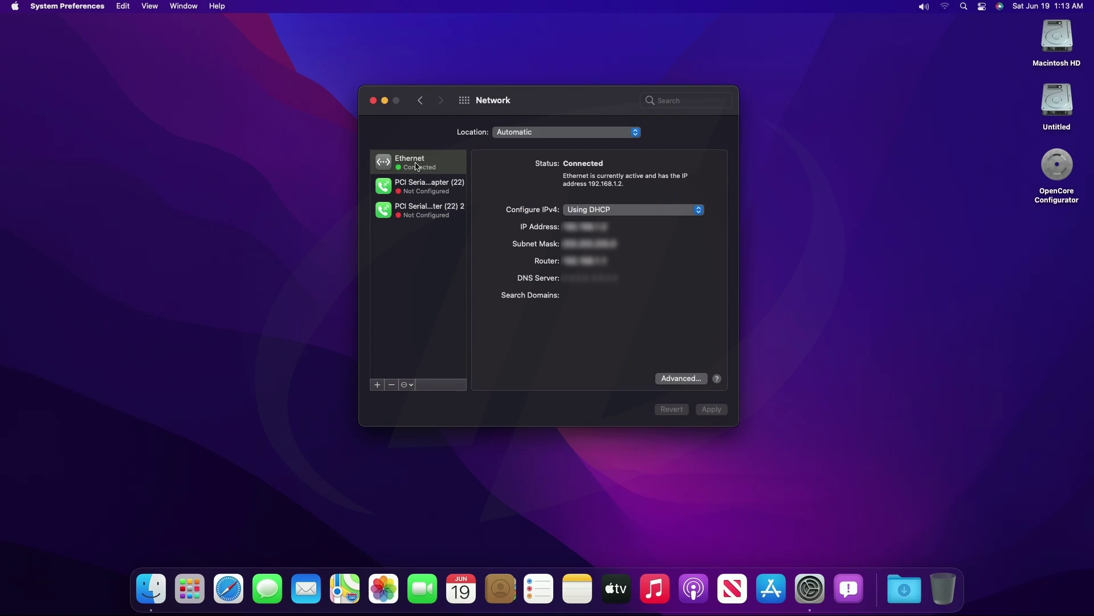
left_click(464, 101)
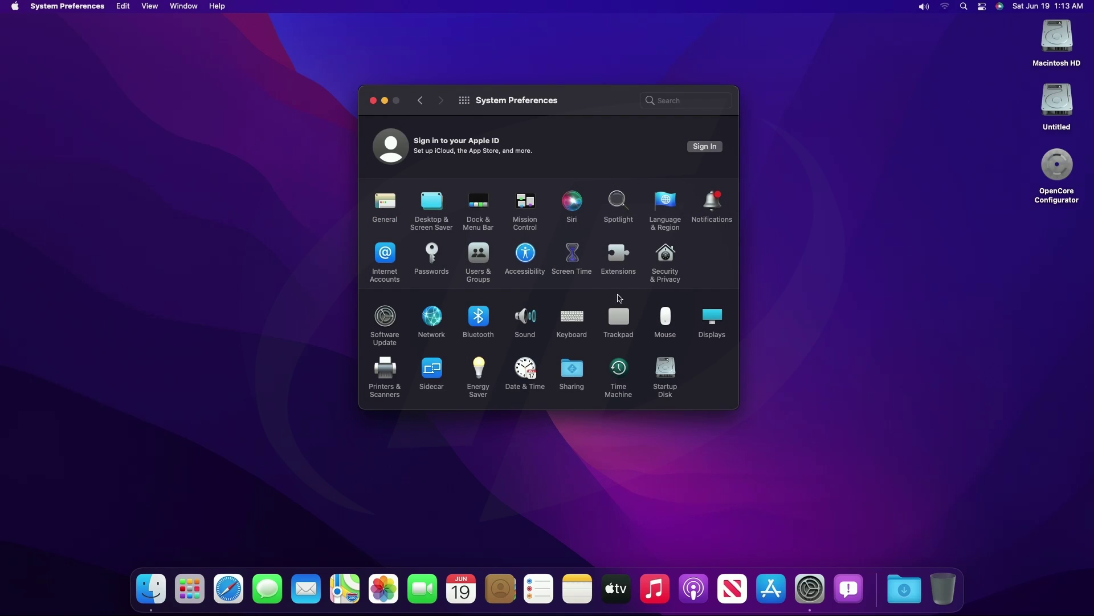
left_click(712, 316)
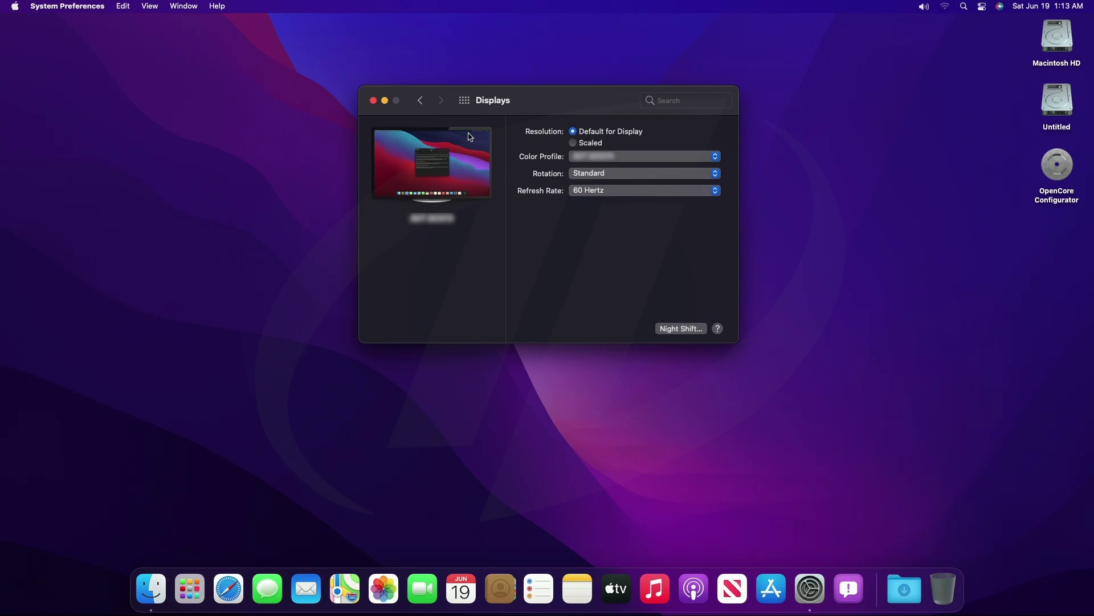
left_click(466, 100)
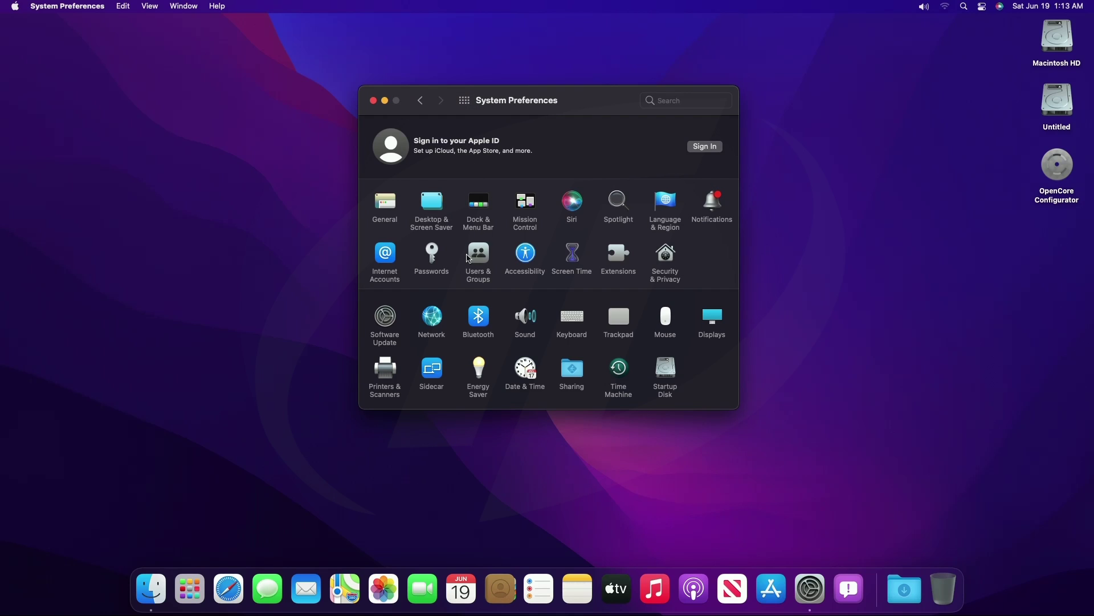
Try the Light and Dark appearances in the General preferences and set the appearance to Auto
left_click(386, 204)
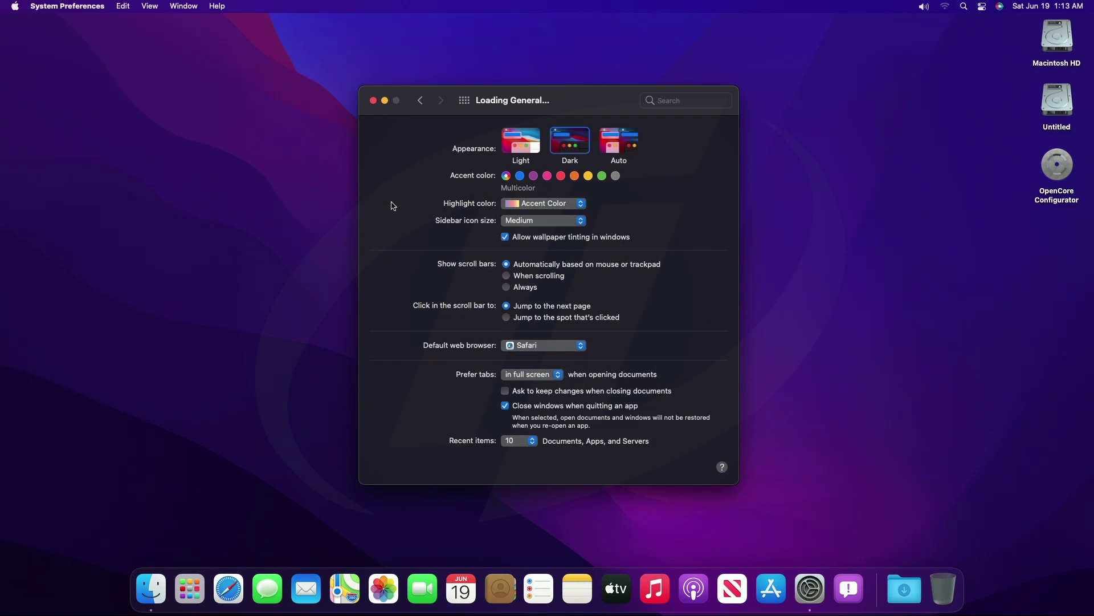
left_click(521, 149)
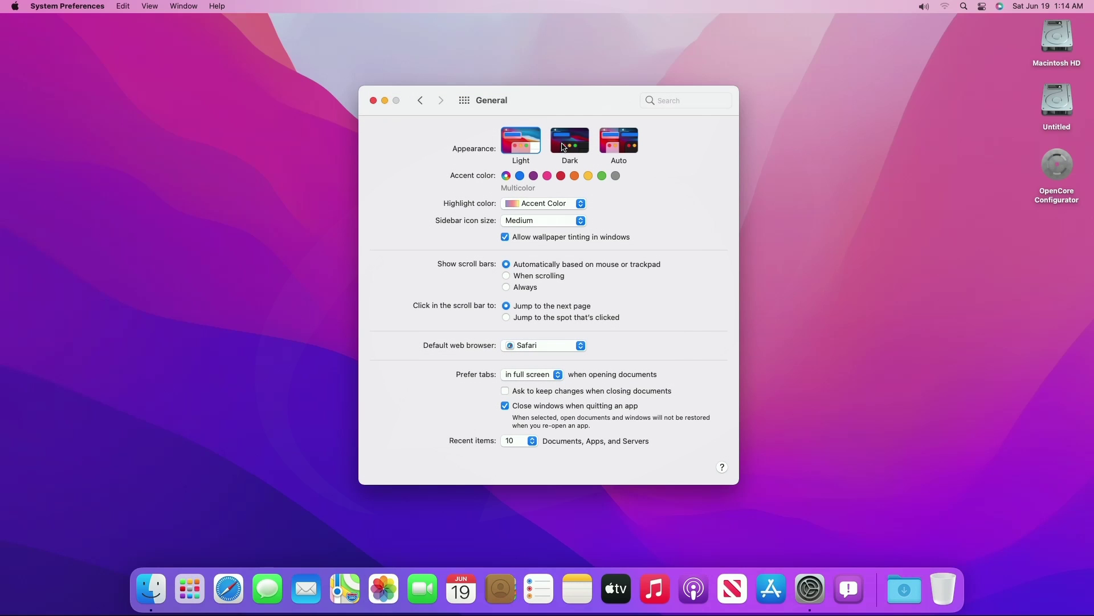
left_click(564, 147)
left_click(610, 142)
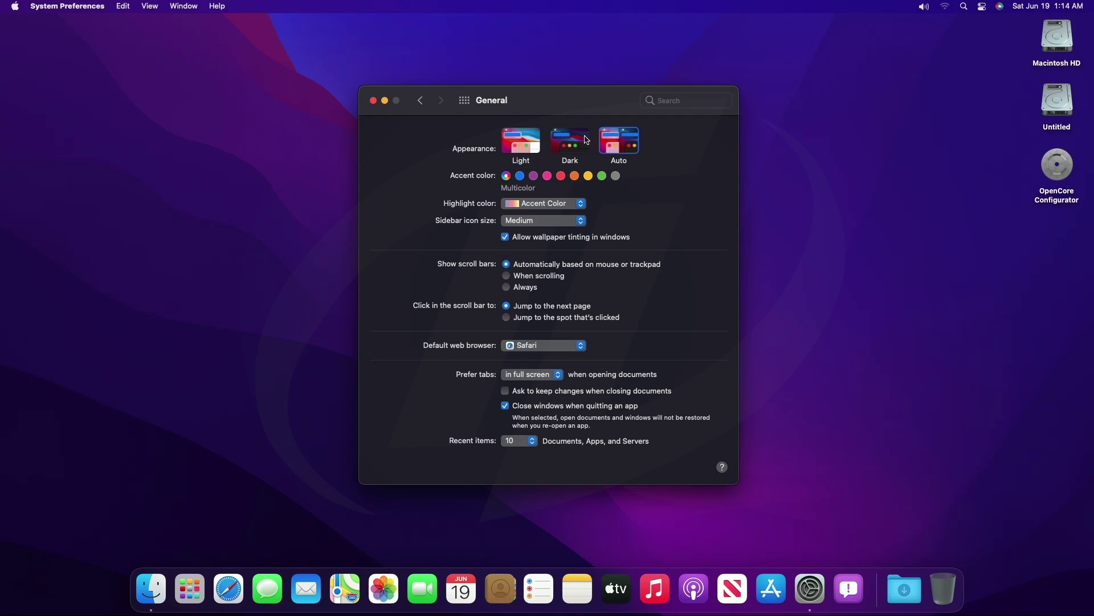
left_click(464, 100)
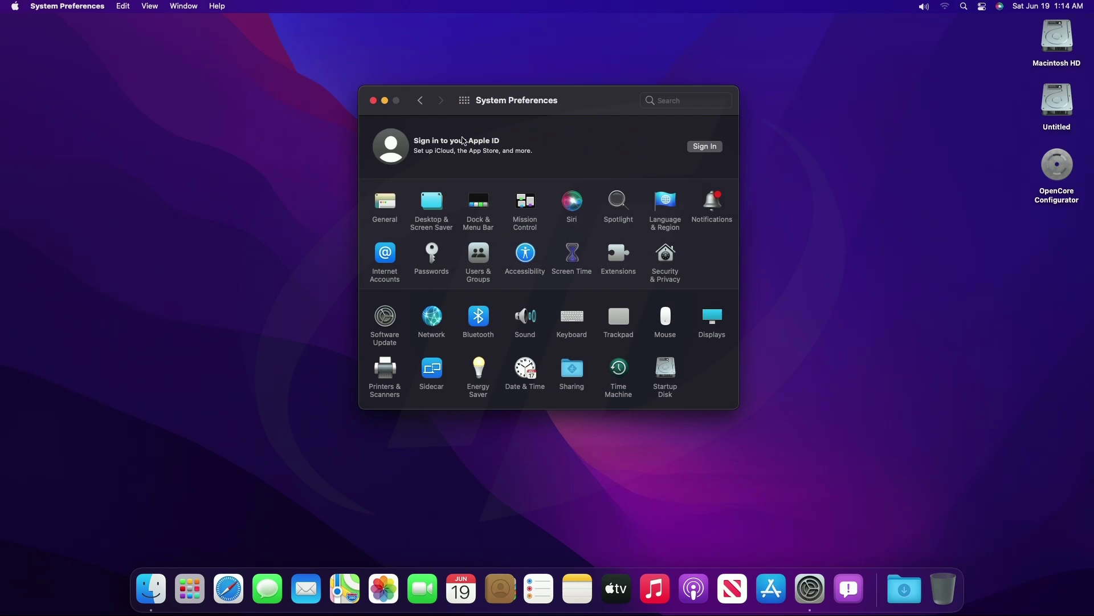
Look through the desktop picture and screen saver choices in the Desktop & Screen Saver preferences
left_click(443, 204)
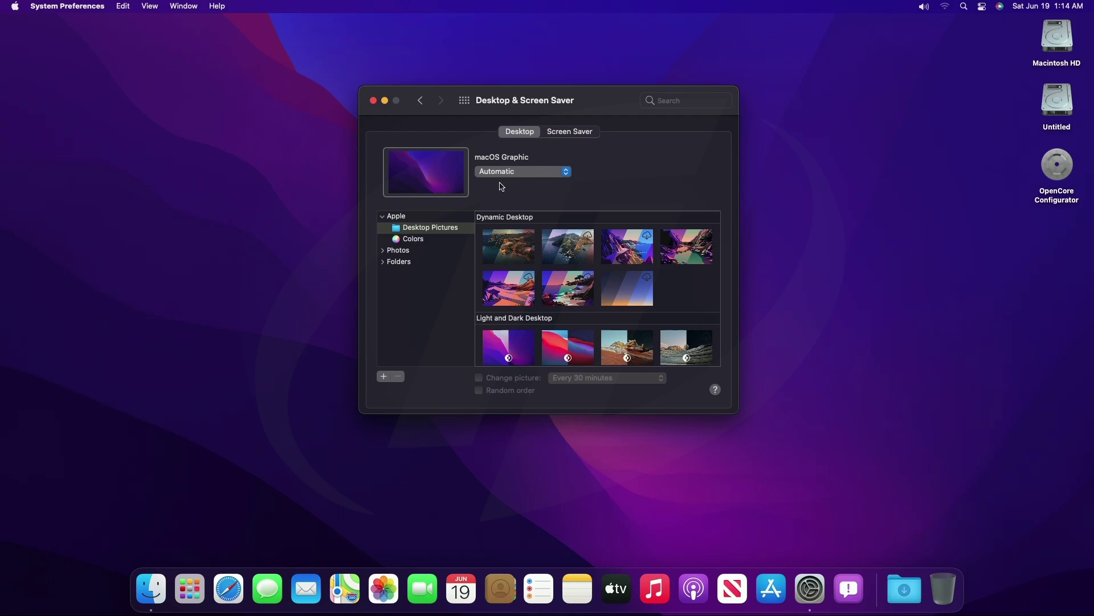
left_click(561, 137)
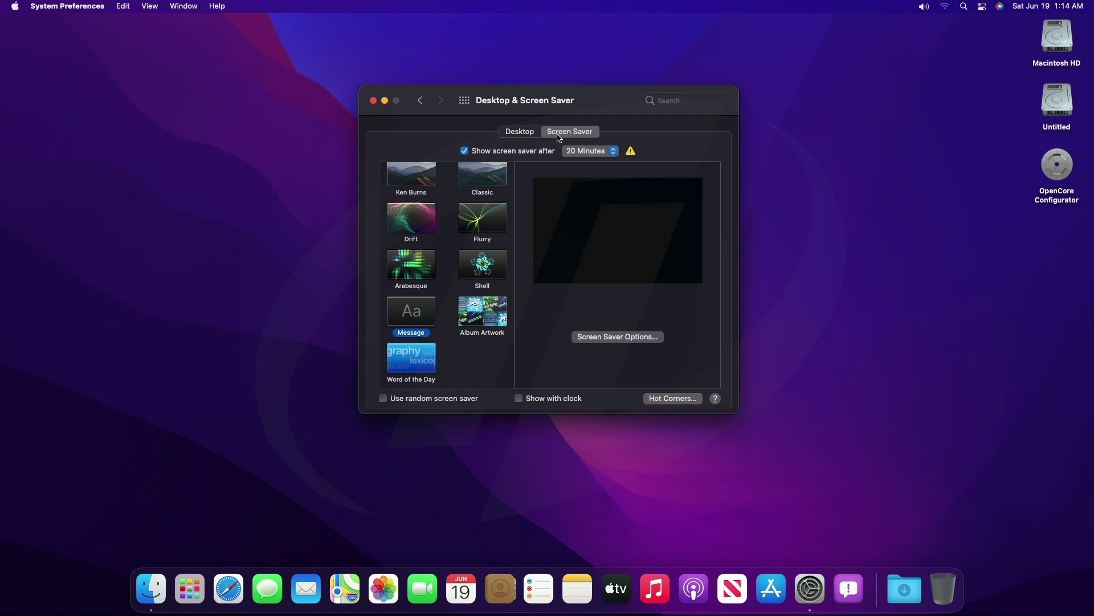
left_click(465, 101)
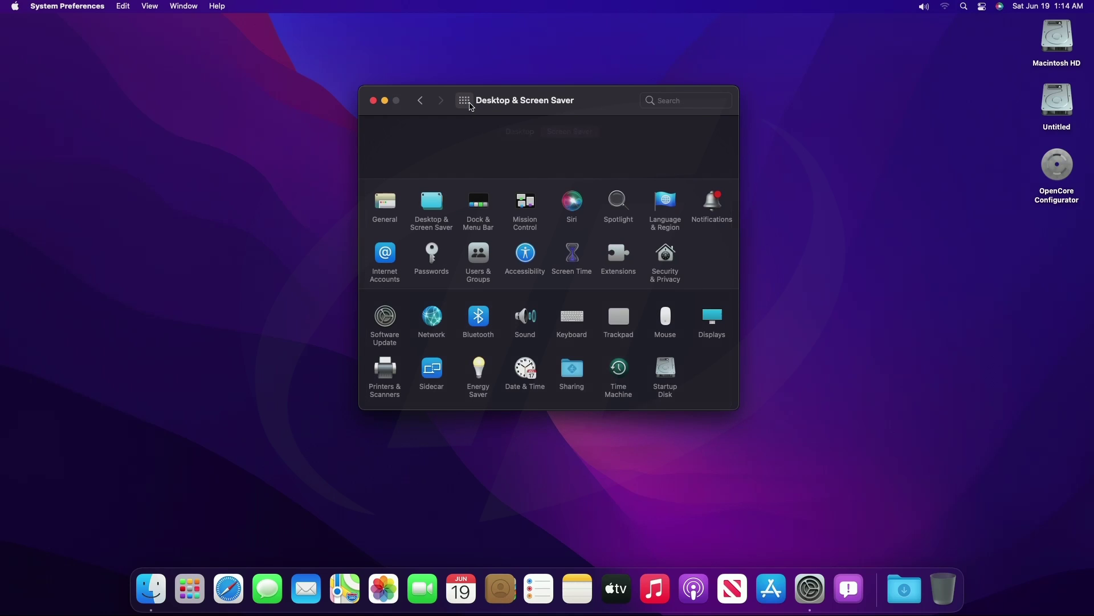
Look through the Dock settings and the Control Center modules in the Dock & Menu Bar preferences
left_click(486, 200)
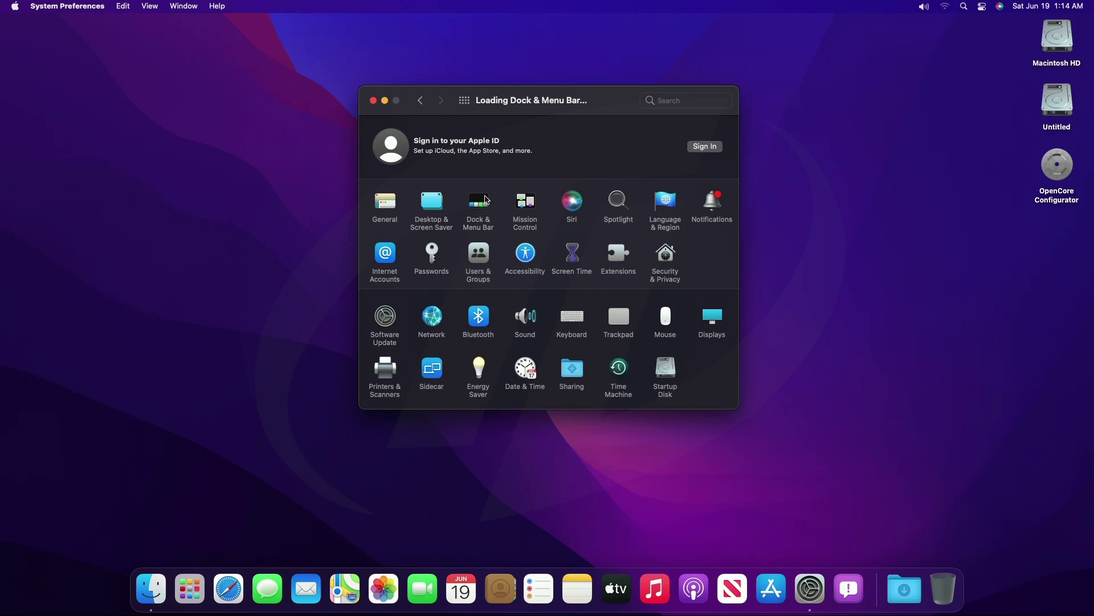
scroll(432, 210, "down", 3)
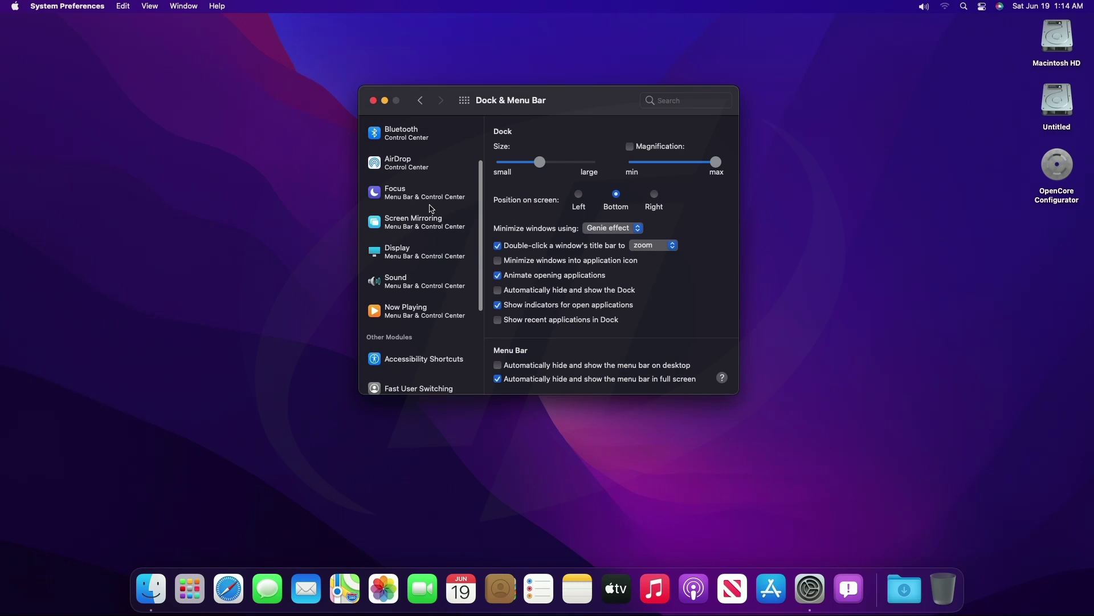
scroll(432, 215, "down", 5)
scroll(433, 215, "up", 8)
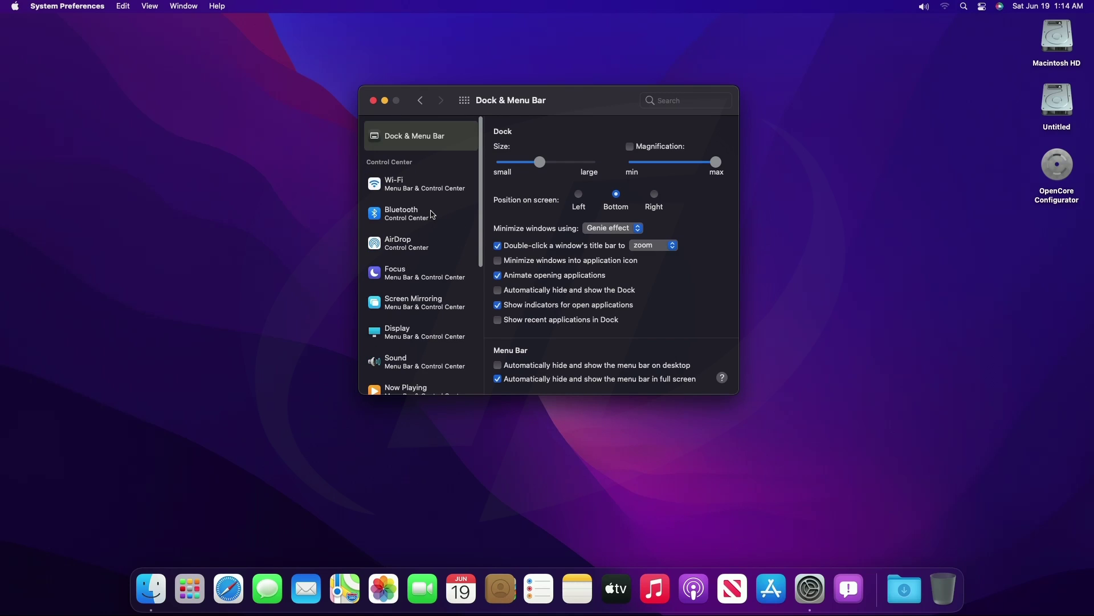
left_click(467, 102)
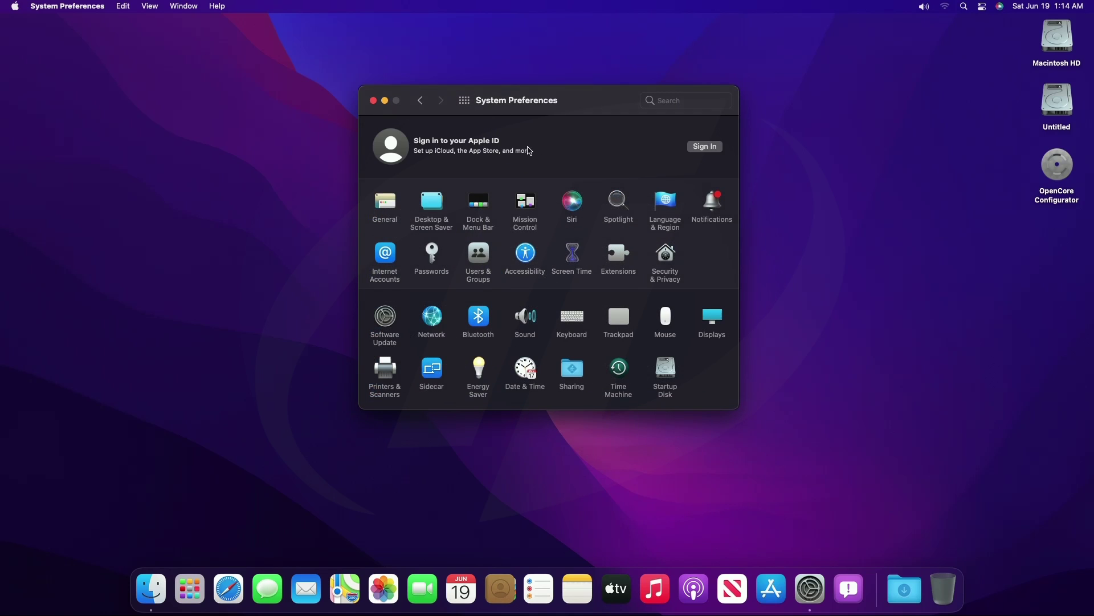
Review the Siri preferences and the app alert settings in the Notifications preferences
left_click(566, 202)
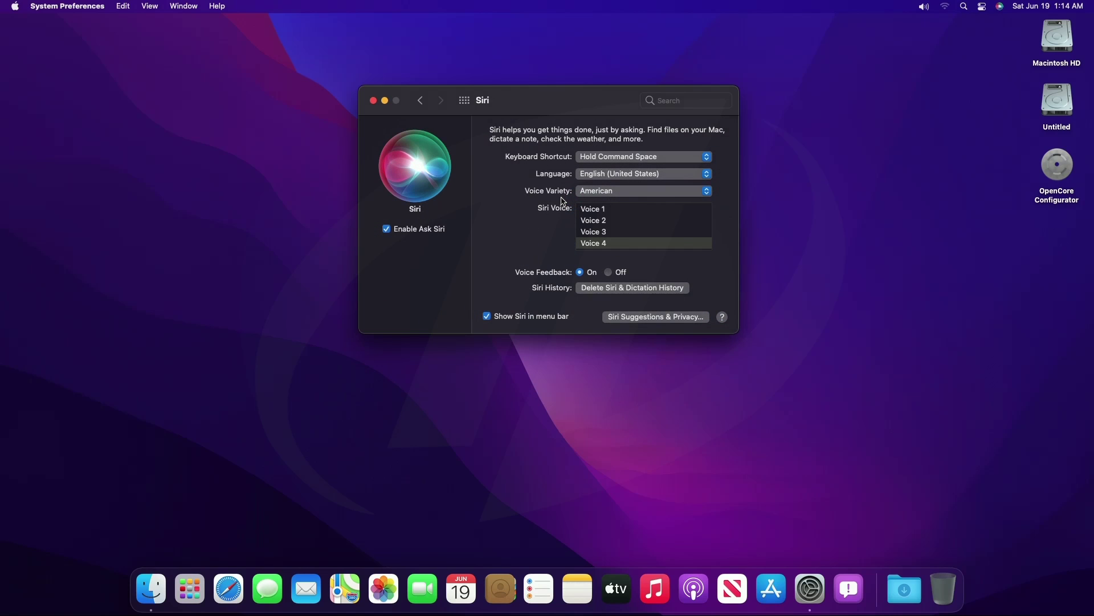
left_click(465, 101)
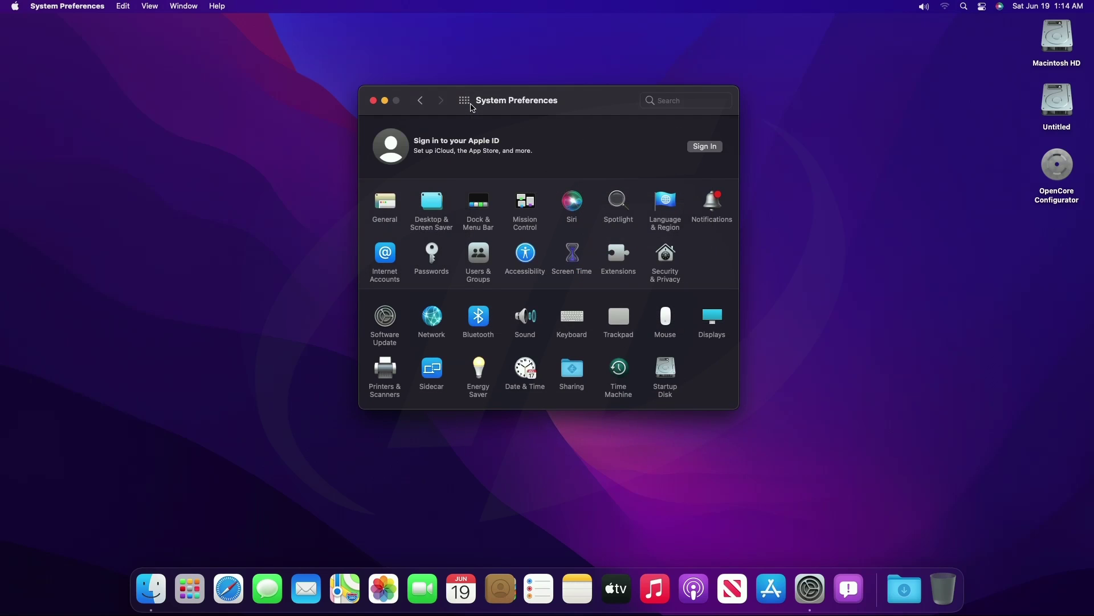
left_click(711, 201)
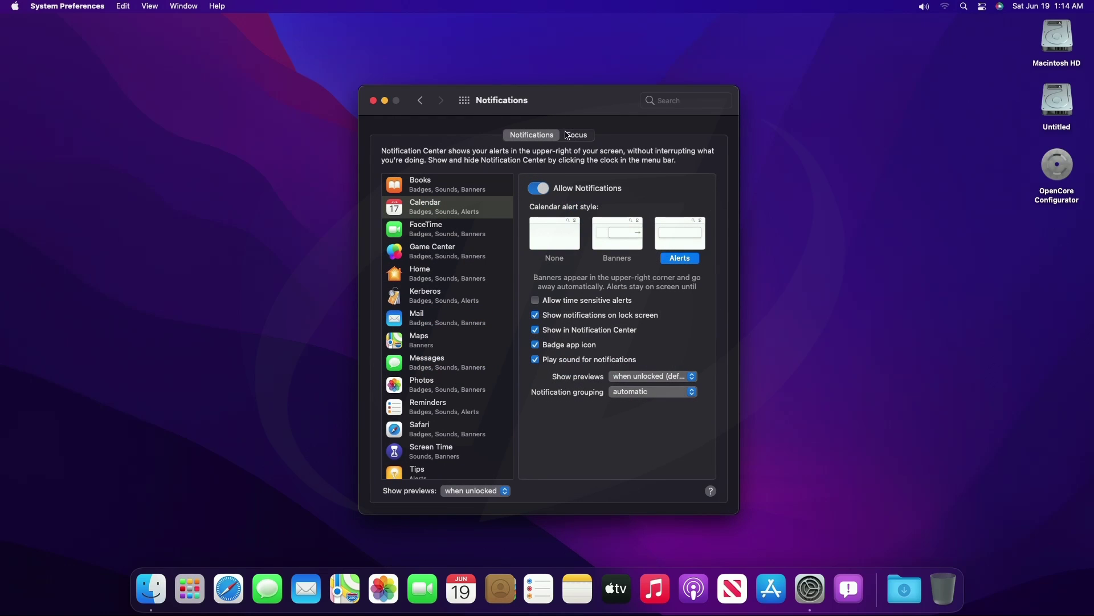
left_click(470, 103)
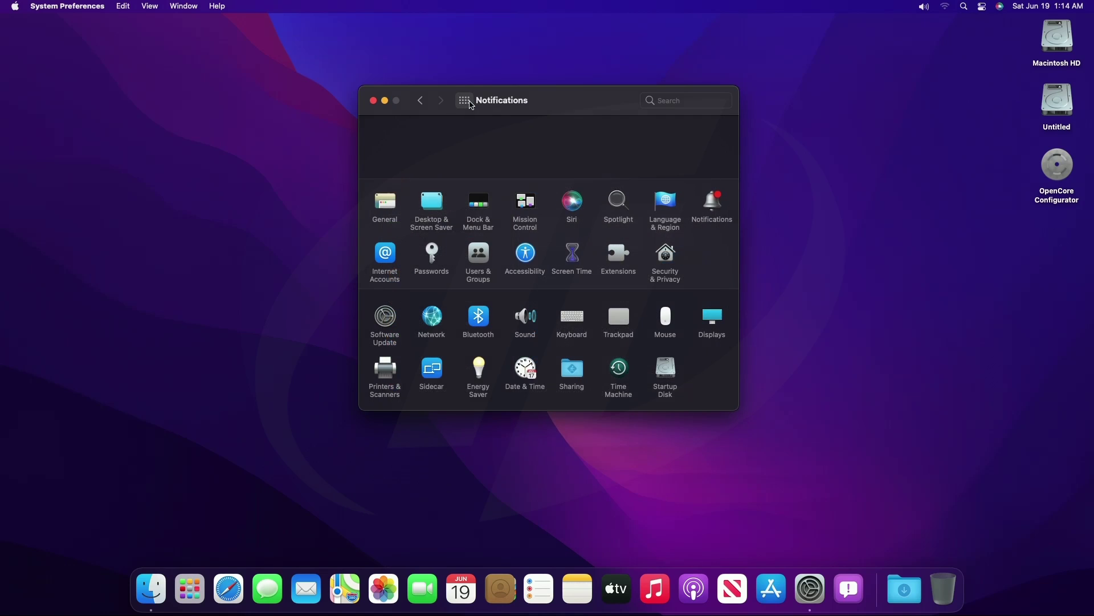
Look at the Passwords preferences and the overview of the Accessibility preferences
left_click(438, 251)
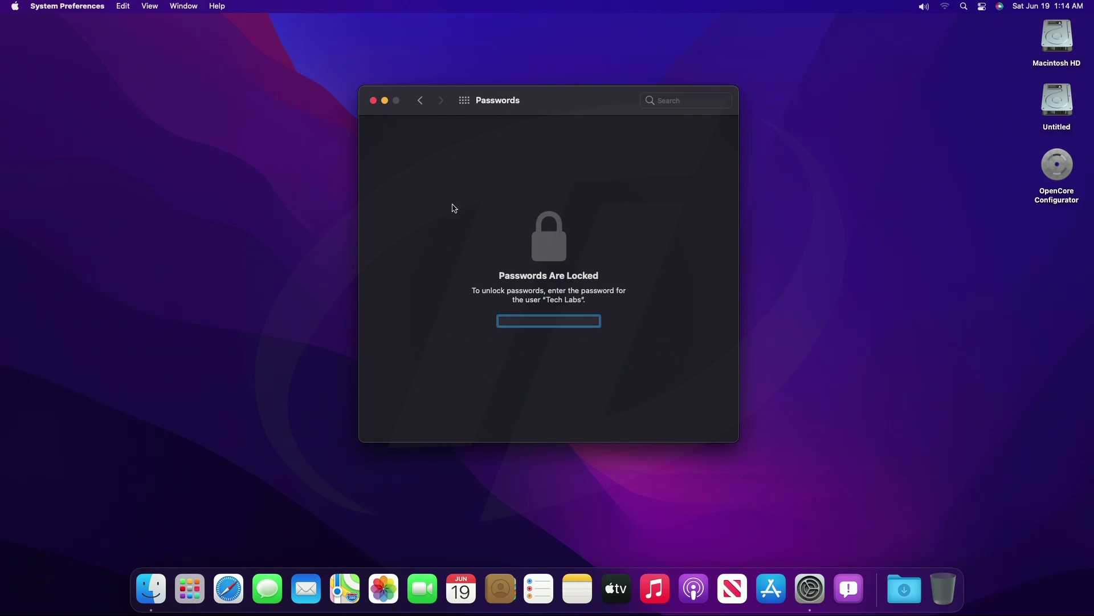
left_click(465, 101)
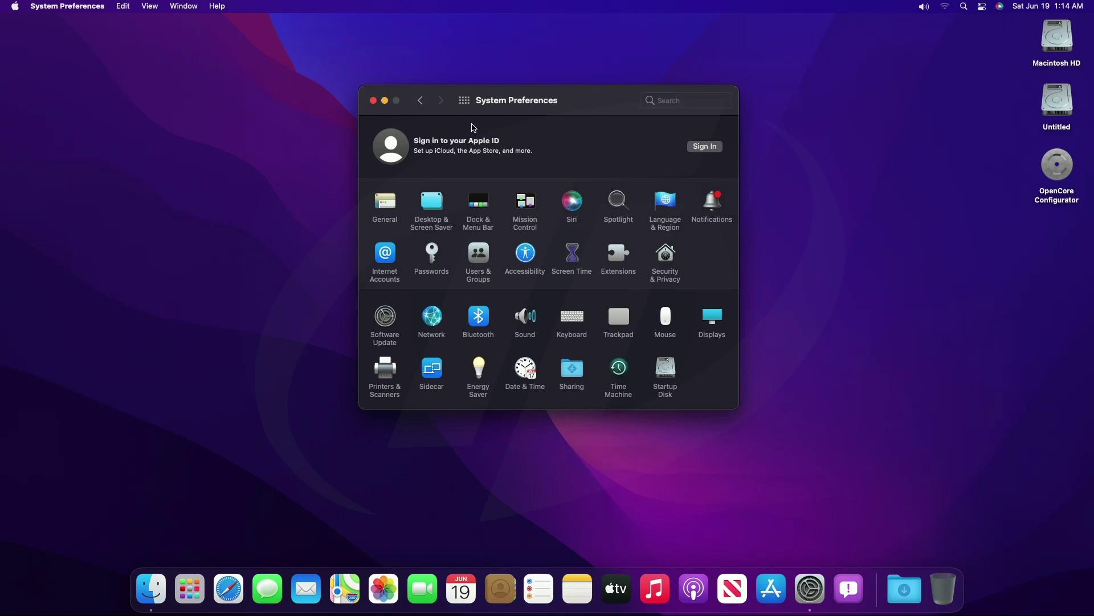
left_click(526, 251)
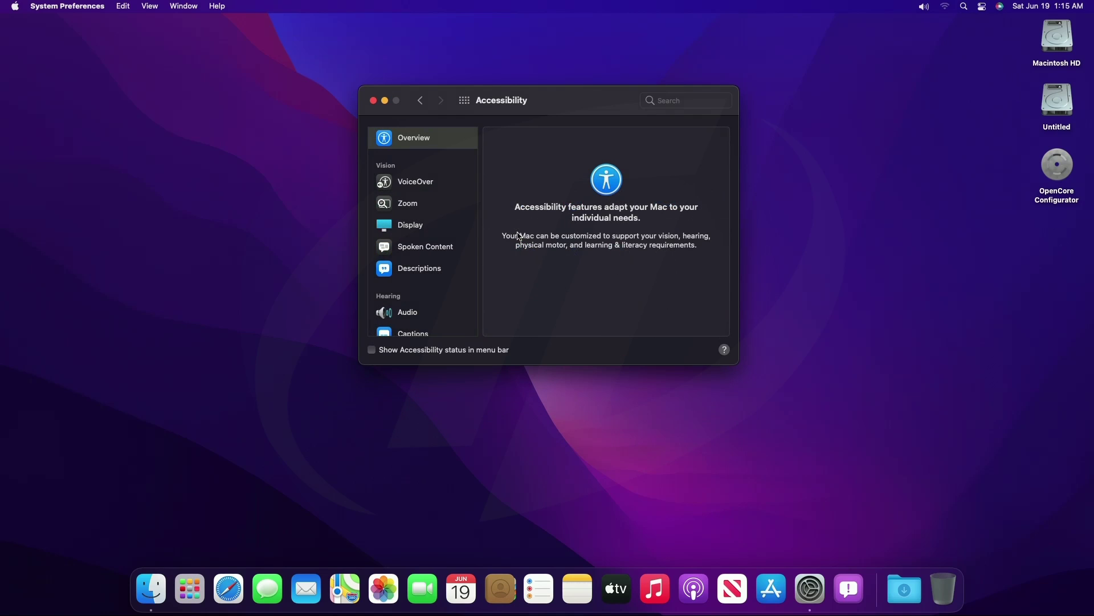
left_click(465, 101)
Review the Screen Time sections from App Usage through Content & Privacy and close System Preferences
left_click(572, 251)
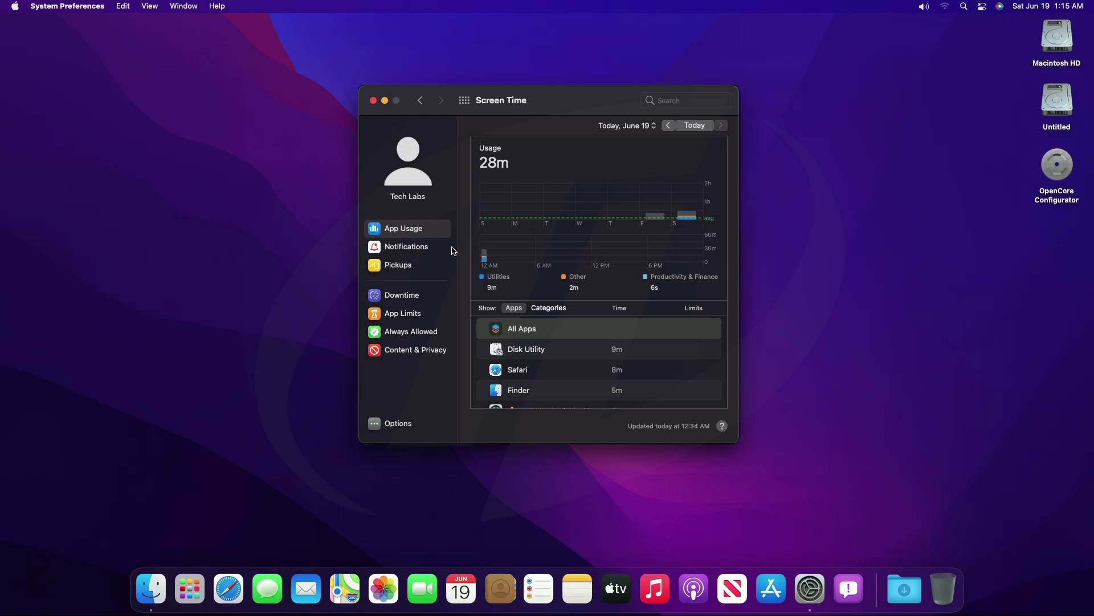
left_click(434, 250)
left_click(432, 268)
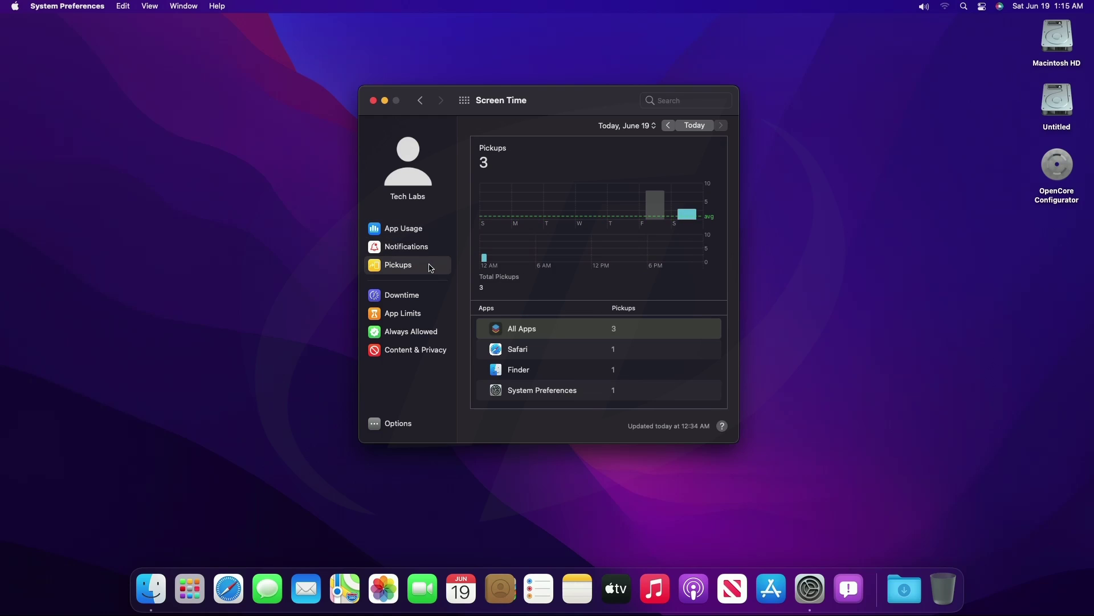
left_click(425, 295)
left_click(421, 317)
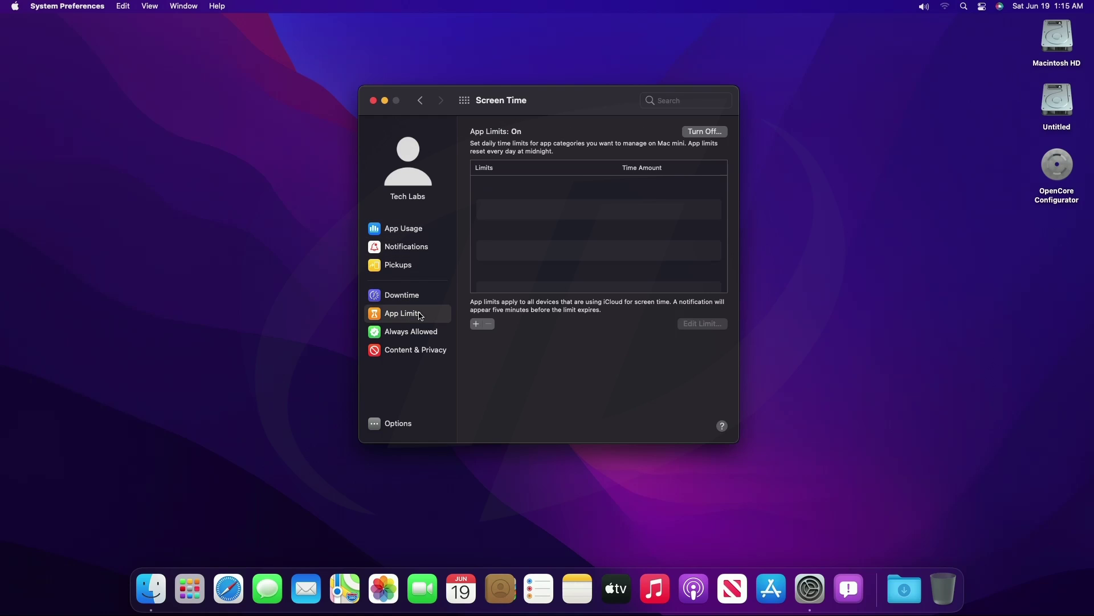
left_click(422, 332)
left_click(426, 351)
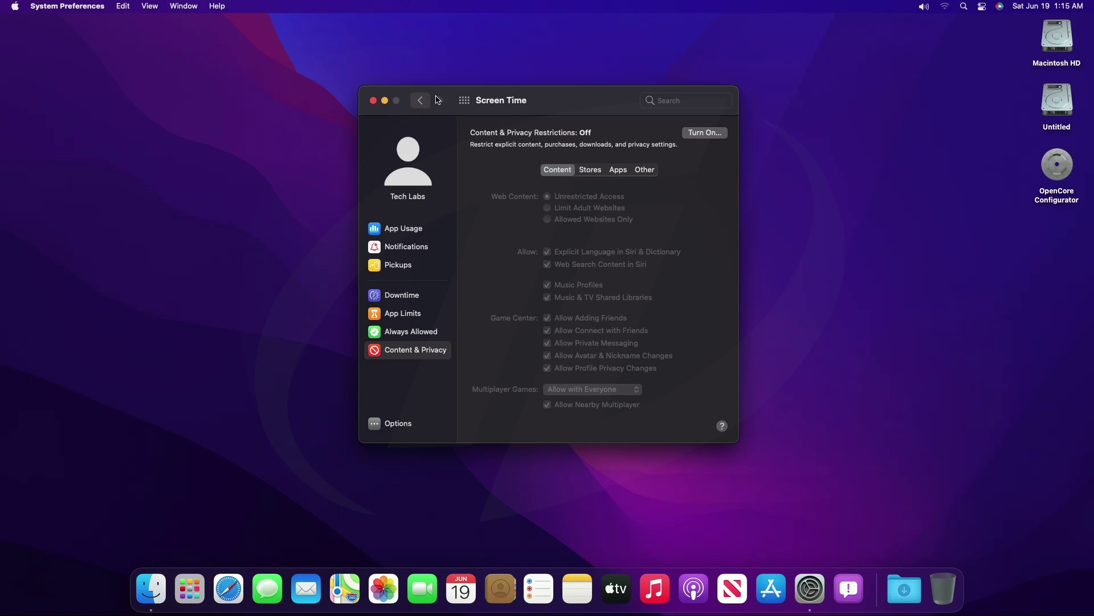
left_click(464, 102)
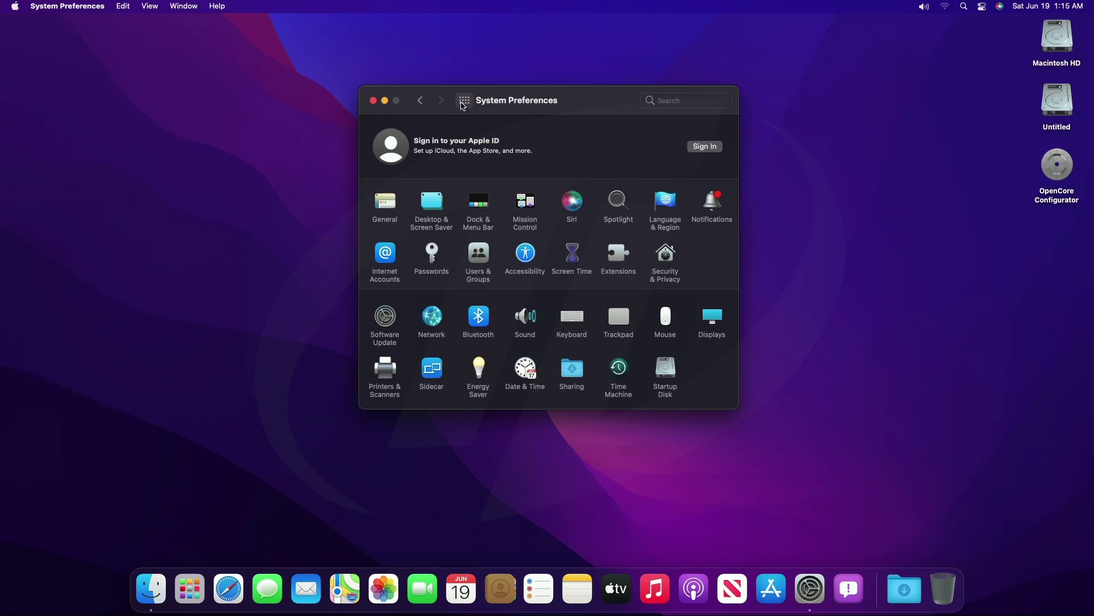
left_click(374, 101)
View the widgets in Notification Center and try starting Siri, dismissing its window
mouse_move(1092, 4)
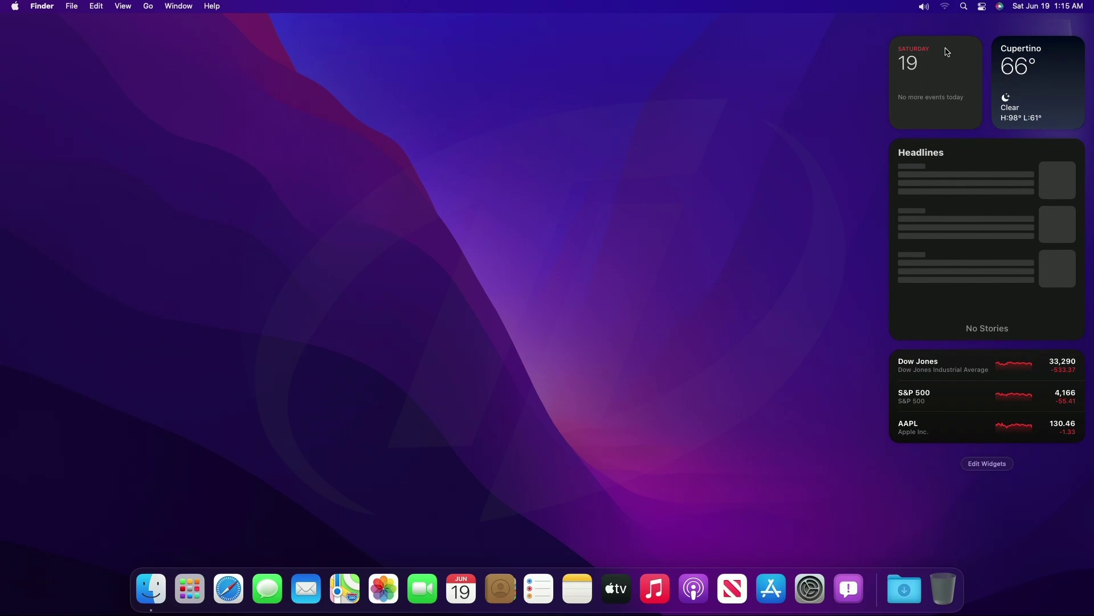
left_click(722, 148)
left_click(1002, 7)
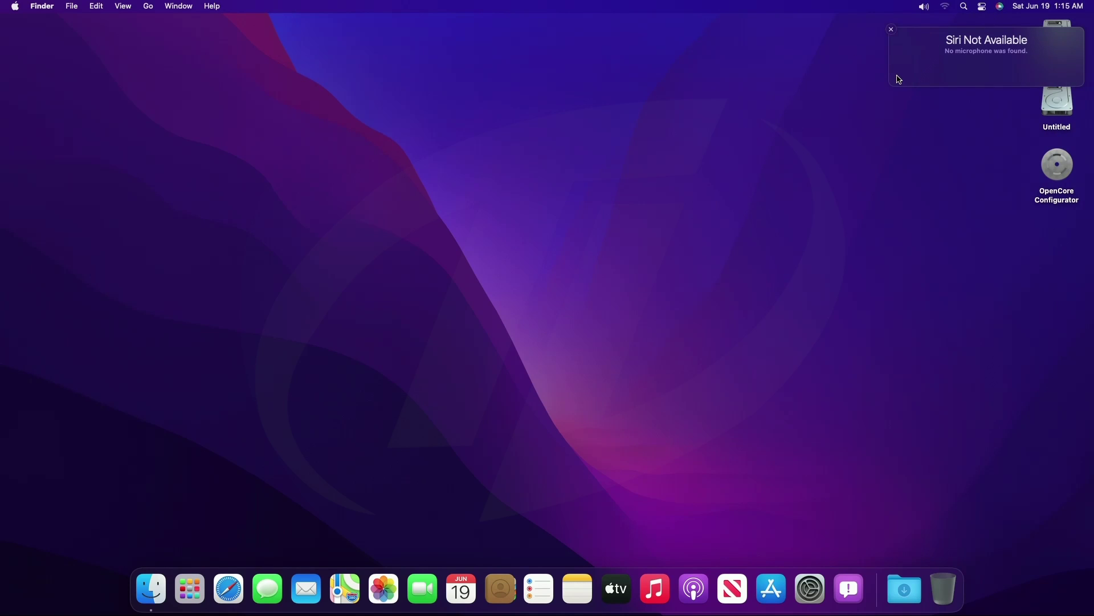
left_click(893, 29)
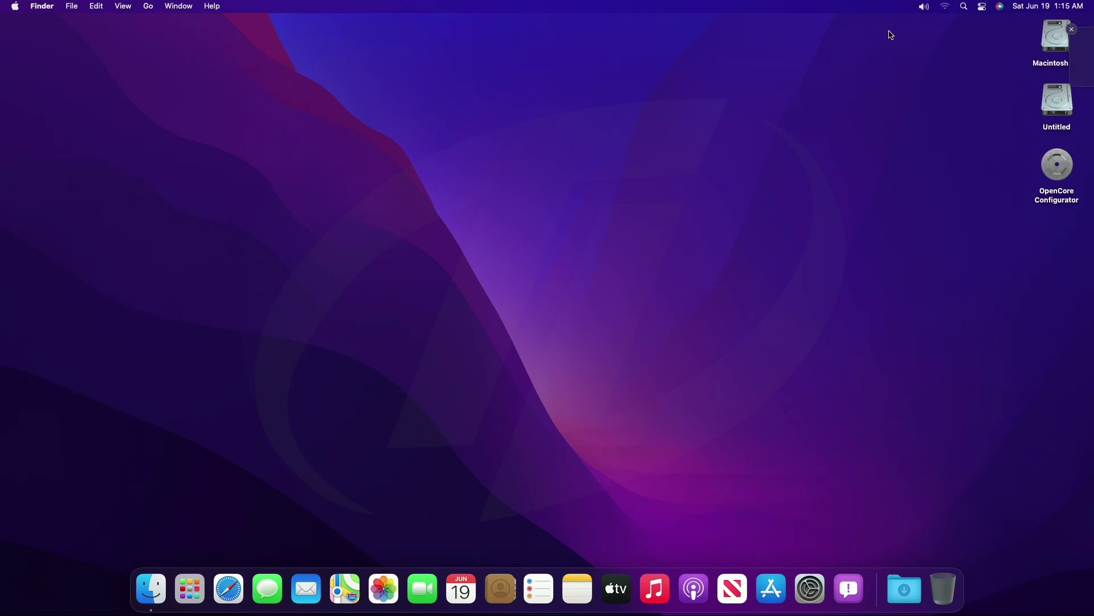
Test muting, lowering and raising the sound volume with Control Center open
left_click(982, 7)
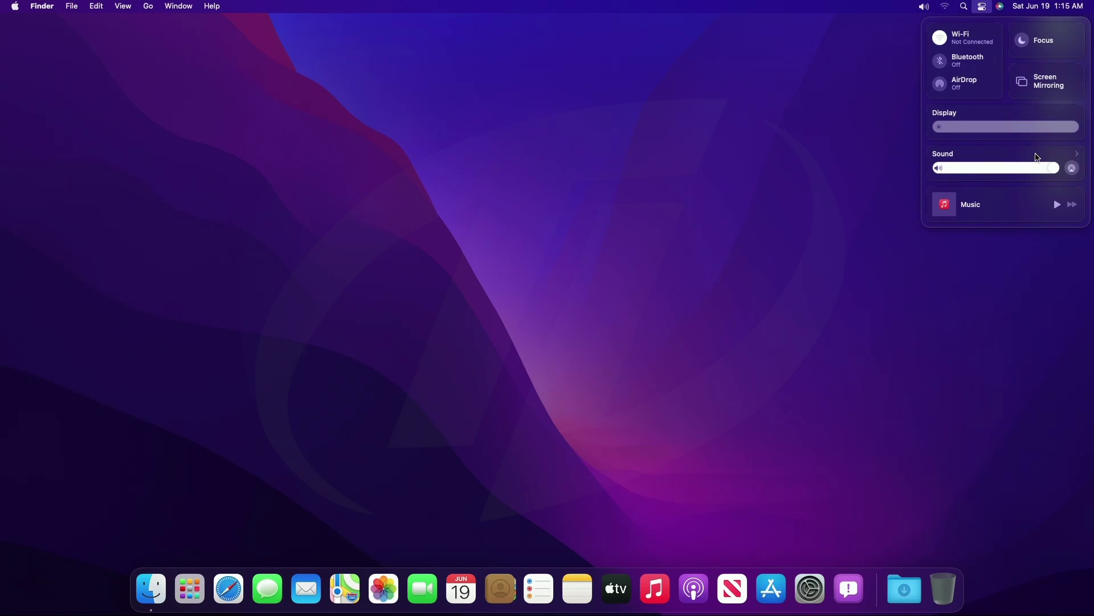
left_click_drag(1053, 168, 914, 181)
key("XF86AudioMute")
key("XF86AudioMute")
key("XF86AudioMute")
key("XF86AudioLowerVolume")
key("XF86AudioLowerVolume")
key("XF86AudioLowerVolume")
key("XF86AudioLowerVolume")
key("XF86AudioLowerVolume")
key("XF86AudioLowerVolume")
key("XF86AudioLowerVolume")
key("XF86AudioLowerVolume")
key("XF86AudioLowerVolume")
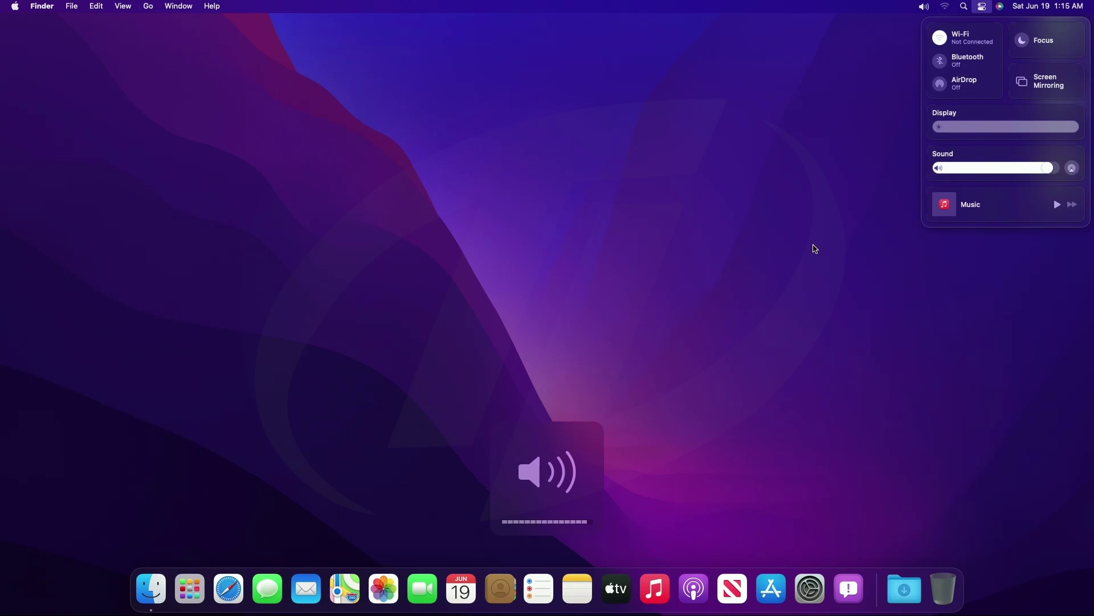
key("XF86AudioRaiseVolume")
key("XF86AudioRaiseVolume")
key("XF86AudioRaiseVolume")
key("XF86AudioRaiseVolume")
key("XF86AudioRaiseVolume")
key("XF86AudioRaiseVolume")
key("XF86AudioRaiseVolume")
key("XF86AudioRaiseVolume")
key("XF86AudioRaiseVolume")
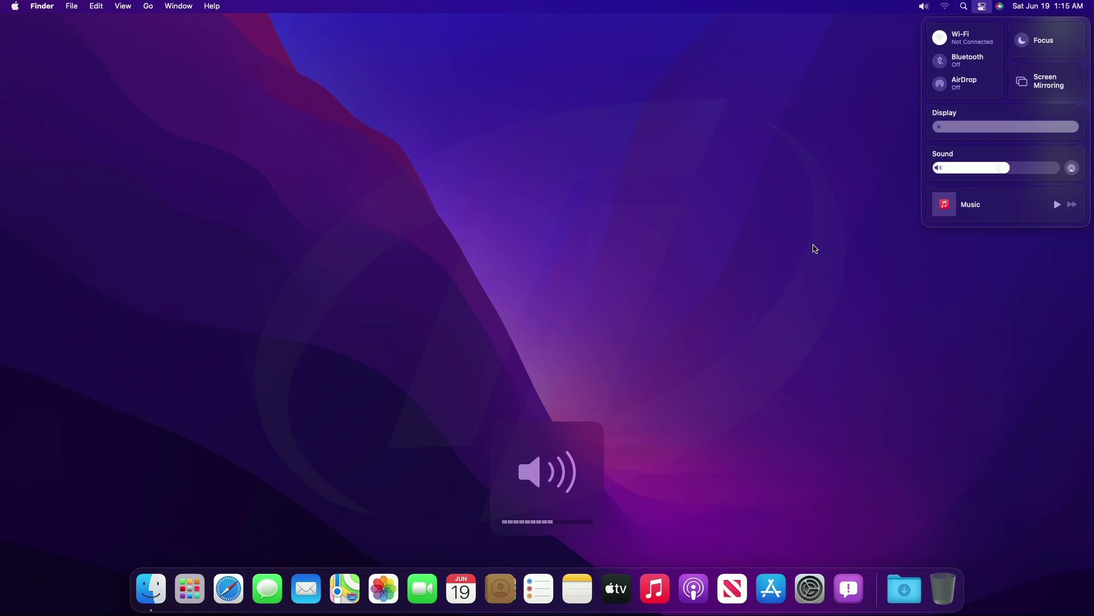
left_click(843, 163)
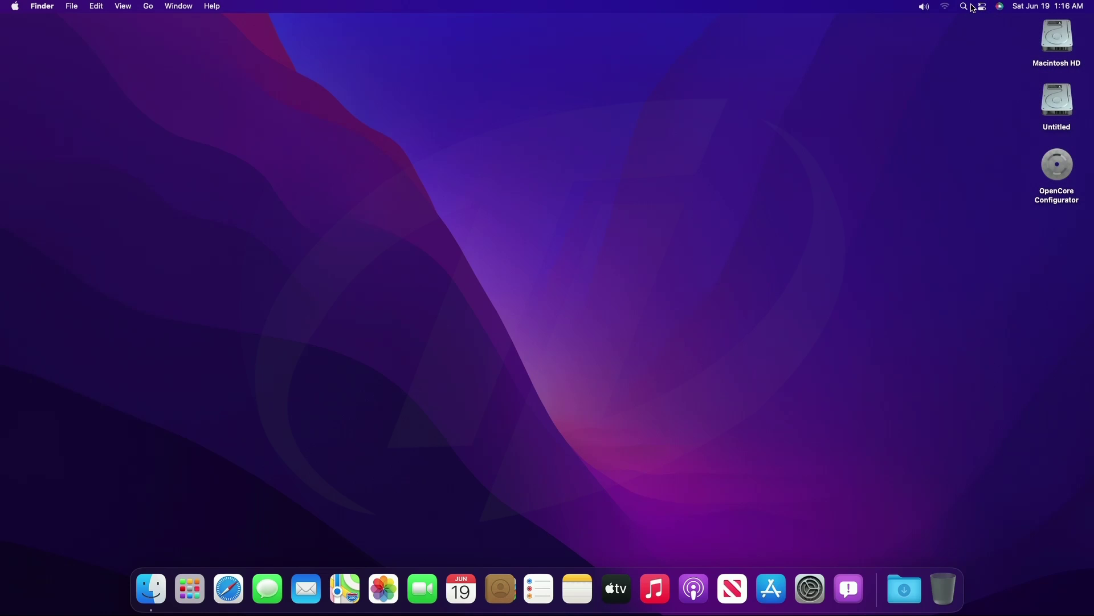
Bring up and dismiss Spotlight search, and test lowering and raising the volume with the Sound controls open
left_click(969, 7)
left_click(810, 68)
left_click(926, 8)
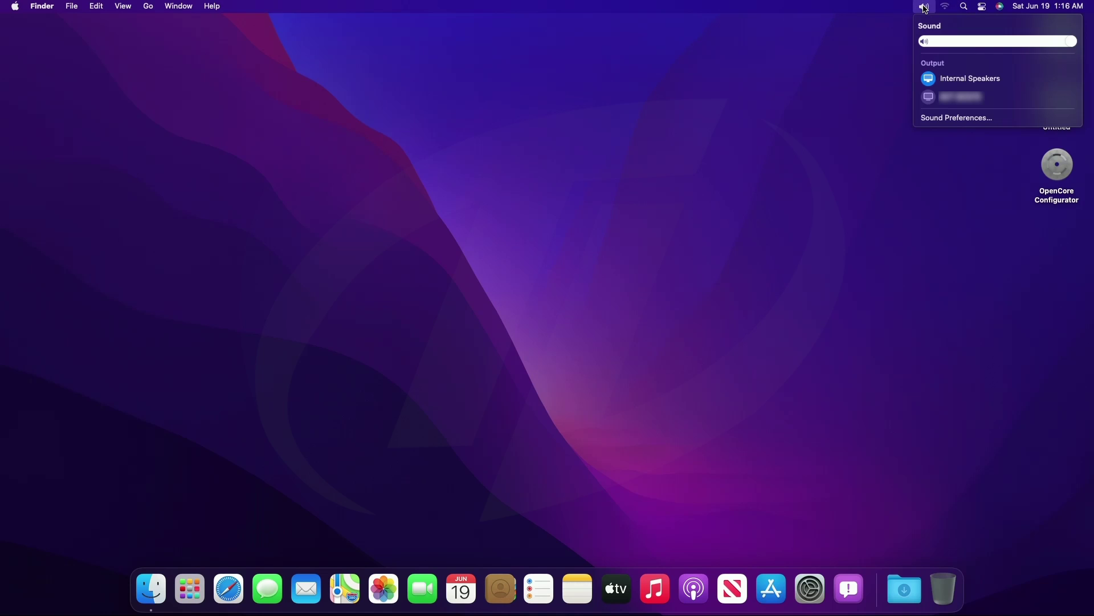
mouse_move(1080, 48)
left_mouse_down()
mouse_move(914, 49)
mouse_move(1087, 54)
mouse_move(825, 64)
mouse_move(1079, 43)
left_mouse_up()
key("XF86AudioLowerVolume")
key("XF86AudioLowerVolume")
key("XF86AudioLowerVolume")
key("XF86AudioLowerVolume")
key("XF86AudioLowerVolume")
key("XF86AudioLowerVolume")
key("XF86AudioLowerVolume")
key("XF86AudioLowerVolume")
key("XF86AudioLowerVolume")
key("XF86AudioLowerVolume")
key("XF86AudioLowerVolume")
key("XF86AudioLowerVolume")
key("XF86AudioLowerVolume")
key("XF86AudioLowerVolume")
key("XF86AudioLowerVolume")
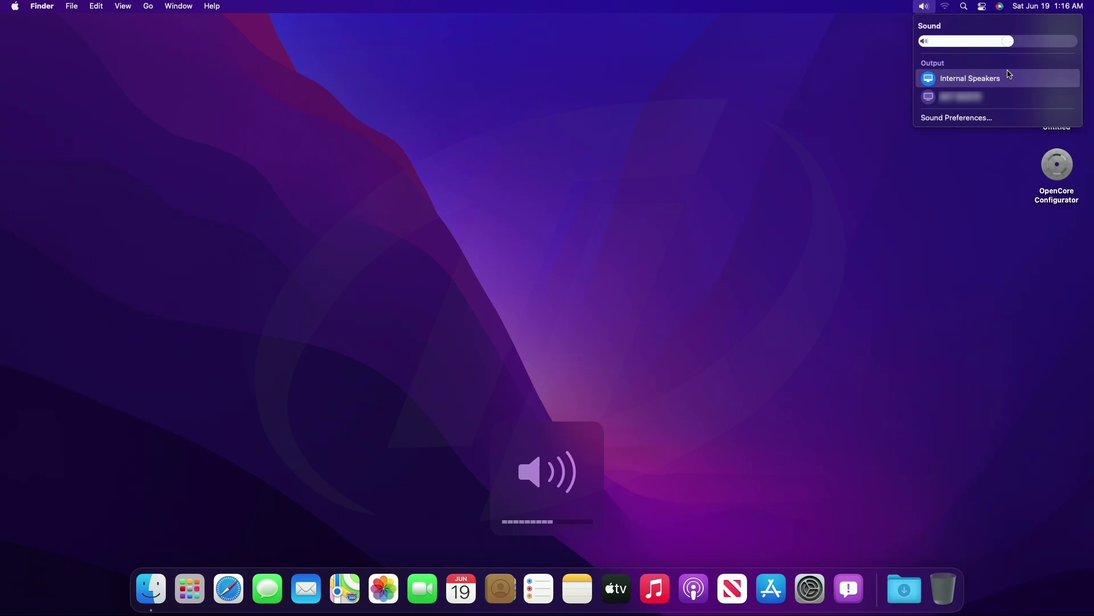
key("XF86AudioRaiseVolume")
key("XF86AudioRaiseVolume")
key("XF86AudioRaiseVolume")
key("XF86AudioRaiseVolume")
key("XF86AudioRaiseVolume")
key("XF86AudioRaiseVolume")
key("XF86AudioRaiseVolume")
key("XF86AudioRaiseVolume")
key("XF86AudioRaiseVolume")
key("XF86AudioRaiseVolume")
key("XF86AudioRaiseVolume")
key("XF86AudioRaiseVolume")
key("XF86AudioRaiseVolume")
key("XF86AudioRaiseVolume")
key("XF86AudioRaiseVolume")
Switch the sound output to the second device and back to Internal Speakers
left_click(993, 98)
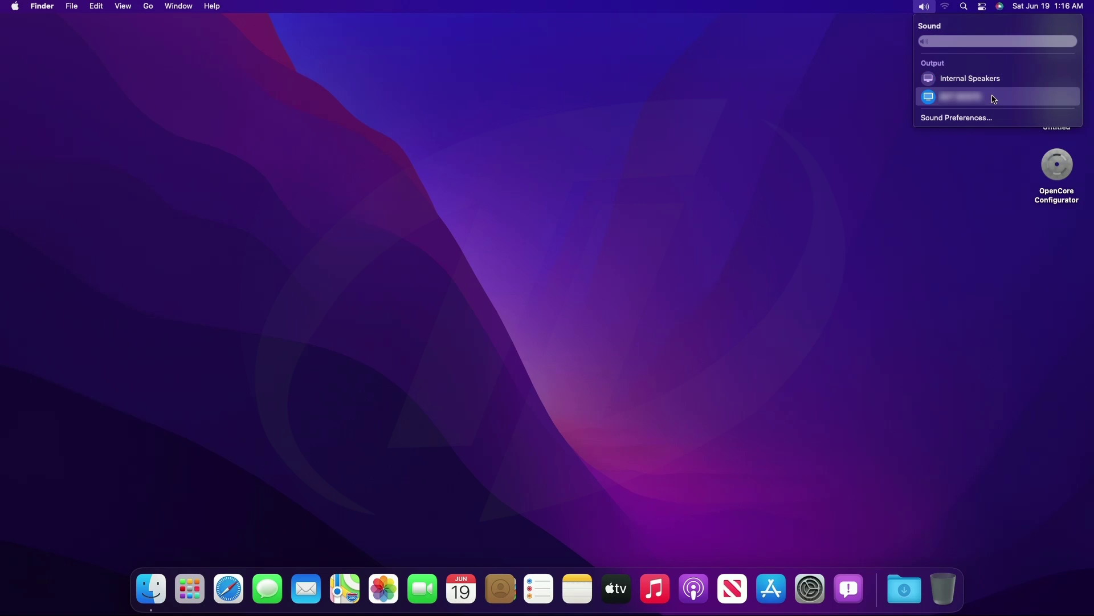
left_click(984, 79)
left_click(768, 118)
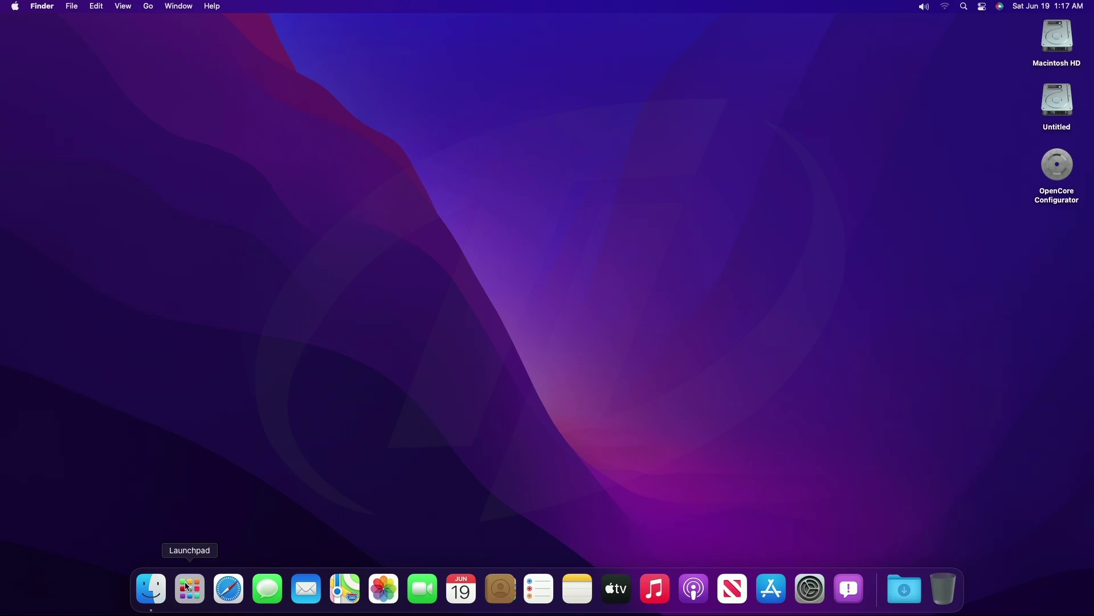
Look through both pages of Launchpad and return to the desktop
left_click(213, 564)
scroll(312, 517, "right", 5)
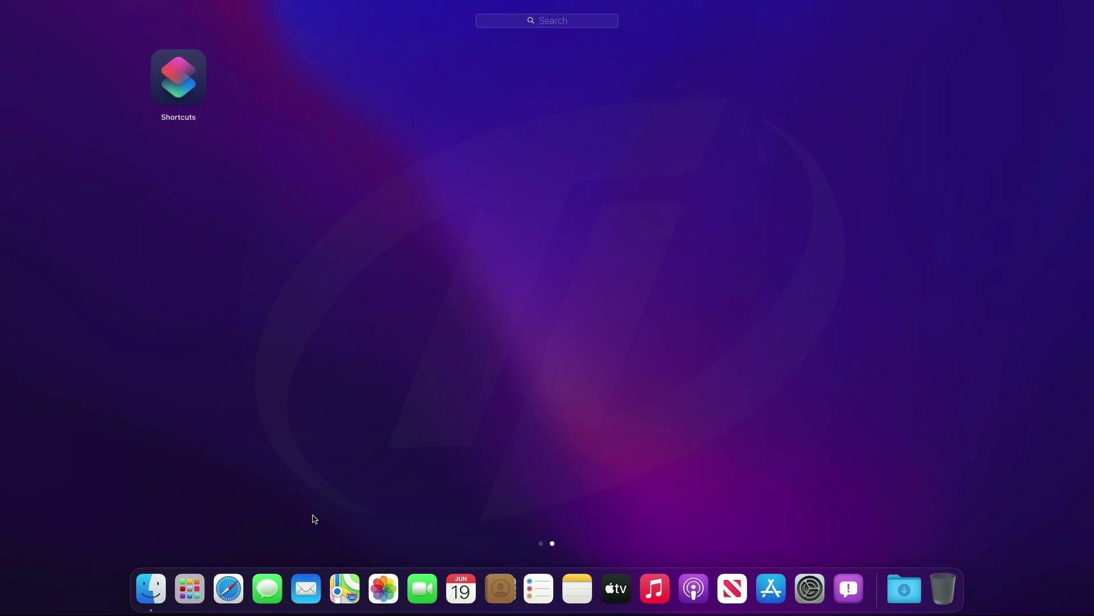
scroll(314, 519, "left", 5)
left_click(359, 515)
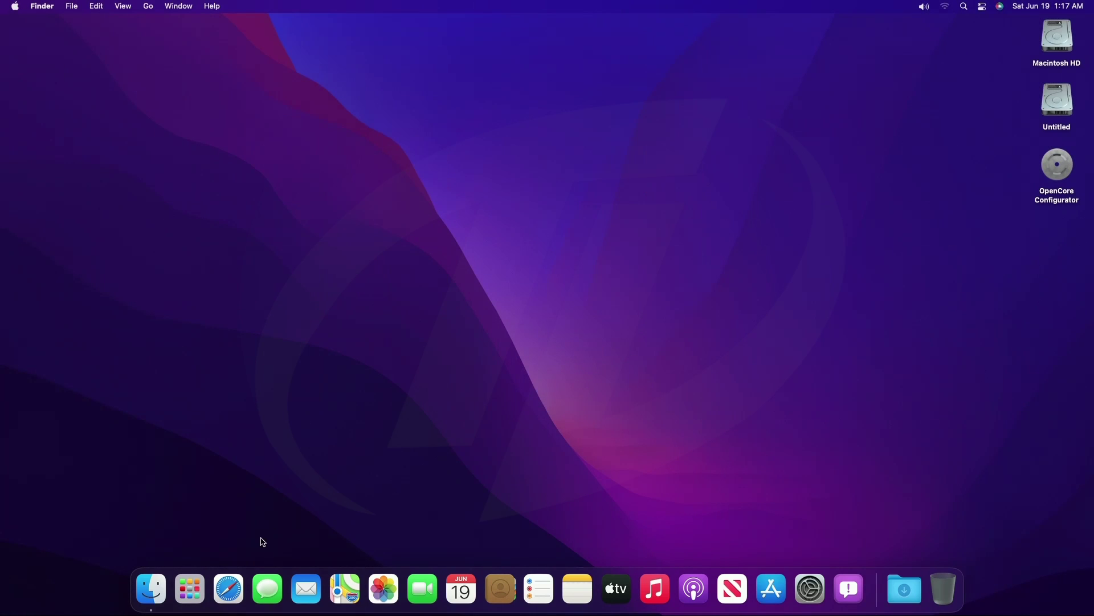
Switch to Safari, load the Google favorite to check web access, and quit the browser
left_click(244, 578)
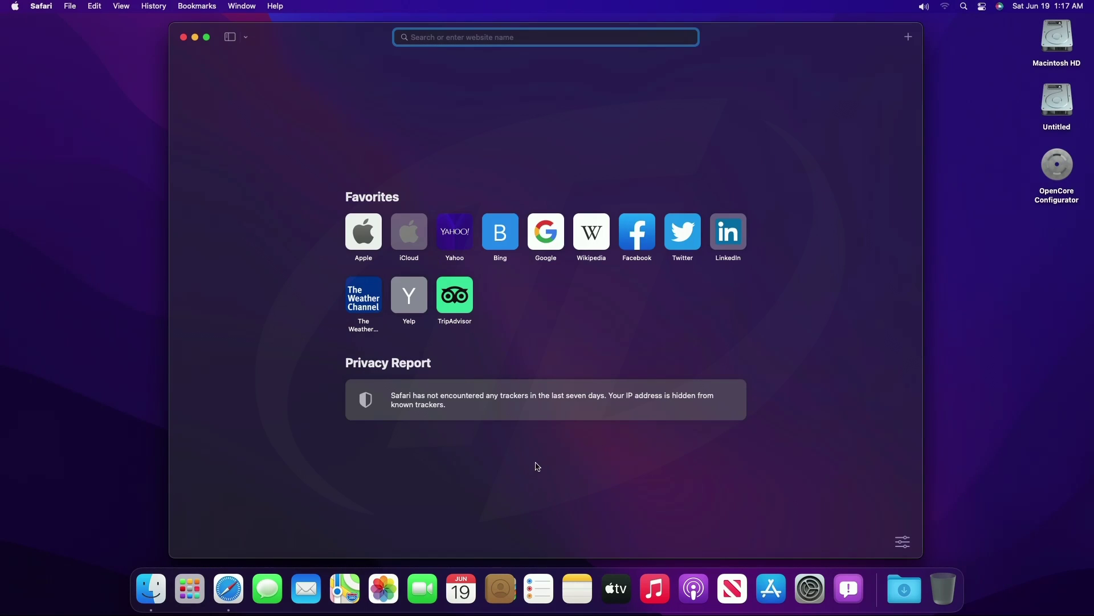
left_click(553, 244)
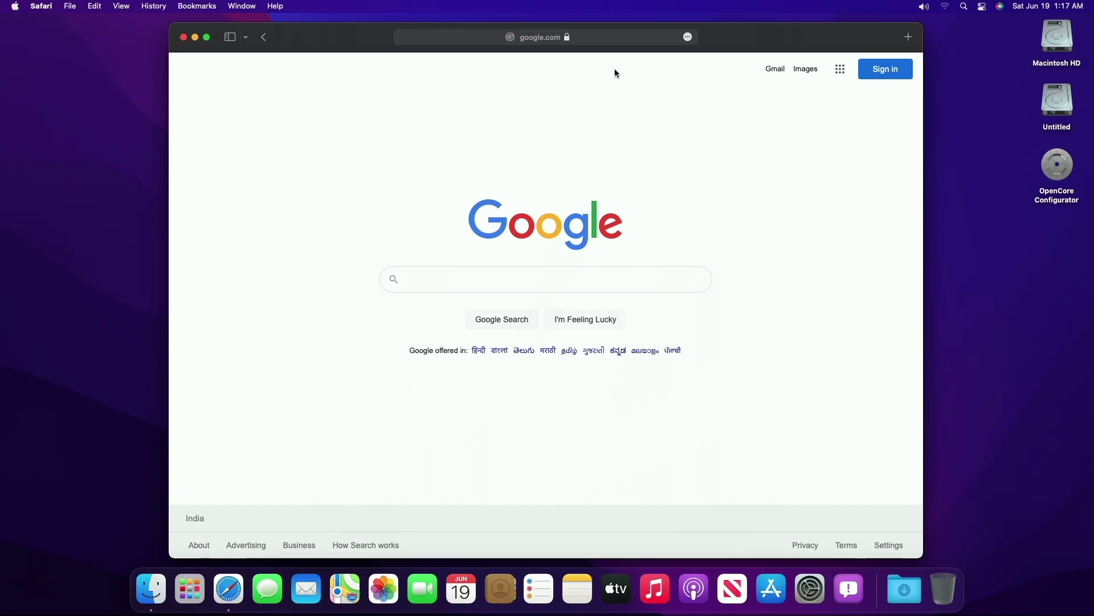
left_click(50, 6)
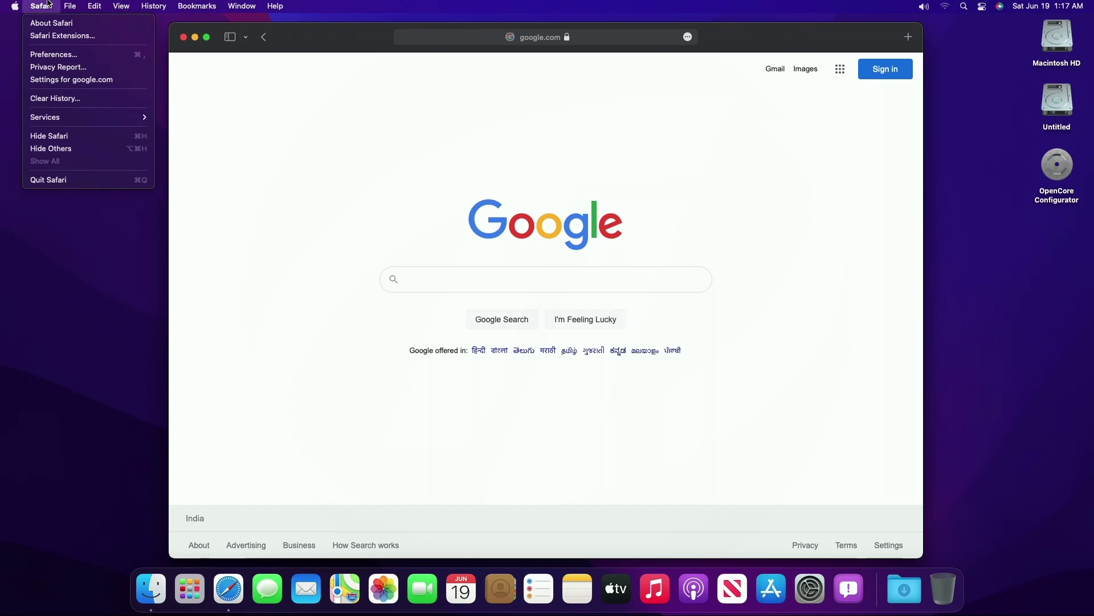
left_click(63, 180)
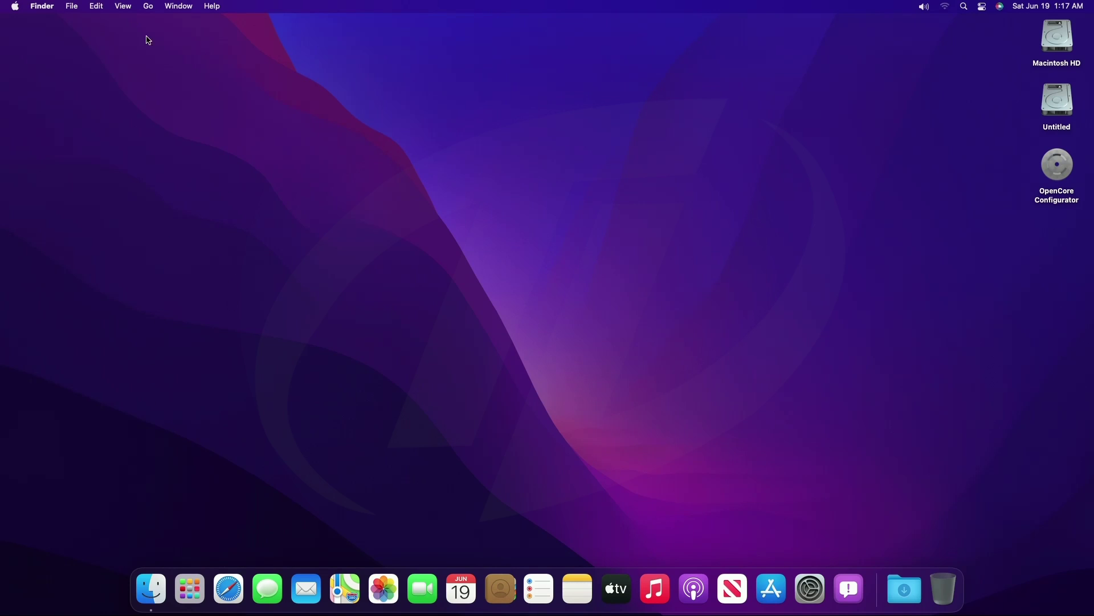
Put the computer to sleep and, after waking it, log back in with the account password
left_click(14, 7)
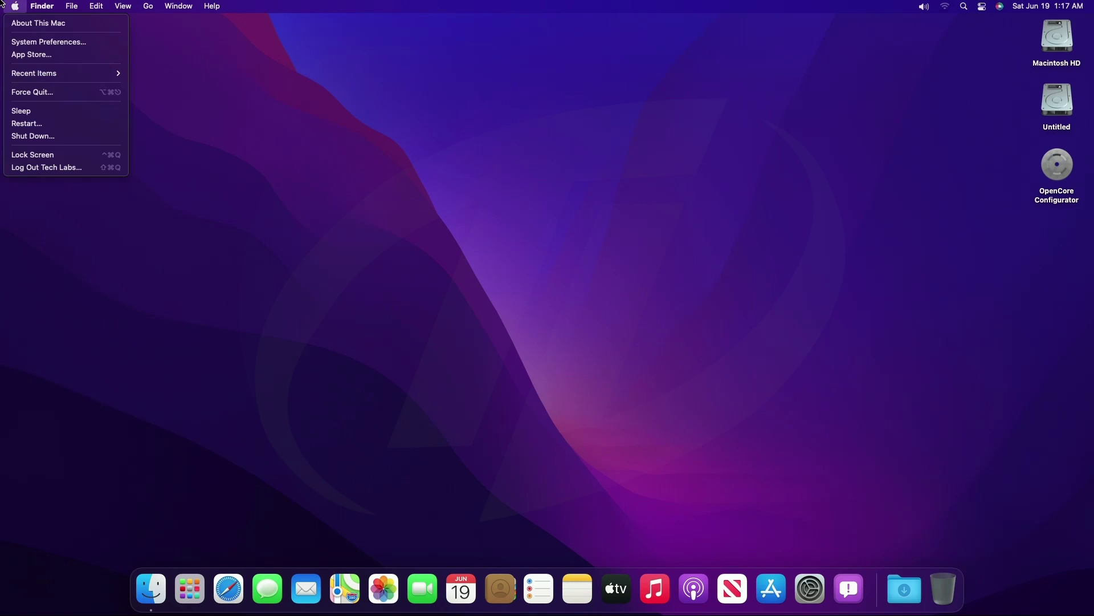
left_click(29, 112)
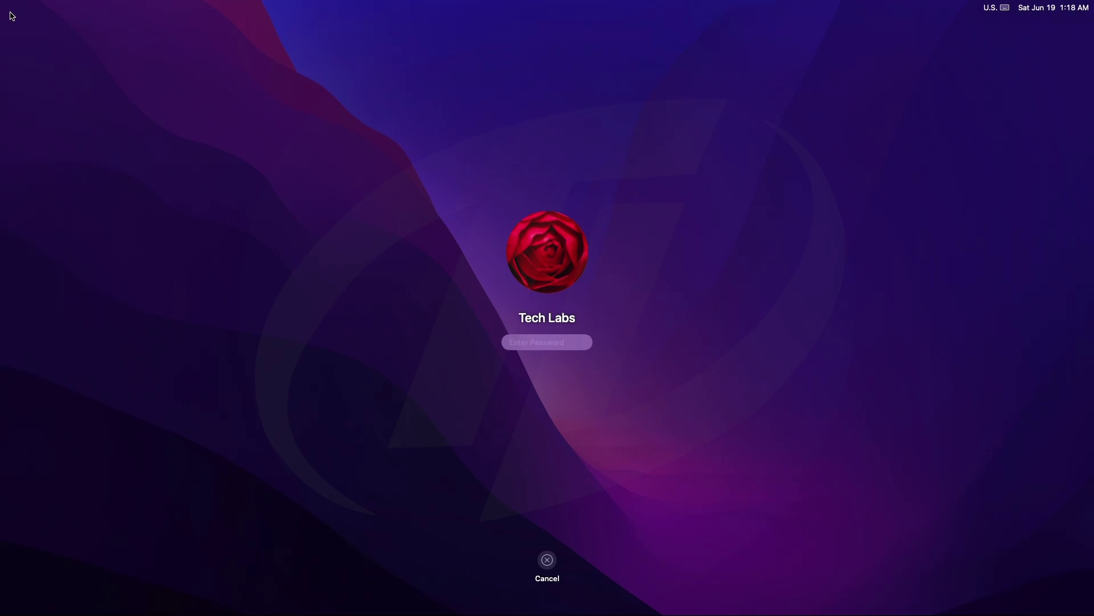
type("••••")
key("Return")
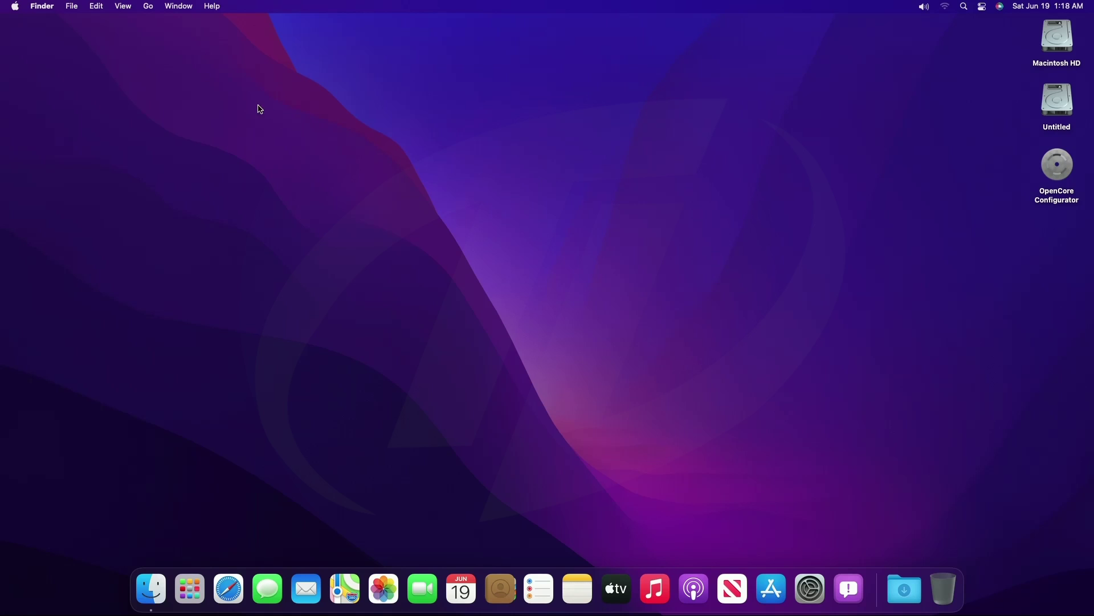
Open About This Mac and examine the display details and the space on the Macintosh HD and Untitled volumes
left_click(15, 7)
left_click(34, 25)
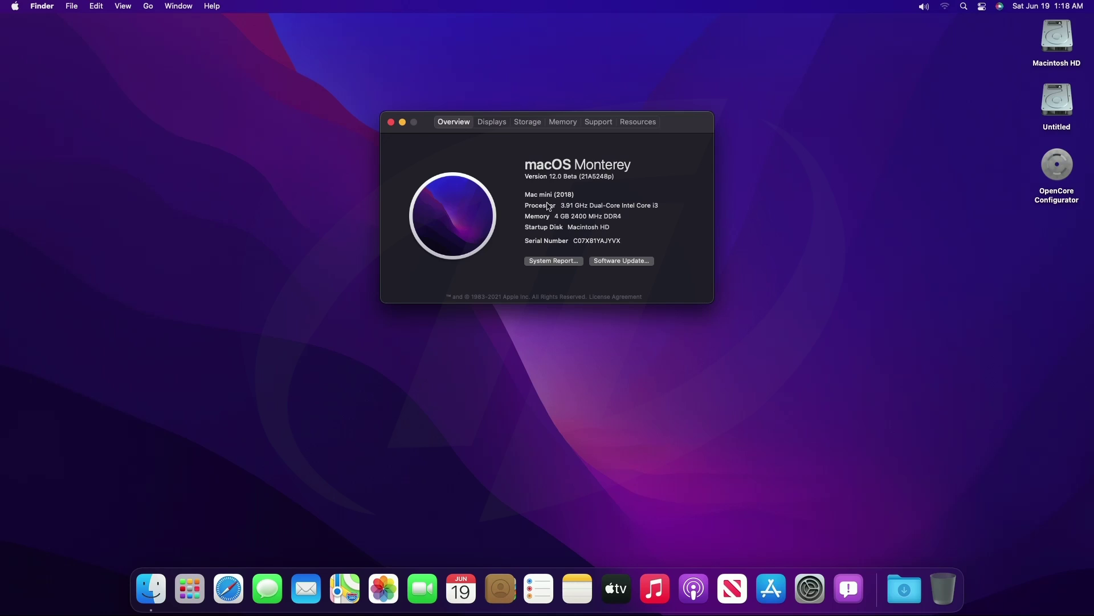
left_click(494, 122)
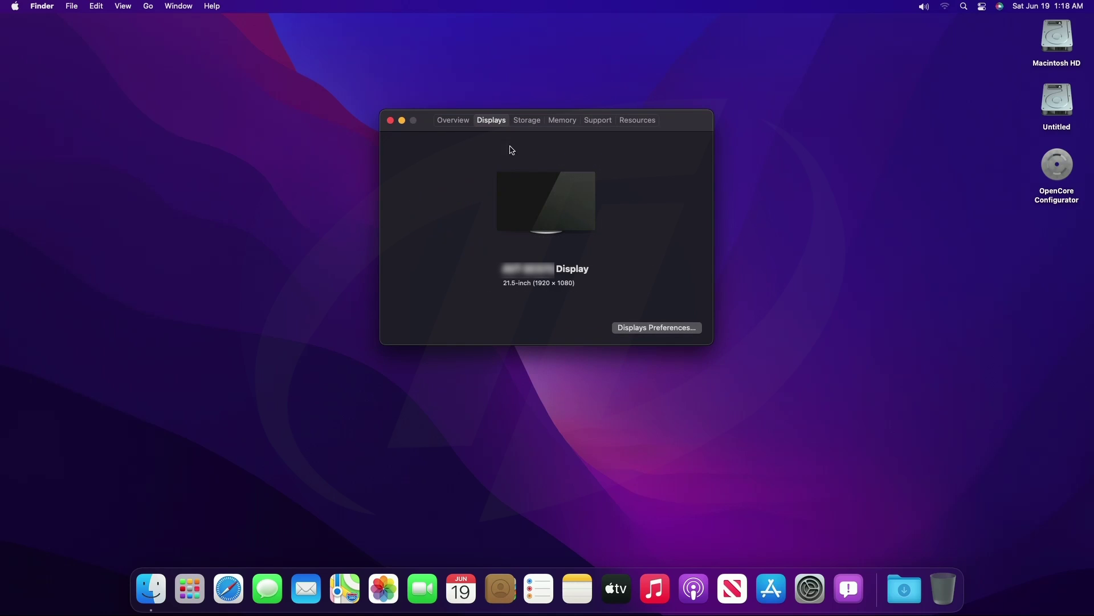
left_click(531, 122)
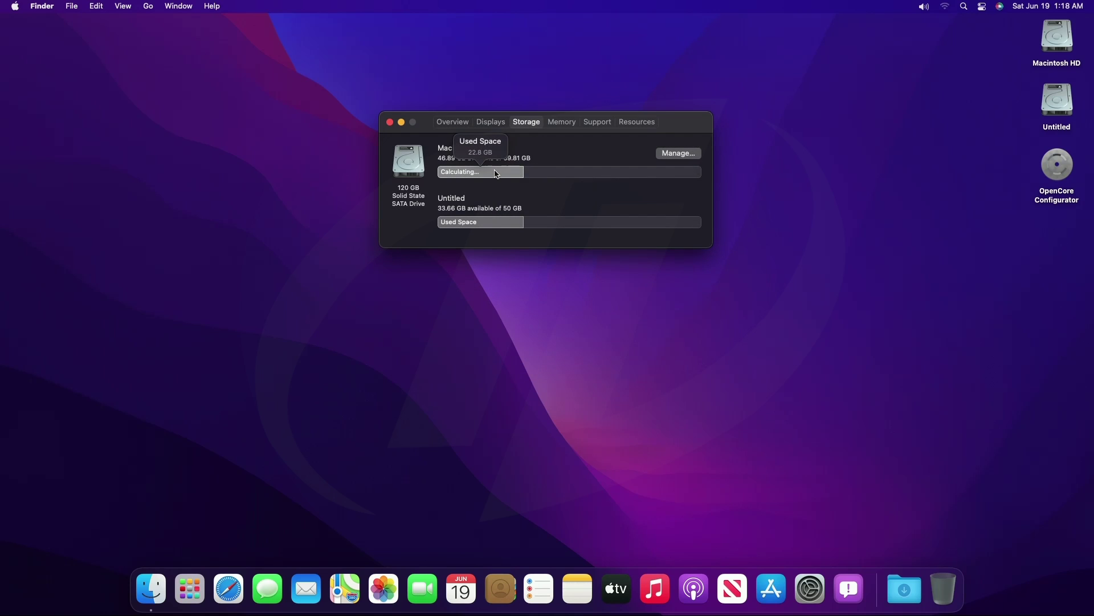
mouse_move(500, 177)
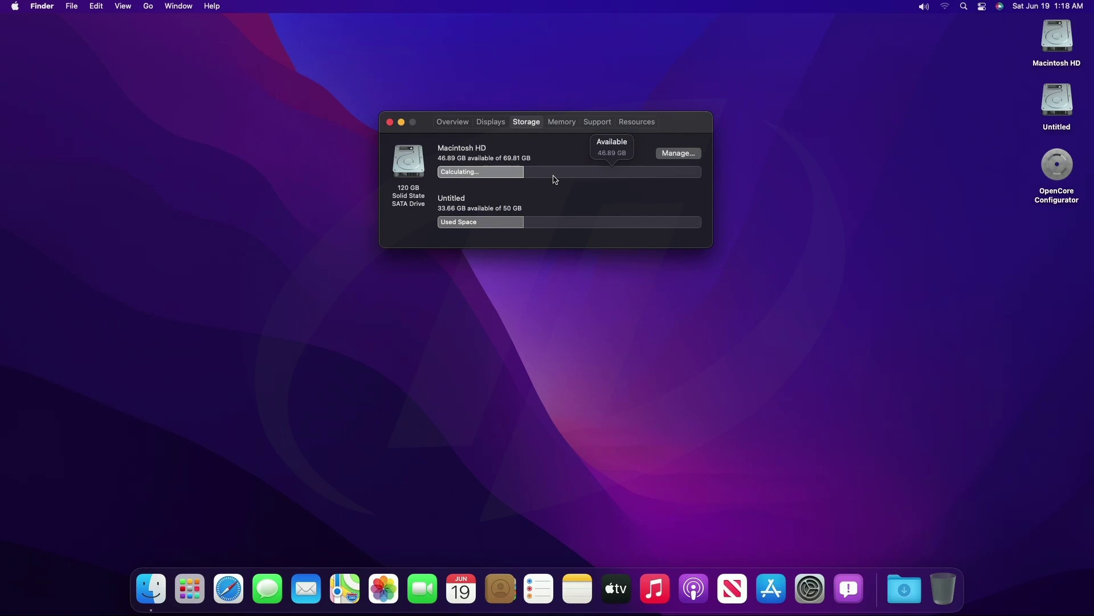
mouse_move(494, 229)
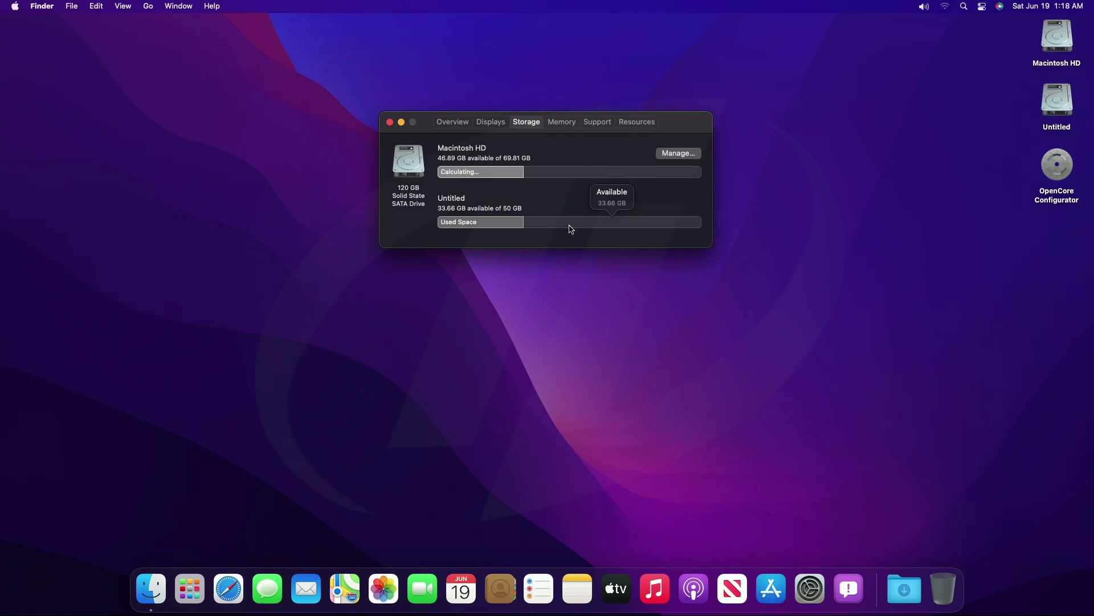
Review the memory, support and resources information in About This Mac and return to the overview
left_click(563, 122)
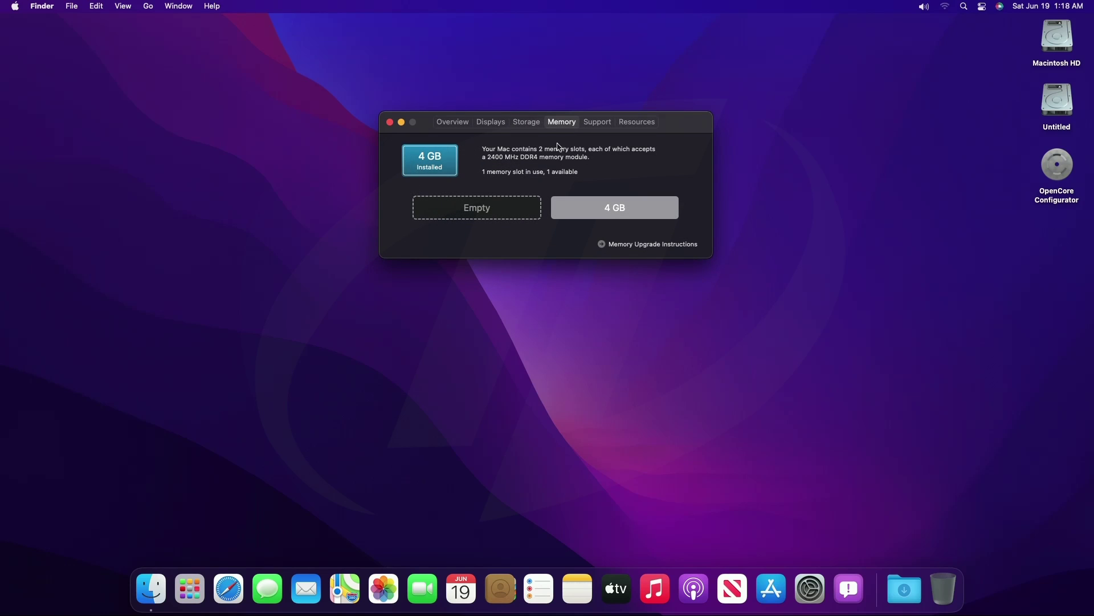
left_click(607, 126)
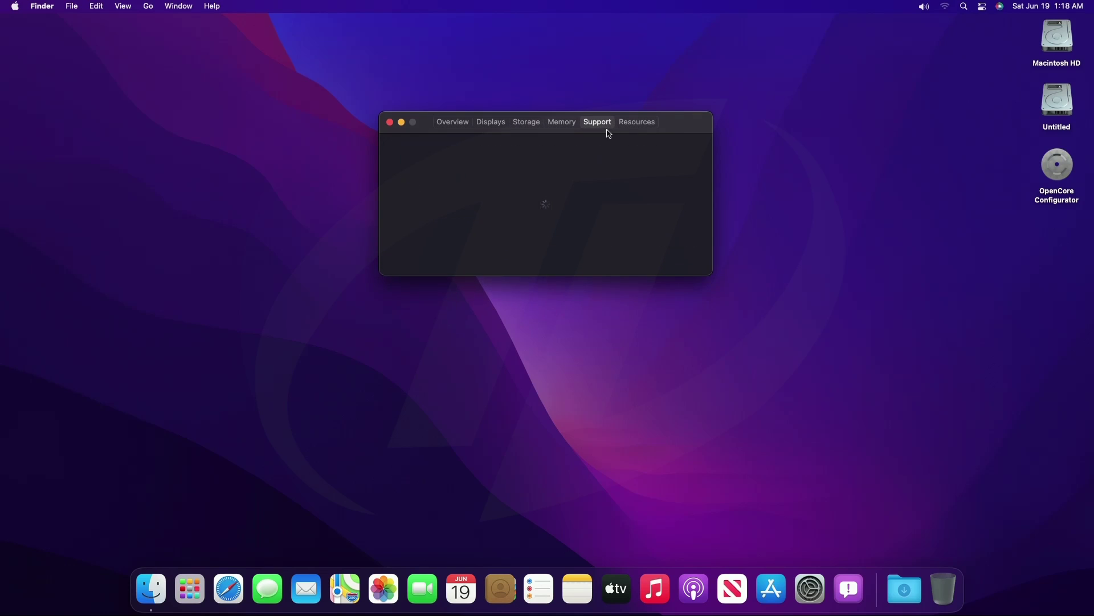
left_click(639, 123)
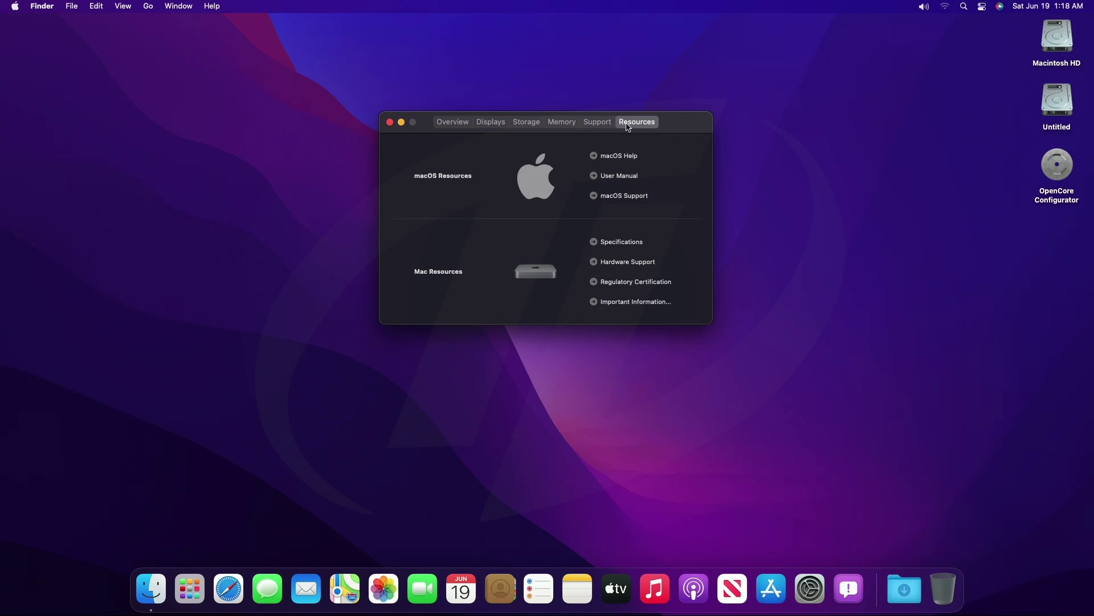
left_click(468, 123)
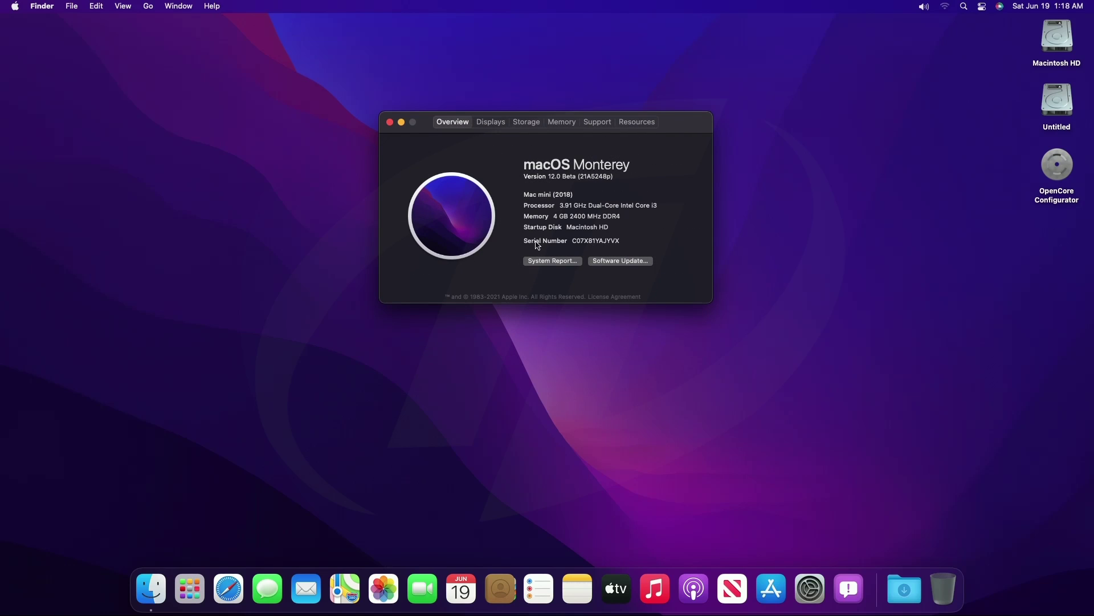
Open the System Report and examine the Audio, Ethernet Cards, Graphics/Displays and Memory hardware details
left_click(543, 264)
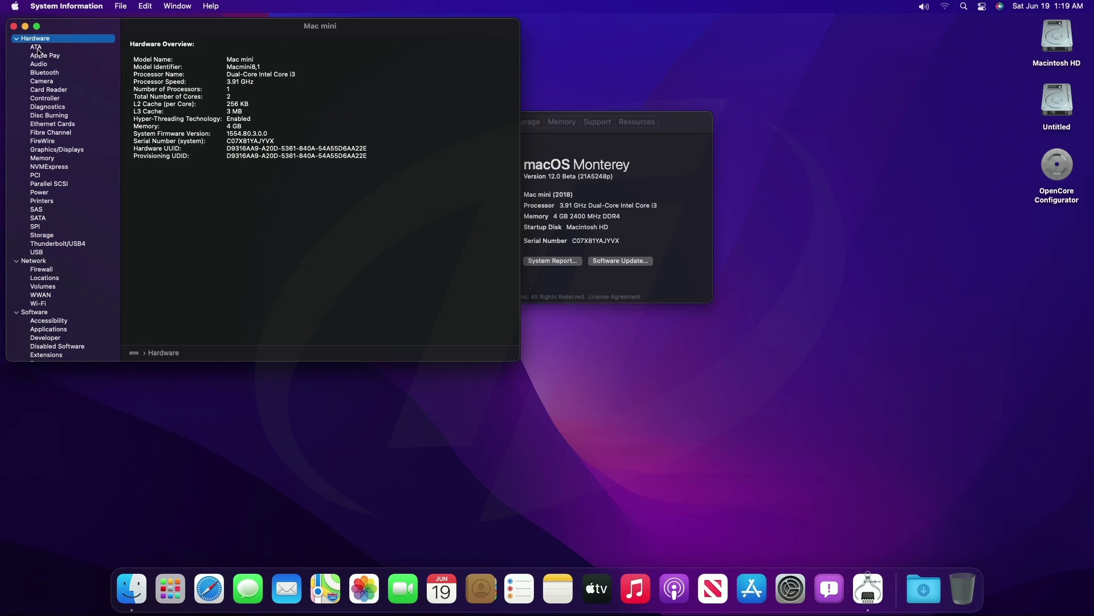
left_click(40, 65)
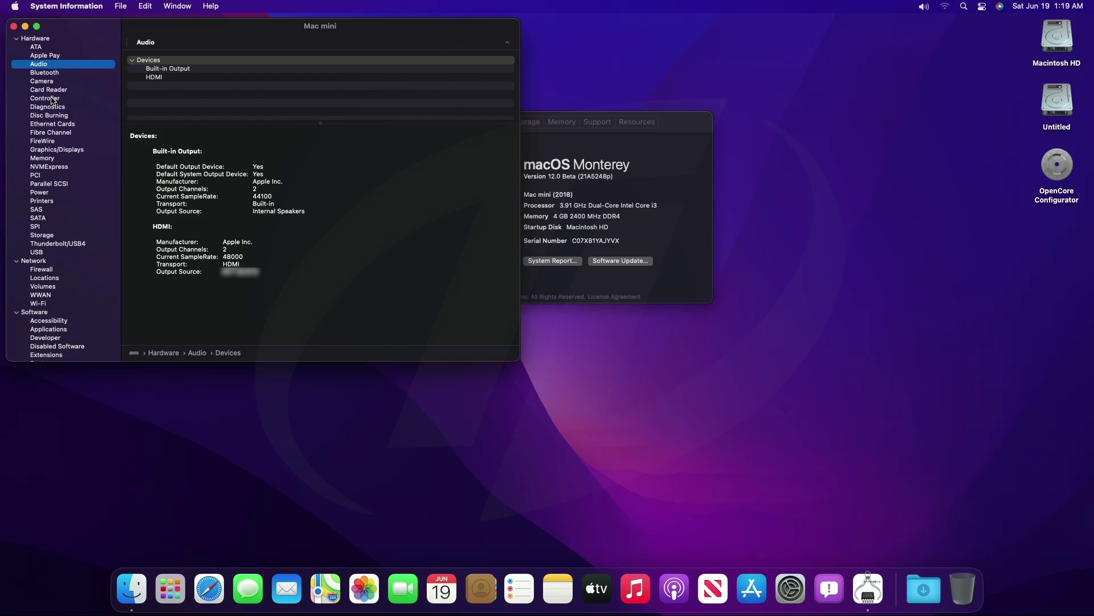
left_click(51, 124)
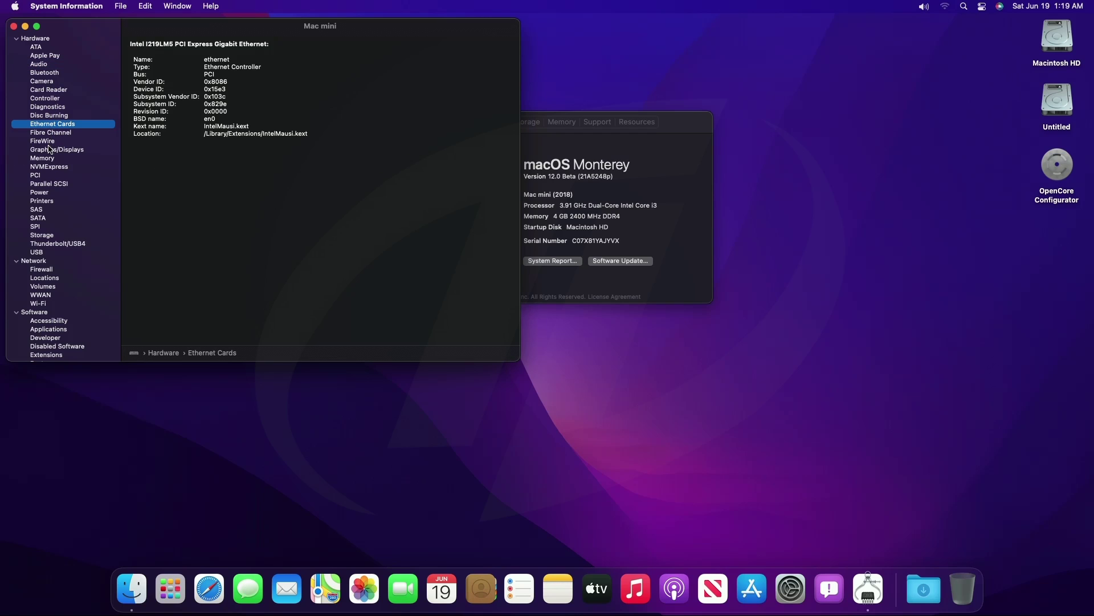
left_click(49, 150)
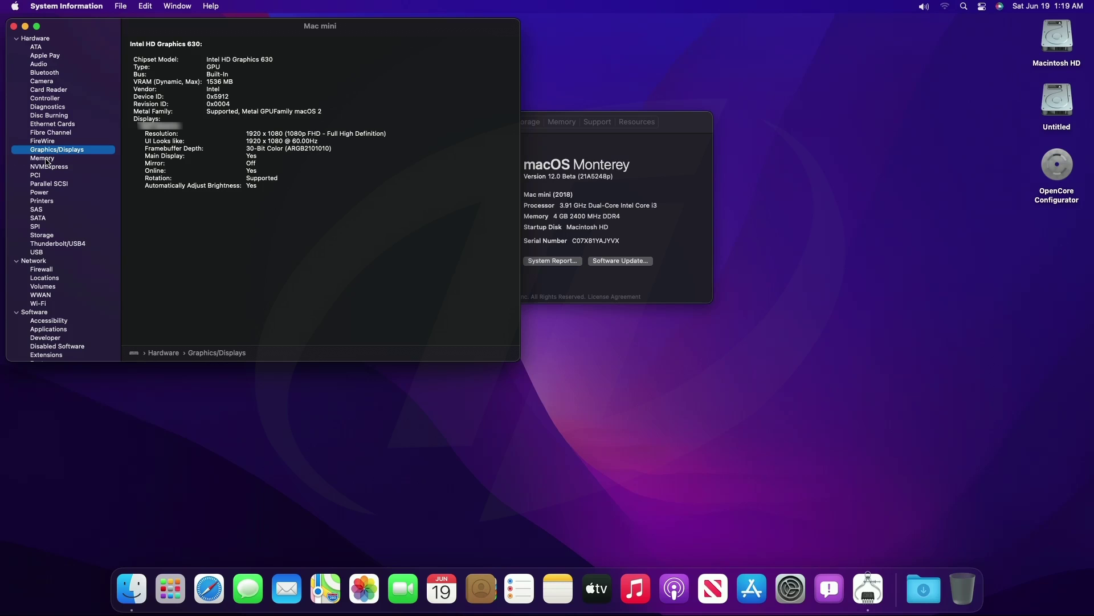
left_click(47, 160)
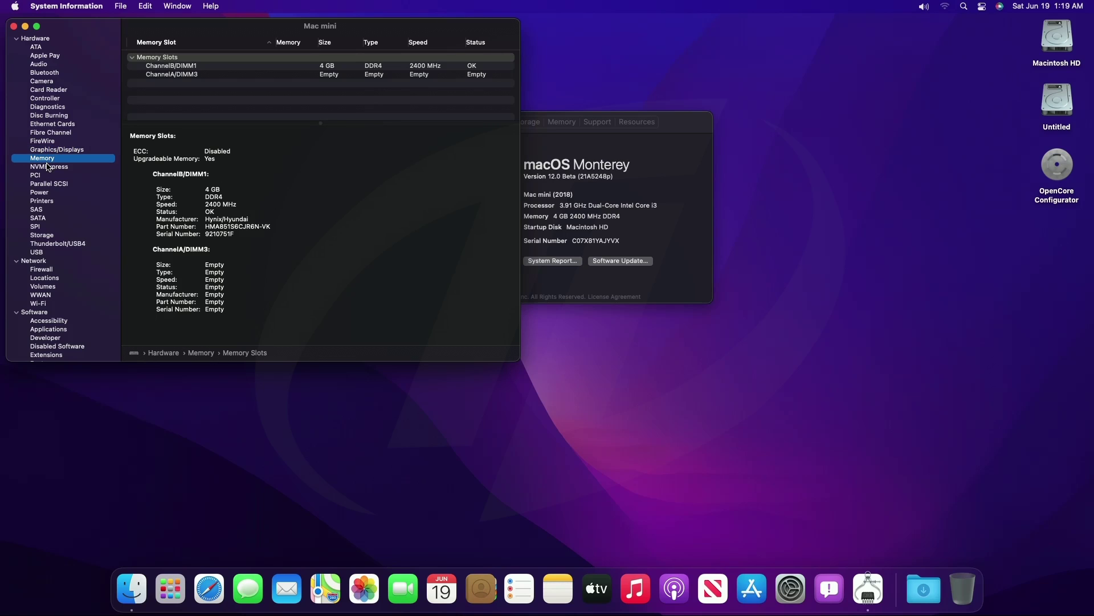
Examine the SATA, Storage, USB and Network sections of the System Report and close it
left_click(44, 217)
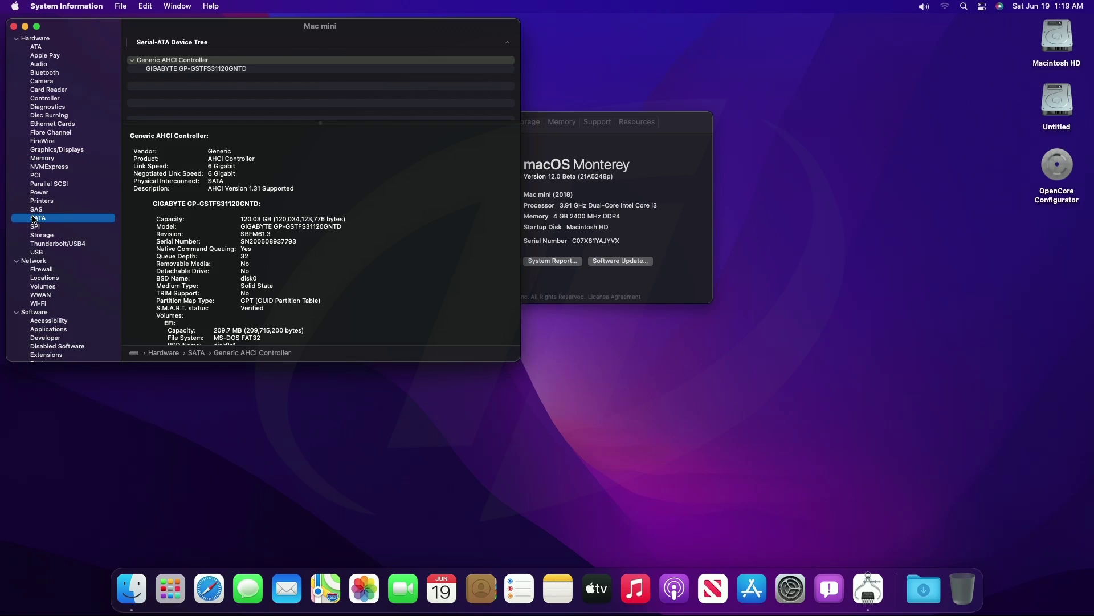
left_click(45, 236)
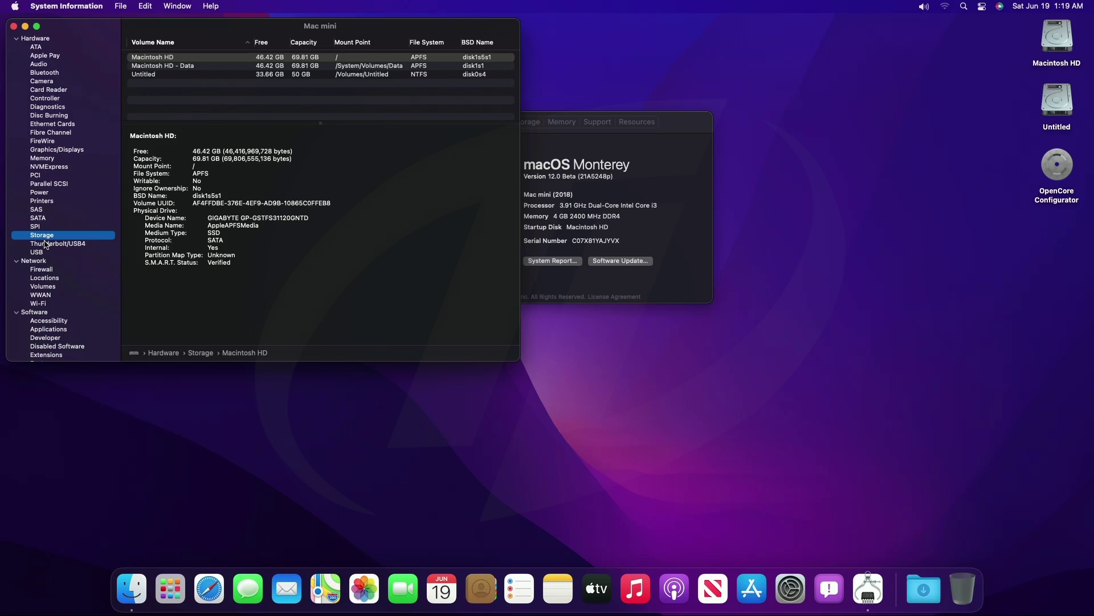
left_click(38, 253)
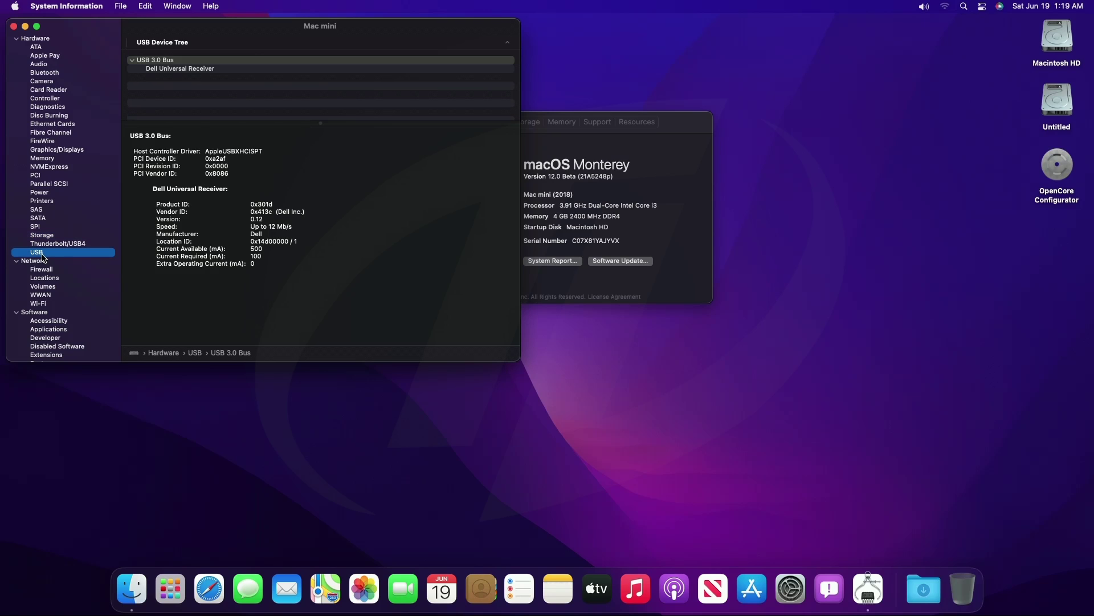
left_click(43, 263)
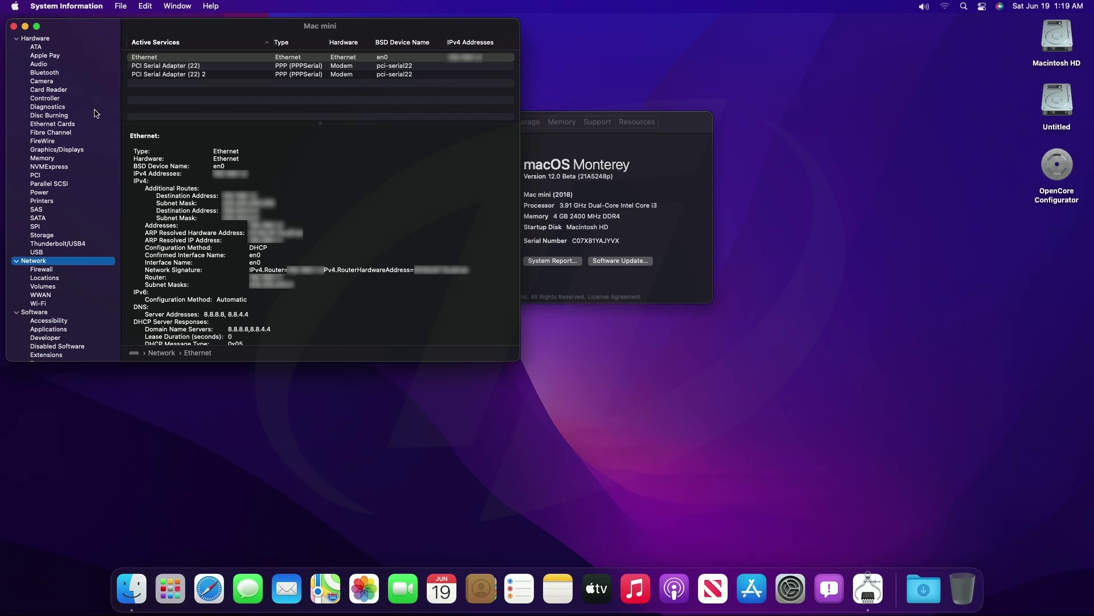
left_click(14, 26)
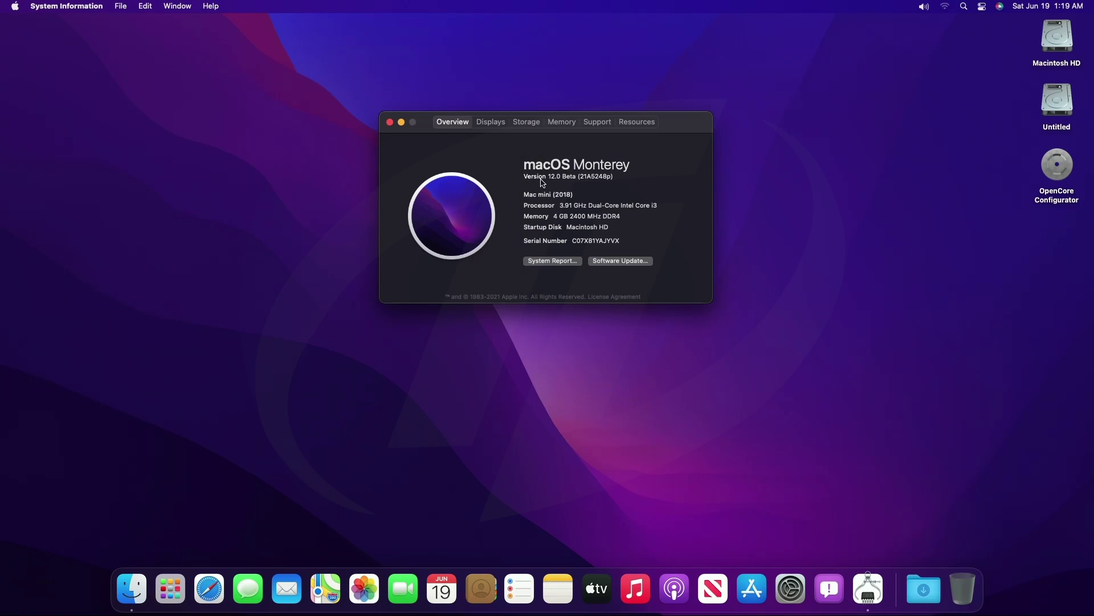